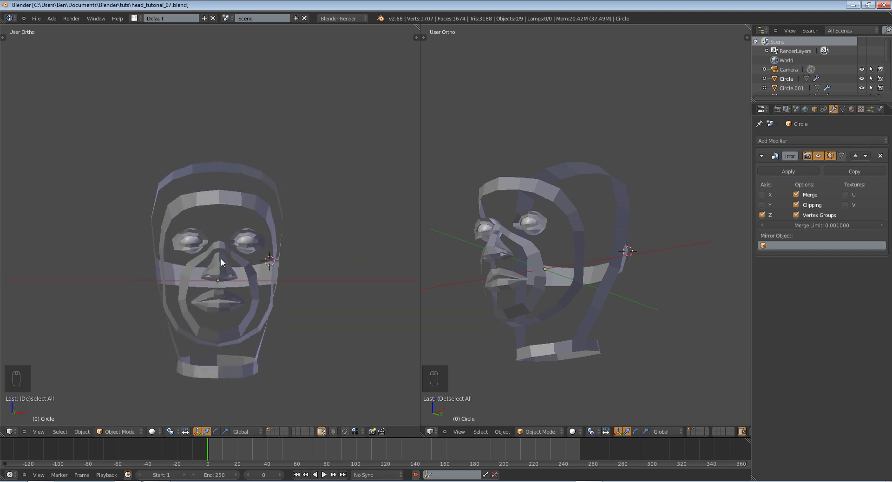
Step: Put the head strips mesh into Edit Mode and enable proportional editing
{"action": "scroll", "coordinate": [227, 268], "scroll_direction": "up", "scroll_amount": 2}
{"action": "scroll", "coordinate": [167, 301], "scroll_direction": "up", "scroll_amount": 2}
{"action": "key", "text": "Tab"}
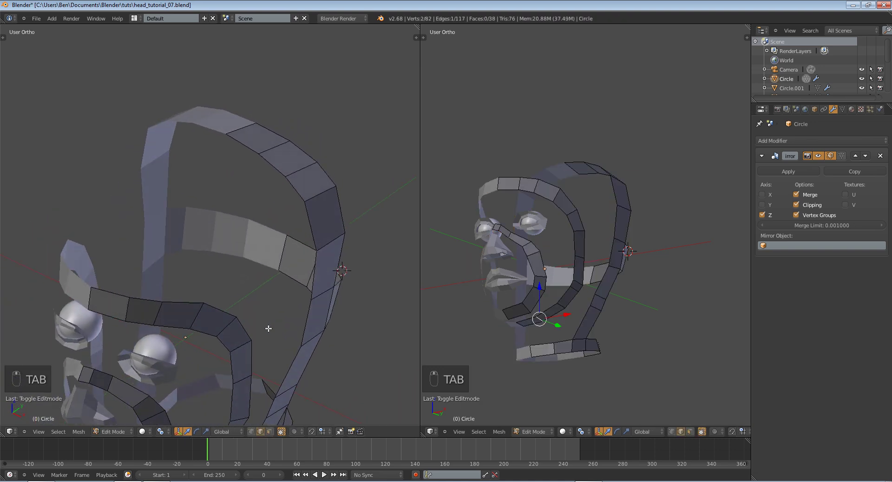
{"action": "left_click", "coordinate": [298, 432]}
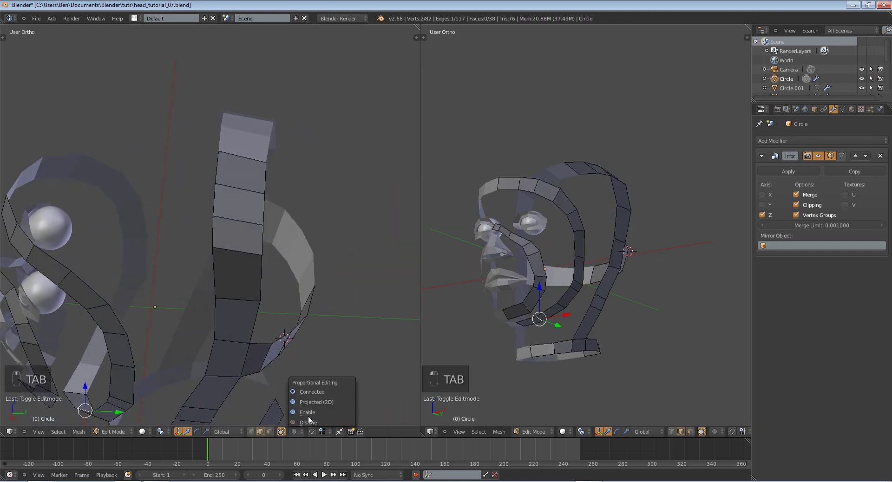
{"action": "left_click", "coordinate": [309, 414]}
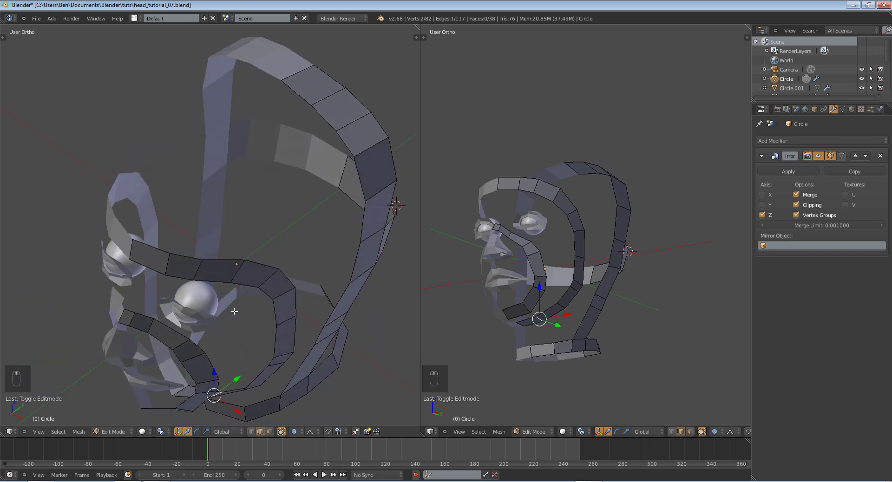
Step: Sketch a short grease pencil stroke from beside the eye socket to the side face strip
{"action": "key", "text": "d"}
{"action": "left_click_drag", "start_coordinate": [213, 319], "coordinate": [284, 300]}
{"action": "mouse_move", "coordinate": [284, 299]}
{"action": "middle_mouse_down"}
{"action": "mouse_move", "coordinate": [295, 299]}
{"action": "mouse_move", "coordinate": [269, 317]}
{"action": "middle_mouse_up"}
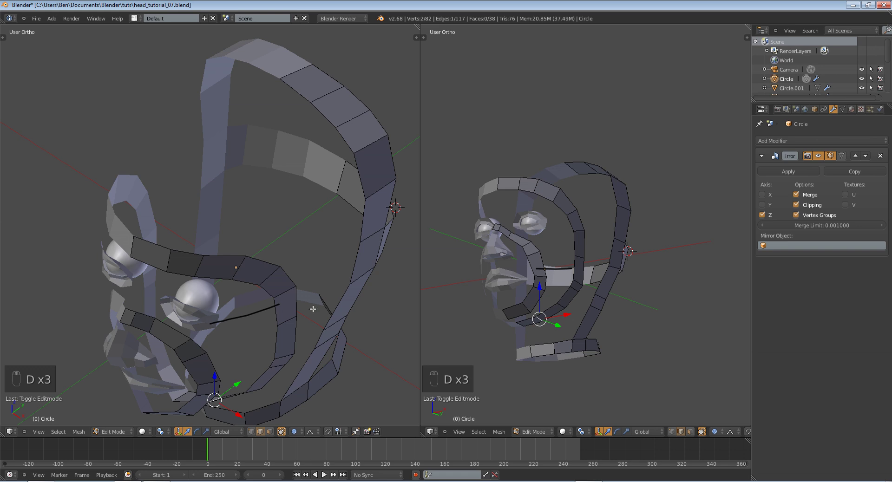
Step: Move and rotate edges of the strip running around the side of the face to refine its curve
{"action": "right_click", "coordinate": [276, 305]}
{"action": "middle_click_drag", "start_coordinate": [275, 306], "coordinate": [327, 271]}
{"action": "left_click_drag", "start_coordinate": [330, 271], "coordinate": [327, 253]}
{"action": "right_click", "coordinate": [294, 235]}
{"action": "middle_click_drag", "start_coordinate": [293, 235], "coordinate": [170, 268]}
{"action": "key", "text": "r"}
{"action": "left_click", "coordinate": [183, 255]}
{"action": "left_click_drag", "start_coordinate": [183, 255], "coordinate": [192, 296]}
Step: Compare the strips in Object and Edit Mode from several angles and nudge the selected side strip edge
{"action": "key", "text": "Tab"}
{"action": "middle_click_drag", "start_coordinate": [219, 314], "coordinate": [278, 310]}
{"action": "key", "text": "Tab"}
{"action": "left_click_drag", "start_coordinate": [273, 305], "coordinate": [275, 307]}
{"action": "key", "text": "Tab"}
{"action": "middle_click_drag", "start_coordinate": [275, 307], "coordinate": [261, 261]}
Step: Show front and side reference views, place the 3D cursor at the centre of the forehead, and add a UV sphere there
{"action": "key", "text": "KP_1"}
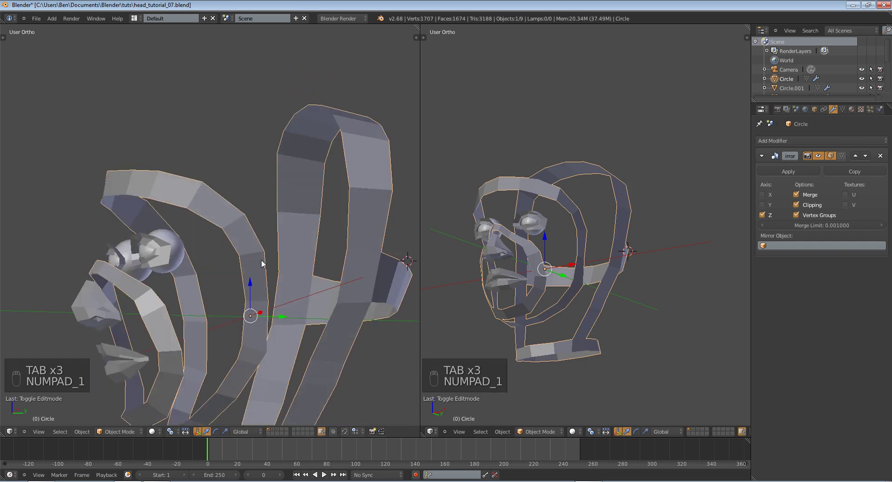
{"action": "key", "text": "z"}
{"action": "key", "text": "z"}
{"action": "key", "text": "z"}
{"action": "key", "text": "KP_3"}
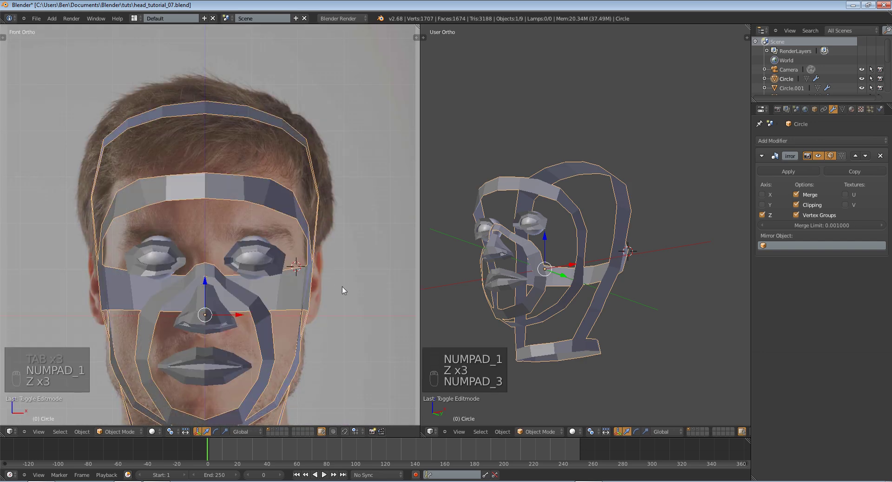
{"action": "key", "text": "KP_3"}
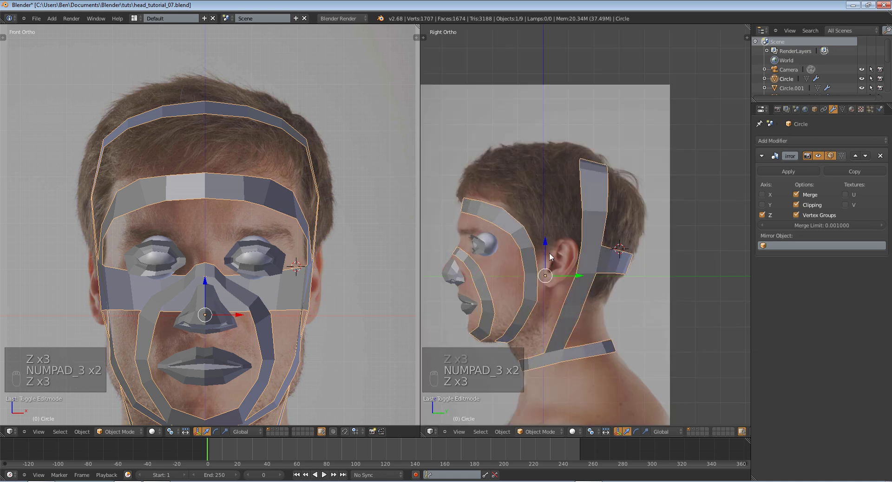
{"action": "left_click", "coordinate": [211, 233]}
{"action": "key", "text": "shift+a"}
{"action": "mouse_move", "coordinate": [211, 232]}
{"action": "left_click", "coordinate": [246, 256]}
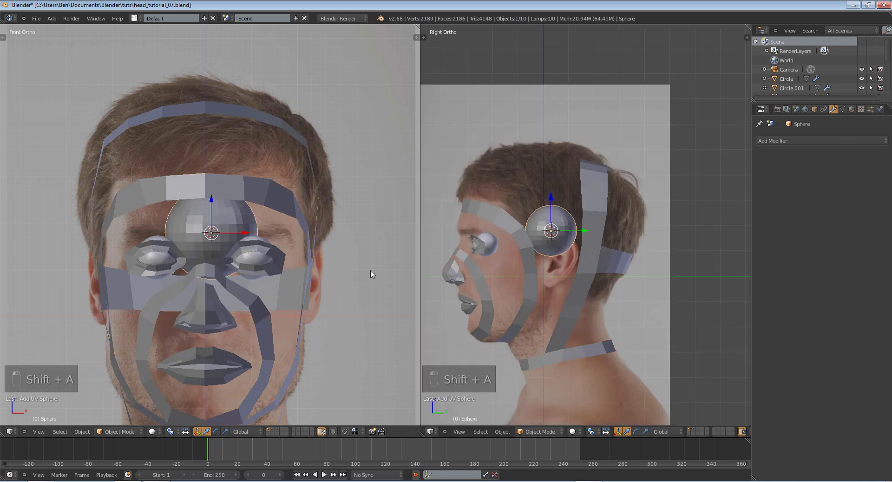
Step: Scale up and reposition the UV sphere until it roughly fills the skull in the side reference
{"action": "key", "text": "s"}
{"action": "left_click", "coordinate": [363, 275]}
{"action": "key", "text": "s"}
{"action": "left_click", "coordinate": [314, 258]}
{"action": "key", "text": "g"}
{"action": "left_click", "coordinate": [692, 277]}
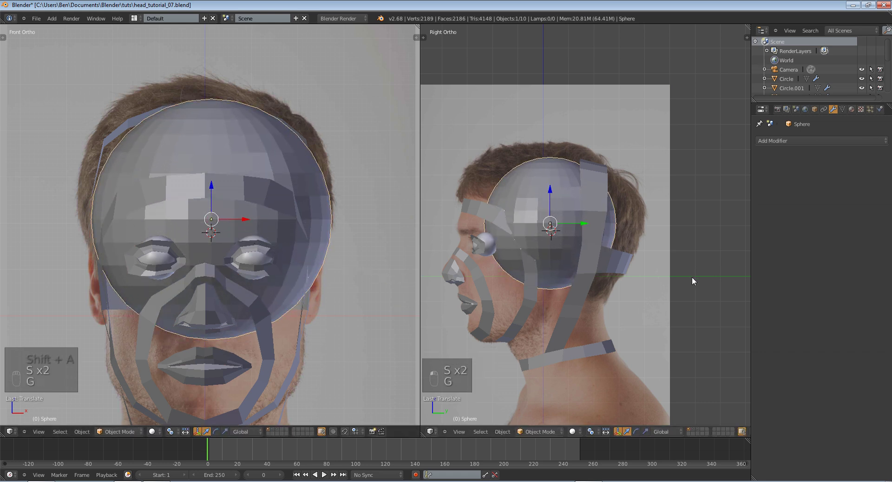
{"action": "key", "text": "s"}
{"action": "left_click", "coordinate": [631, 275]}
{"action": "key", "text": "g"}
{"action": "left_click", "coordinate": [645, 275]}
{"action": "key", "text": "s"}
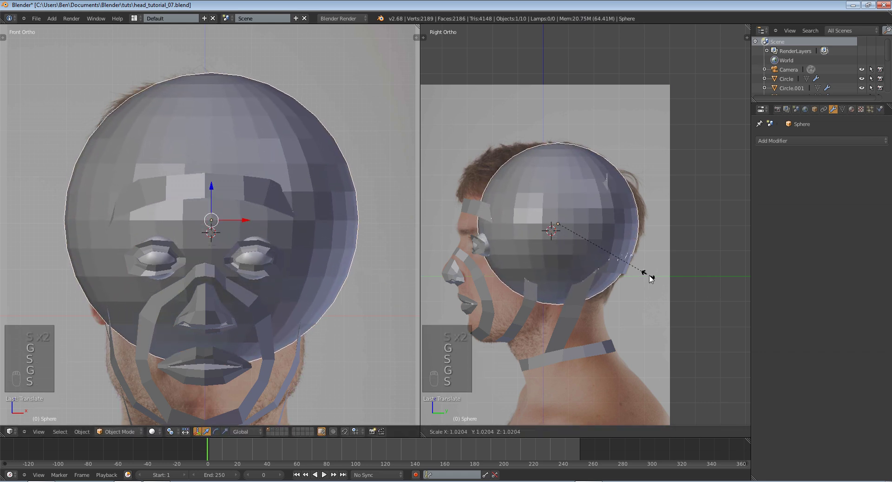
{"action": "left_click", "coordinate": [656, 280]}
Step: Tilt the sphere in side view and shift it to follow the skull in the reference photo
{"action": "key", "text": "r"}
{"action": "left_click", "coordinate": [635, 228]}
{"action": "key", "text": "z"}
{"action": "key", "text": "g"}
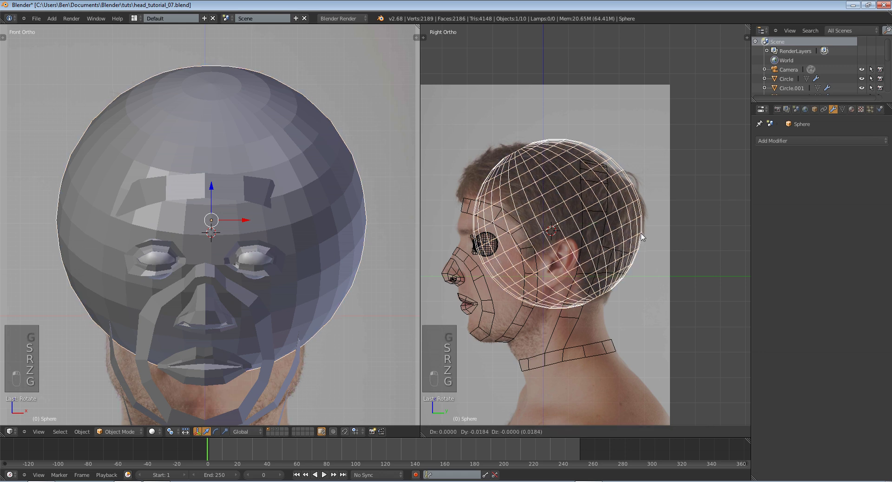
{"action": "left_click", "coordinate": [640, 233]}
{"action": "key", "text": "r"}
{"action": "left_click", "coordinate": [637, 214]}
{"action": "key", "text": "g"}
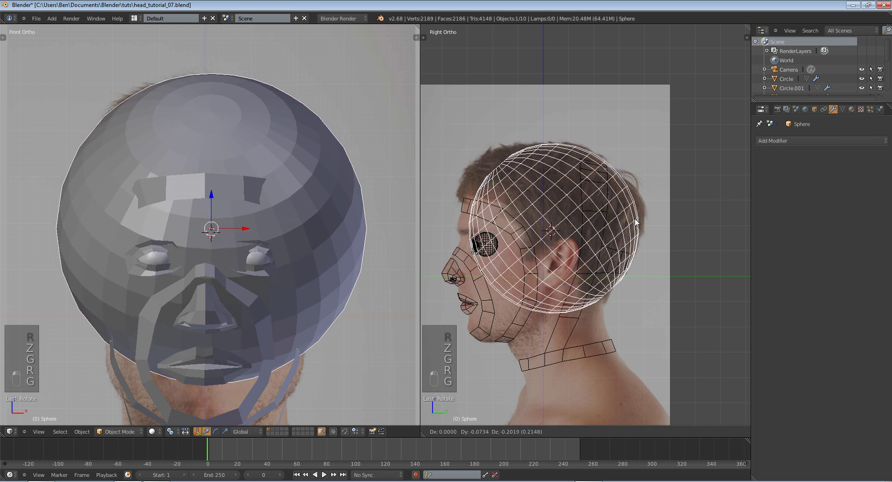
{"action": "left_click", "coordinate": [632, 224]}
{"action": "key", "text": "z"}
{"action": "key", "text": "z"}
{"action": "key", "text": "z"}
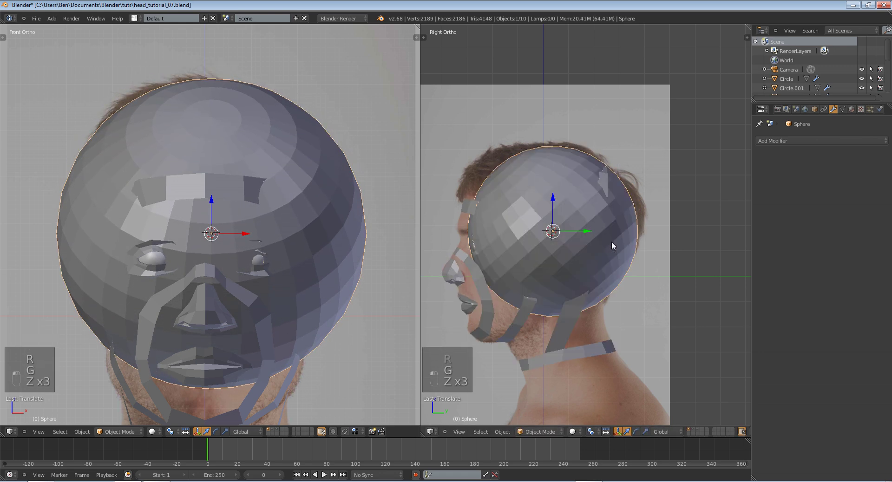
Step: Scale the sphere along X to about 0.74 to match the width of the head in the front reference
{"action": "key", "text": "z"}
{"action": "key", "text": "z"}
{"action": "right_click", "coordinate": [603, 240]}
{"action": "key", "text": "z"}
{"action": "key", "text": "z"}
{"action": "key", "text": "z"}
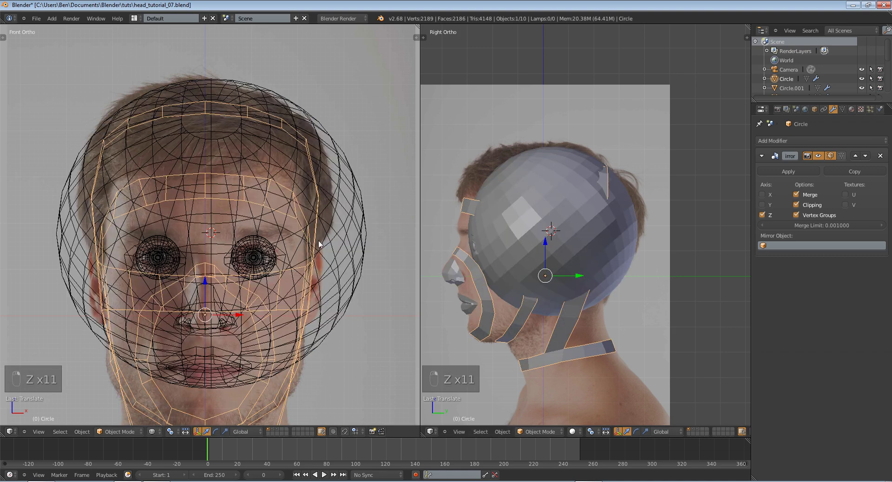
{"action": "right_click", "coordinate": [364, 248]}
{"action": "key", "text": "s"}
{"action": "key", "text": "x"}
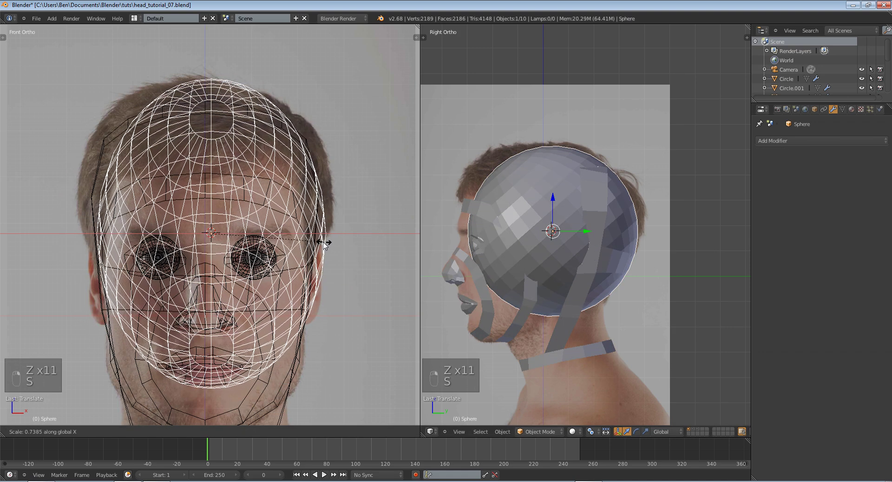
{"action": "left_click", "coordinate": [321, 241]}
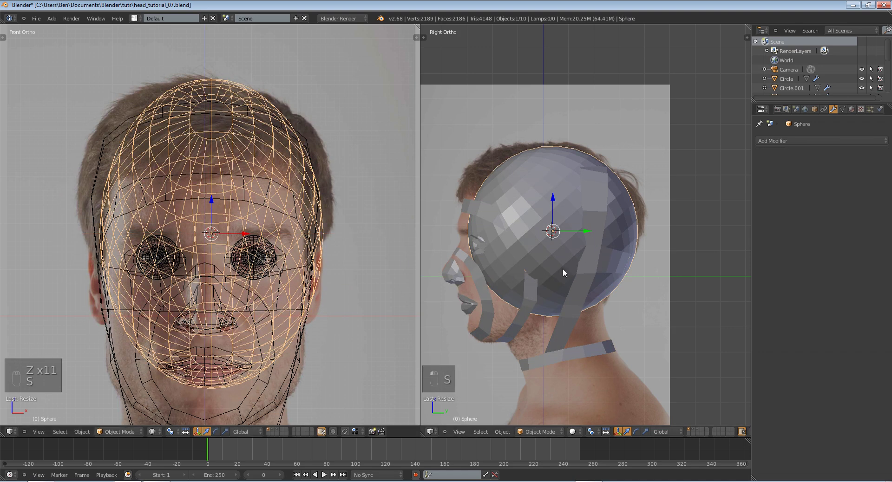
Step: Select the head strips mesh, enter Edit Mode, and compare its side strip with the sphere in wireframe and solid shading
{"action": "right_click", "coordinate": [585, 239]}
{"action": "key", "text": "z"}
{"action": "key", "text": "z"}
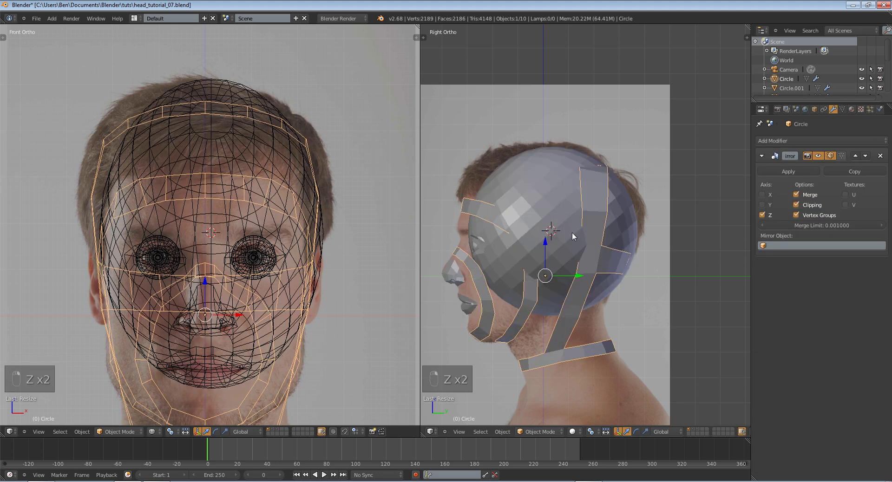
{"action": "key", "text": "Tab"}
{"action": "key", "text": "Tab"}
{"action": "middle_click_drag", "start_coordinate": [523, 243], "coordinate": [266, 272]}
{"action": "key", "text": "Tab"}
{"action": "key", "text": "Tab"}
{"action": "key", "text": "z"}
{"action": "scroll", "coordinate": [327, 277], "scroll_direction": "up", "scroll_amount": 2}
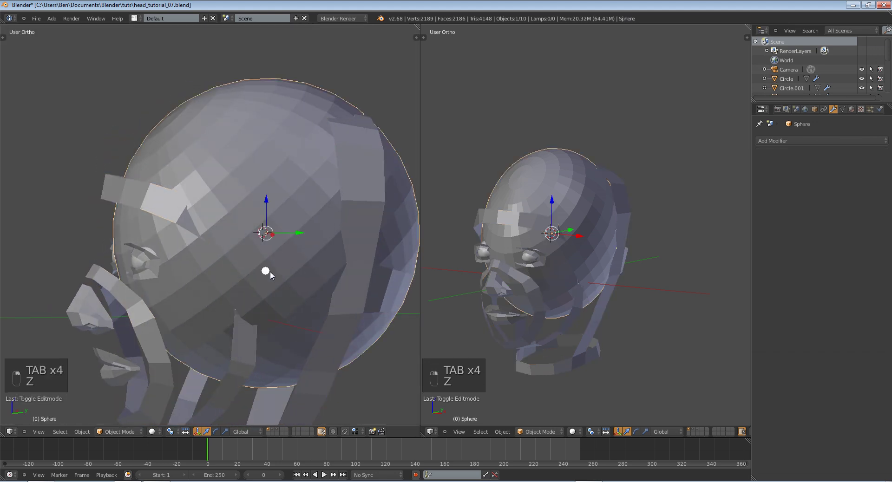
{"action": "key", "text": "Tab"}
{"action": "key", "text": "z"}
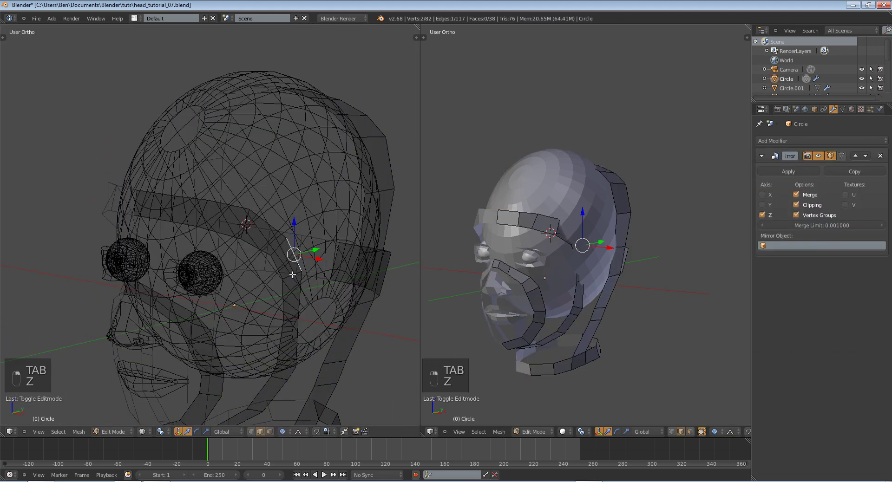
{"action": "key", "text": "z"}
{"action": "middle_click_drag", "start_coordinate": [224, 272], "coordinate": [308, 353]}
{"action": "key", "text": "z"}
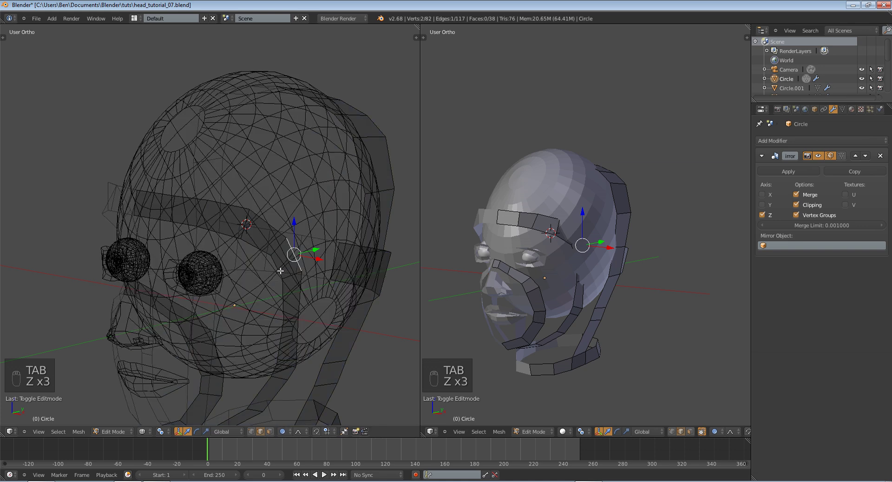
Step: Move the side face strip's edges beside the temple outward to the sphere's surface
{"action": "right_click", "coordinate": [281, 271], "text": "shift"}
{"action": "middle_click_drag", "start_coordinate": [298, 269], "coordinate": [306, 281]}
{"action": "left_click_drag", "start_coordinate": [307, 274], "coordinate": [316, 276]}
{"action": "key", "text": "z"}
{"action": "scroll", "coordinate": [318, 280], "scroll_direction": "down", "scroll_amount": 9}
{"action": "scroll", "coordinate": [317, 277], "scroll_direction": "down", "scroll_amount": 9}
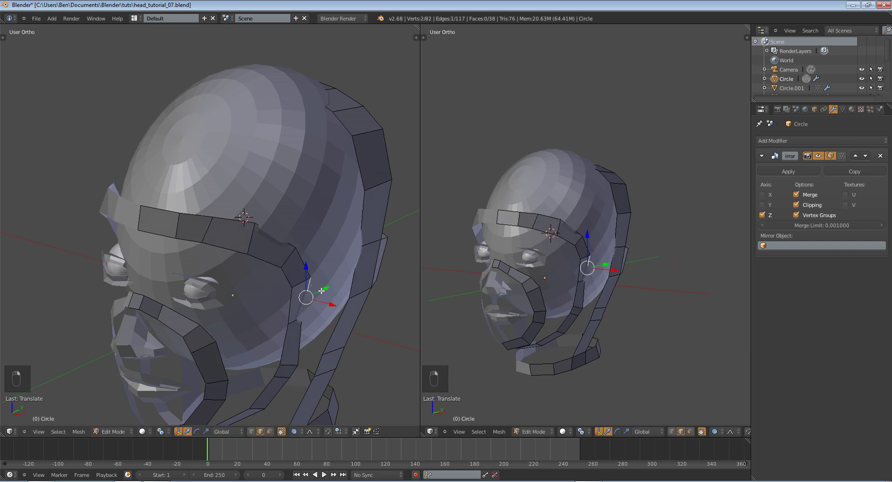
{"action": "middle_click_drag", "start_coordinate": [321, 291], "coordinate": [313, 307]}
{"action": "left_click_drag", "start_coordinate": [313, 308], "coordinate": [316, 306]}
Step: Adjust the brow strip's edge near the temple and move its centre forehead edge back toward the sphere
{"action": "mouse_move", "coordinate": [268, 248]}
{"action": "left_mouse_down"}
{"action": "mouse_move", "coordinate": [276, 243]}
{"action": "mouse_move", "coordinate": [269, 251]}
{"action": "left_mouse_up"}
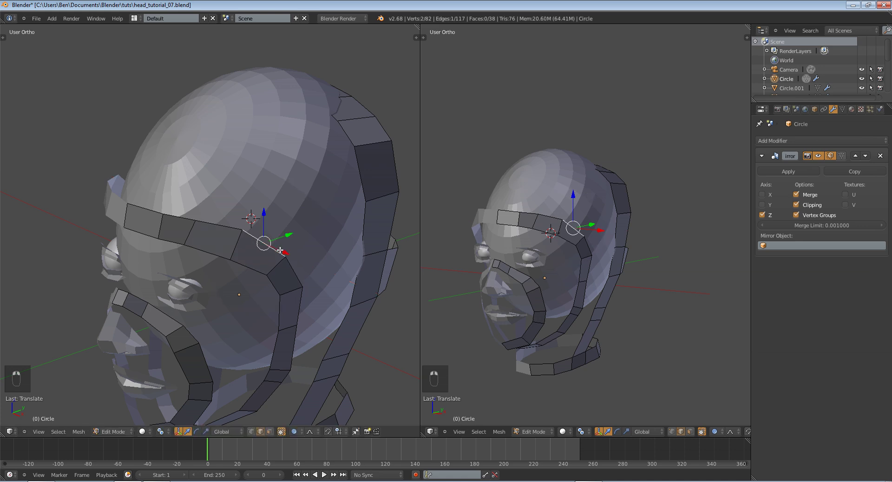
{"action": "key", "text": "Tab"}
{"action": "middle_click_drag", "start_coordinate": [270, 251], "coordinate": [90, 189]}
{"action": "key", "text": "Tab"}
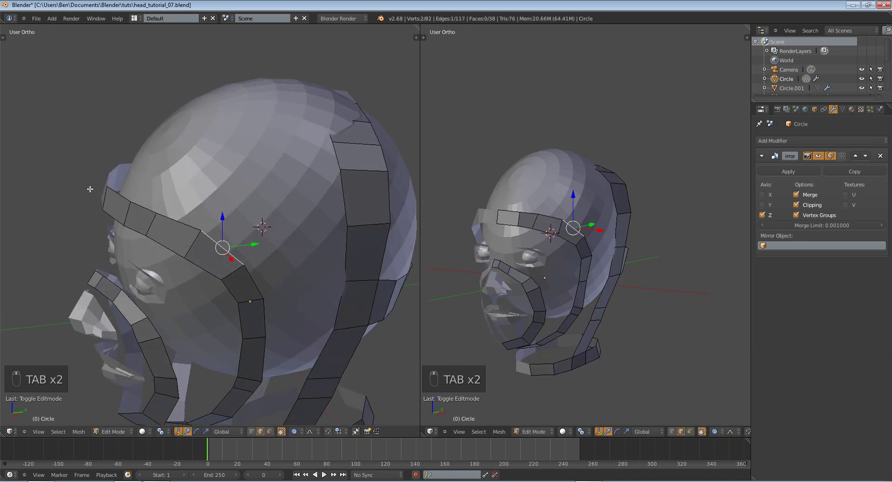
{"action": "left_click_drag", "start_coordinate": [106, 199], "coordinate": [119, 199]}
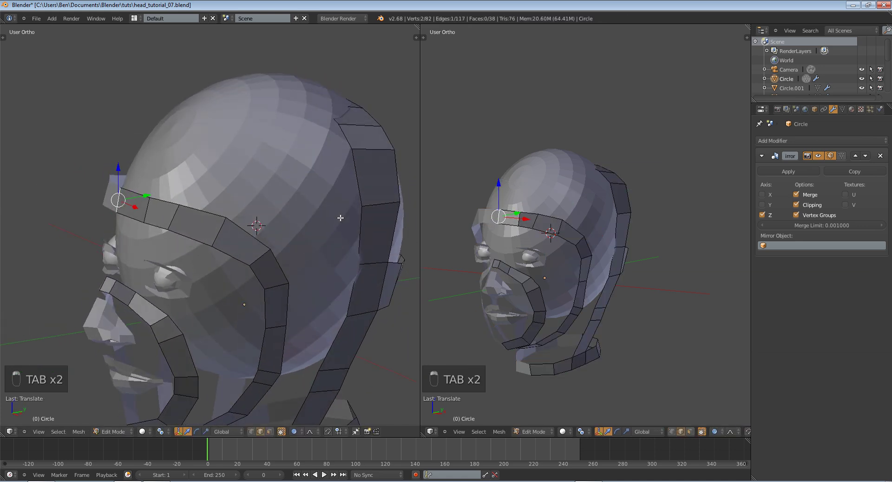
Step: Move the rear head strip's top front vertex slightly up in side view to fit the sphere
{"action": "key", "text": "z"}
{"action": "middle_click_drag", "start_coordinate": [337, 120], "coordinate": [322, 112]}
{"action": "key", "text": "KP_1"}
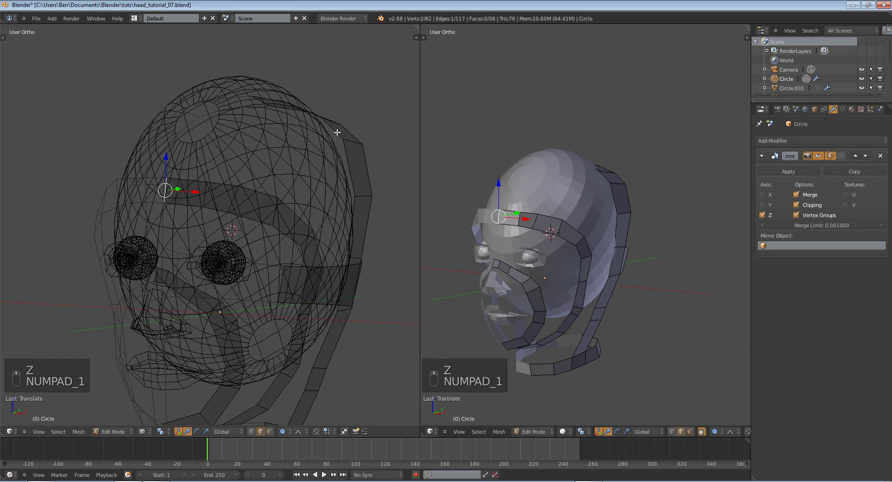
{"action": "key", "text": "KP_3"}
{"action": "key", "text": "z"}
{"action": "scroll", "coordinate": [672, 272], "scroll_direction": "up", "scroll_amount": 1}
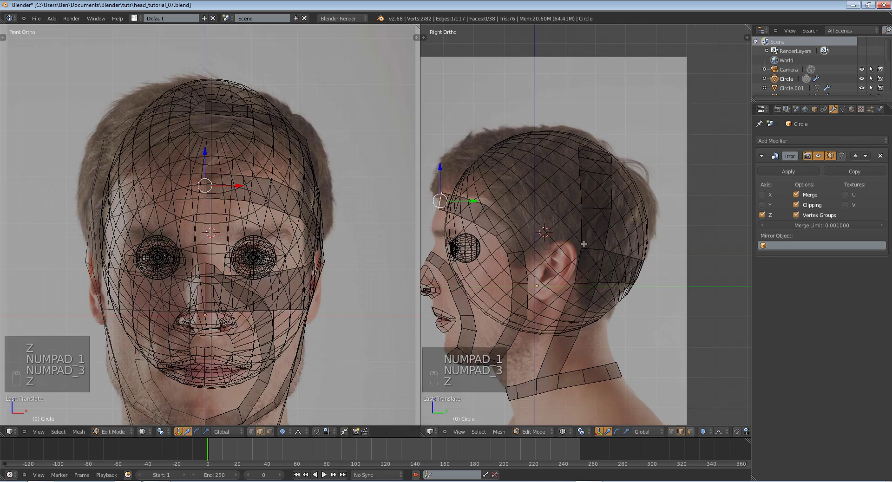
{"action": "key", "text": "z"}
{"action": "key", "text": "z"}
{"action": "scroll", "coordinate": [628, 157], "scroll_direction": "up", "scroll_amount": 2}
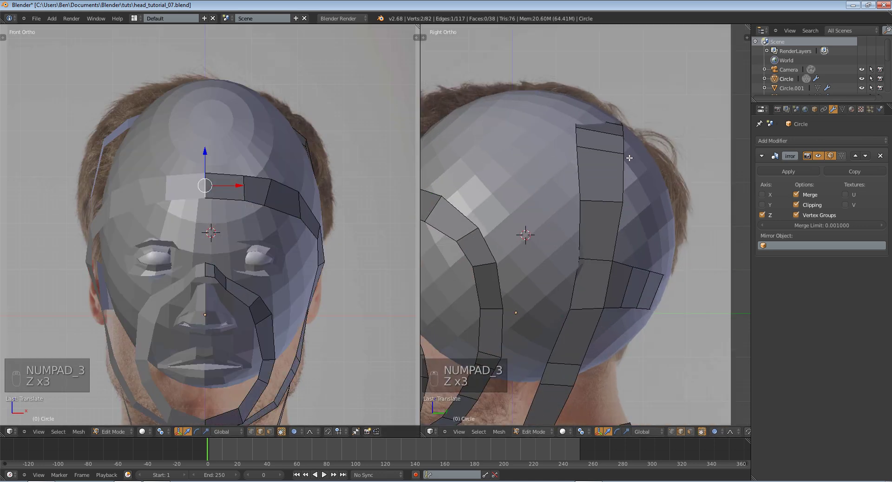
{"action": "middle_click_drag", "start_coordinate": [611, 128], "coordinate": [629, 185], "text": "shift"}
{"action": "key", "text": "z"}
{"action": "key", "text": "z"}
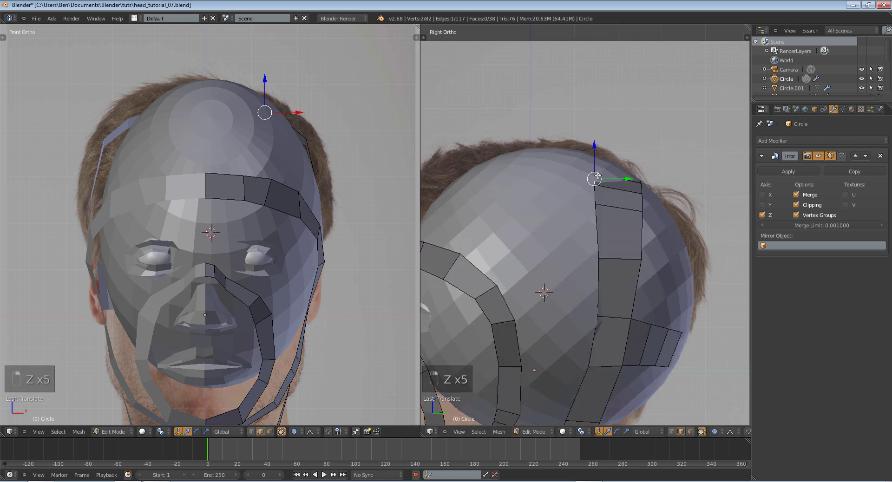
{"action": "key", "text": "g"}
{"action": "left_click", "coordinate": [597, 175]}
{"action": "key", "text": "z"}
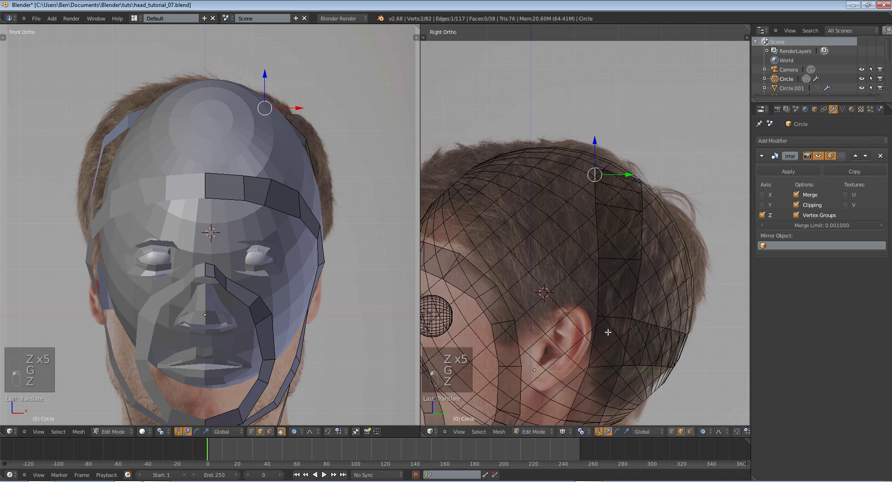
Step: Move the rear strip's front edge behind the ear slightly outward along X in front view
{"action": "key", "text": "z"}
{"action": "scroll", "coordinate": [576, 319], "scroll_direction": "down", "scroll_amount": 3}
{"action": "right_click", "coordinate": [592, 291]}
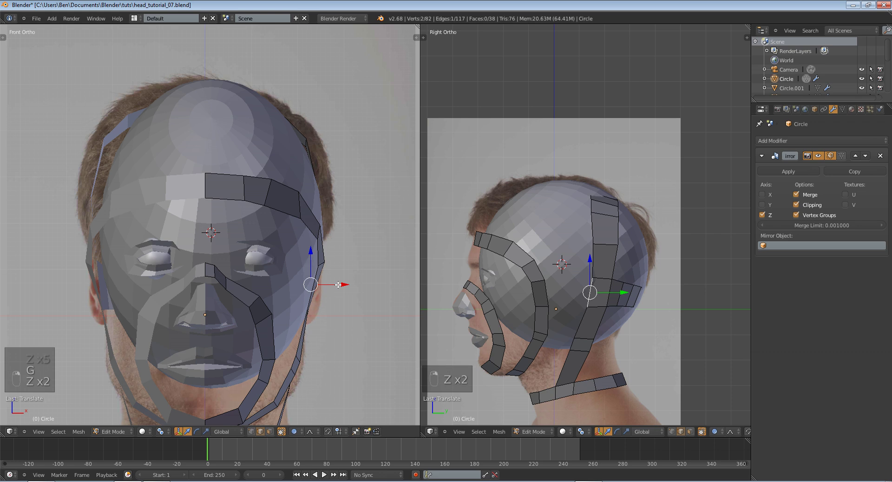
{"action": "left_click_drag", "start_coordinate": [338, 285], "coordinate": [342, 286]}
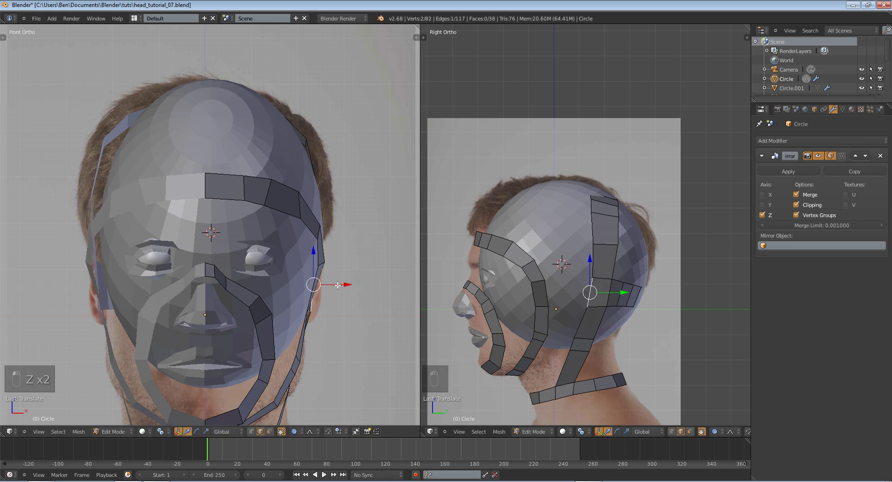
{"action": "key", "text": "z"}
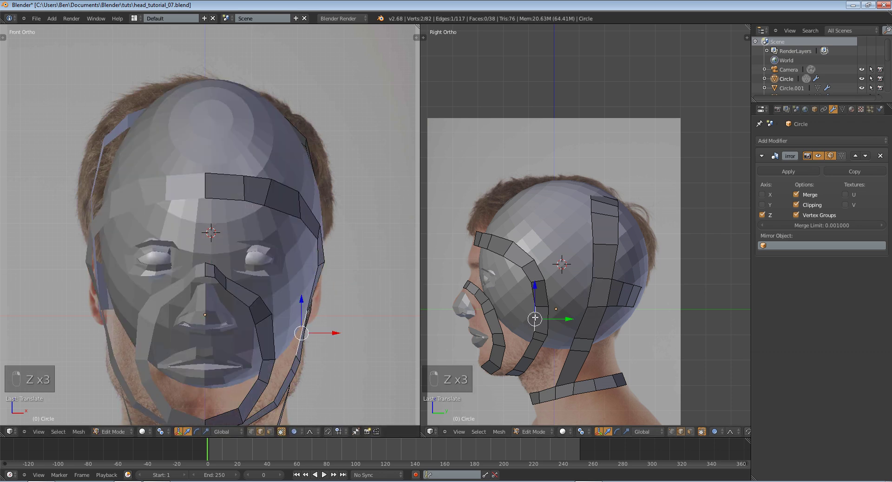
Step: Adjust the side face strip's edge in front of the ear, checking its curve from several angles, and leave Edit Mode
{"action": "left_click_drag", "start_coordinate": [341, 330], "coordinate": [338, 338]}
{"action": "key", "text": "Tab"}
{"action": "key", "text": "Tab"}
{"action": "middle_click_drag", "start_coordinate": [337, 338], "coordinate": [192, 349]}
{"action": "left_click_drag", "start_coordinate": [179, 348], "coordinate": [176, 350]}
{"action": "key", "text": "Tab"}
{"action": "middle_click_drag", "start_coordinate": [176, 351], "coordinate": [302, 302]}
{"action": "key", "text": "Tab"}
{"action": "key", "text": "Tab"}
{"action": "key", "text": "Tab"}
{"action": "key", "text": "r"}
{"action": "key", "text": "Tab"}
Step: Delete the guide sphere and save the file
{"action": "right_click", "coordinate": [265, 189]}
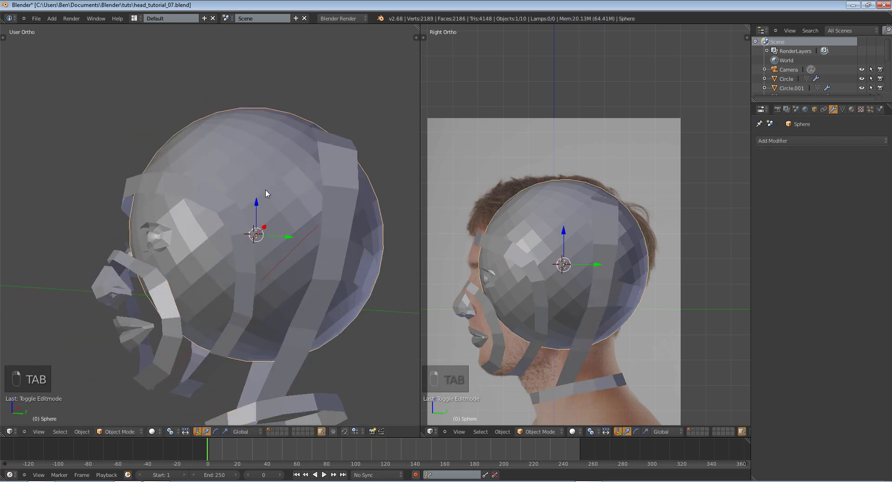
{"action": "key", "text": "Delete"}
{"action": "middle_click_drag", "start_coordinate": [266, 189], "coordinate": [231, 226]}
{"action": "key", "text": "ctrl+s"}
Step: Select the nose, lips and eye pieces together with the head strips and join them into the head strip object
{"action": "key", "text": "KP_1"}
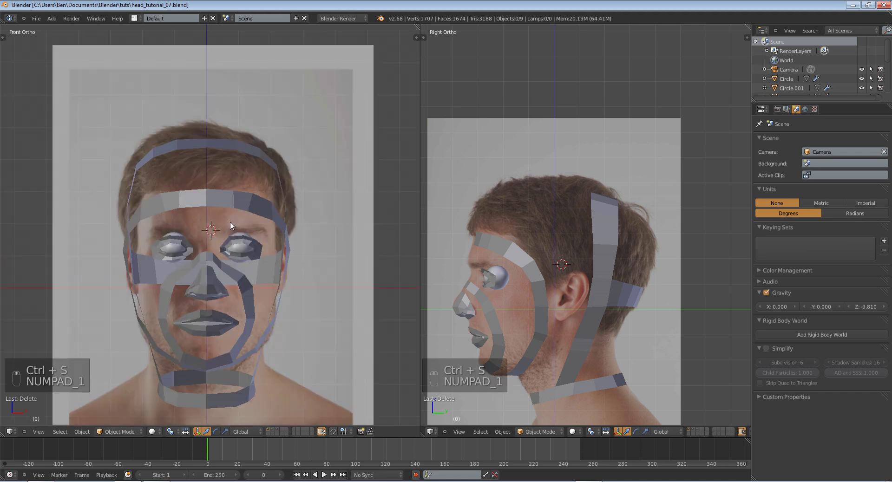
{"action": "scroll", "coordinate": [230, 221], "scroll_direction": "up", "scroll_amount": 5}
{"action": "key", "text": "Tab"}
{"action": "right_click", "coordinate": [214, 369]}
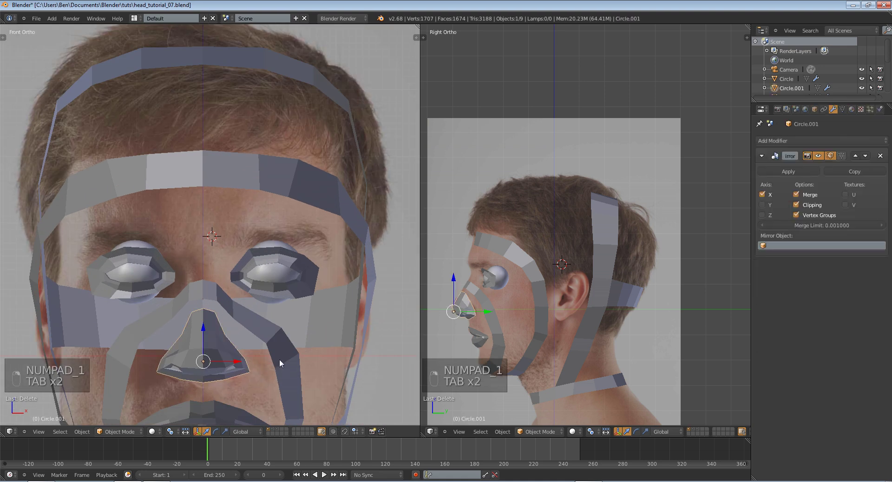
{"action": "key", "text": "z"}
{"action": "scroll", "coordinate": [280, 359], "scroll_direction": "down", "scroll_amount": 5}
{"action": "middle_click_drag", "start_coordinate": [280, 359], "coordinate": [190, 261]}
{"action": "key", "text": "z"}
{"action": "right_click", "coordinate": [182, 283], "text": "shift"}
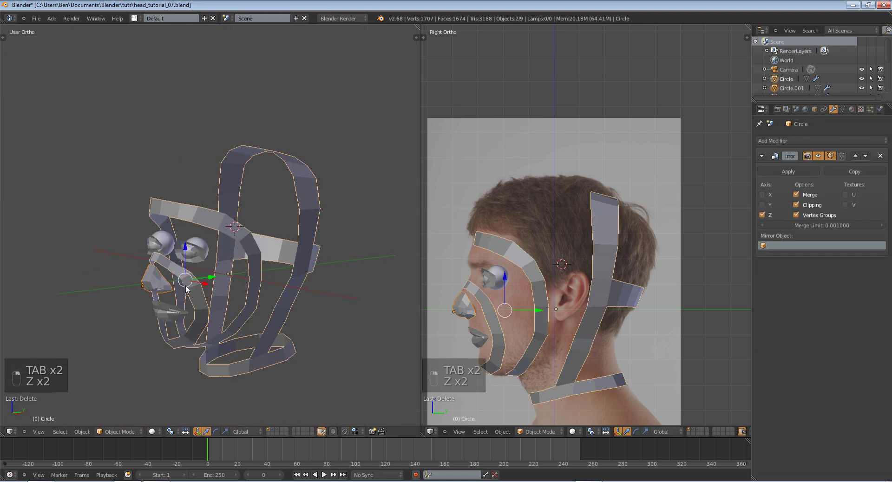
{"action": "right_click", "coordinate": [175, 317], "text": "shift"}
{"action": "key", "text": "z"}
{"action": "key", "text": "z"}
{"action": "right_click", "coordinate": [190, 260], "text": "shift"}
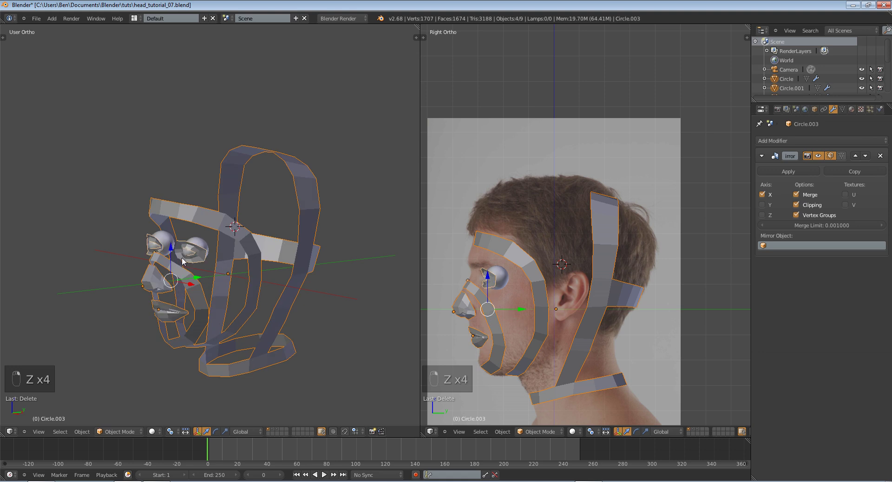
{"action": "key", "text": "z"}
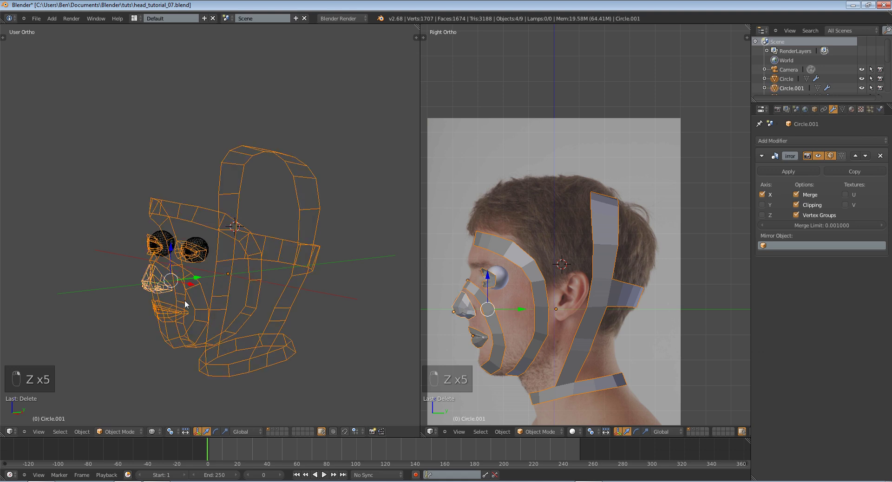
{"action": "middle_click_drag", "start_coordinate": [281, 273], "coordinate": [346, 264]}
{"action": "key", "text": "z"}
{"action": "key", "text": "z"}
{"action": "right_click", "coordinate": [207, 261], "text": "shift"}
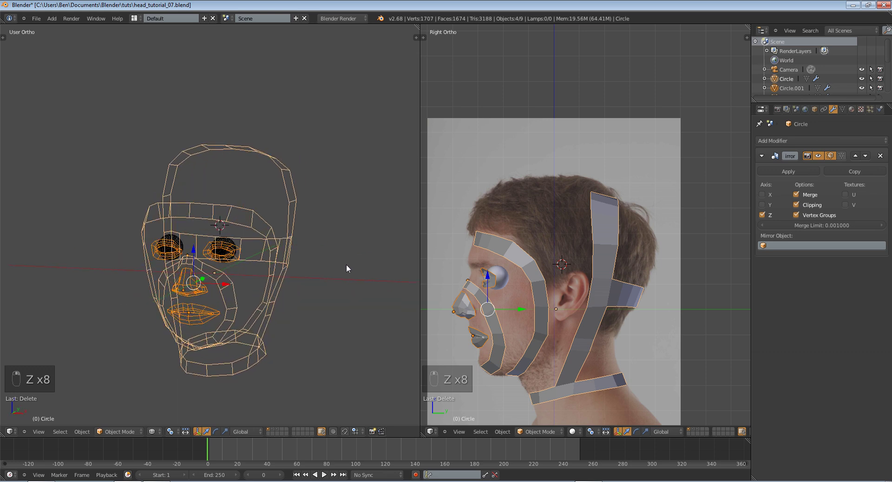
{"action": "key", "text": "ctrl+j"}
{"action": "key", "text": "z"}
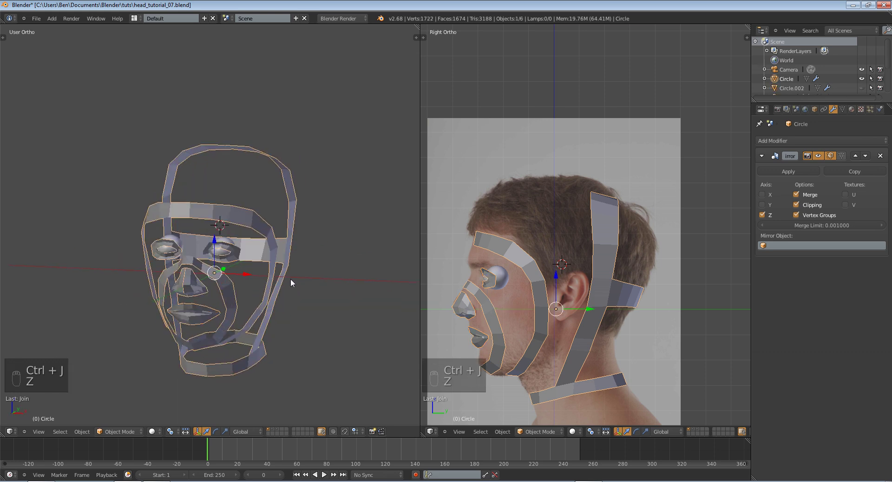
Step: Open the joined head mesh for editing at the nose in front view and turn off proportional editing
{"action": "scroll", "coordinate": [271, 270], "scroll_direction": "up", "scroll_amount": 3}
{"action": "key", "text": "a"}
{"action": "mouse_move", "coordinate": [234, 294]}
{"action": "middle_mouse_down"}
{"action": "mouse_move", "coordinate": [311, 298]}
{"action": "mouse_move", "coordinate": [247, 292]}
{"action": "middle_mouse_up"}
{"action": "scroll", "coordinate": [247, 292], "scroll_direction": "up", "scroll_amount": 2}
{"action": "key", "text": "KP_1"}
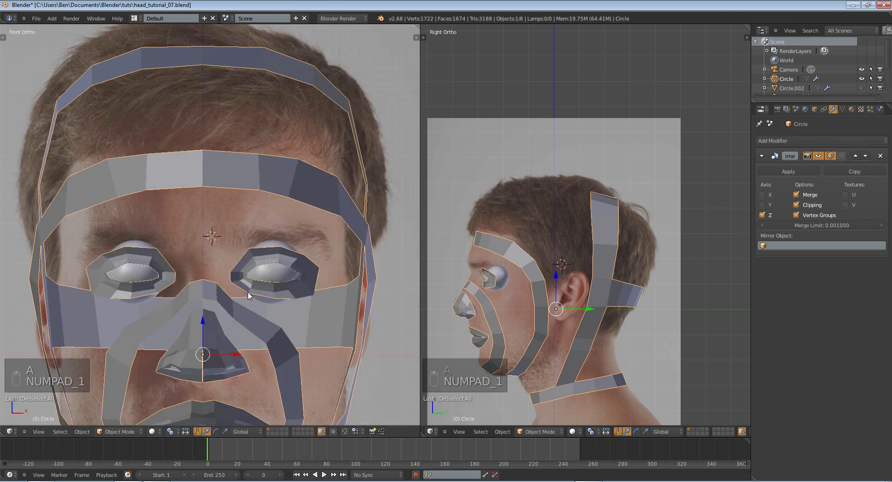
{"action": "key", "text": "Tab"}
{"action": "key", "text": "Tab"}
{"action": "key", "text": "Tab"}
{"action": "scroll", "coordinate": [208, 291], "scroll_direction": "up", "scroll_amount": 4}
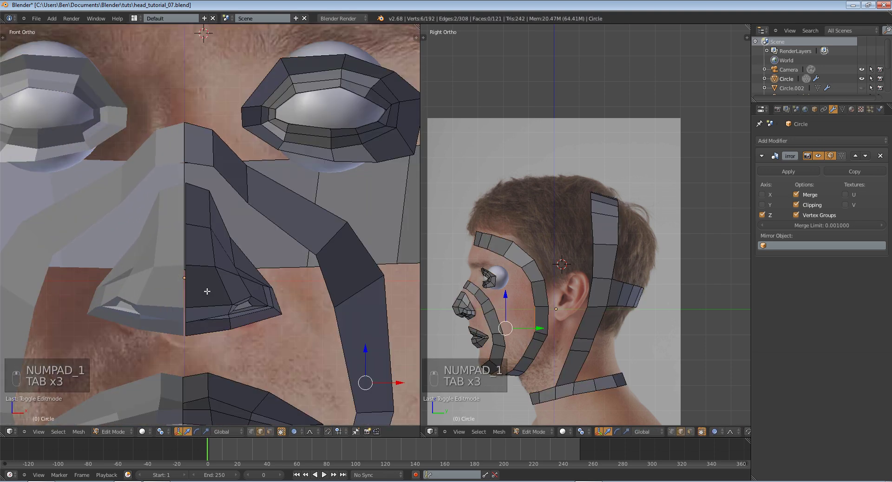
{"action": "left_click_drag", "start_coordinate": [209, 286], "coordinate": [213, 286]}
{"action": "key", "text": "ctrl+z"}
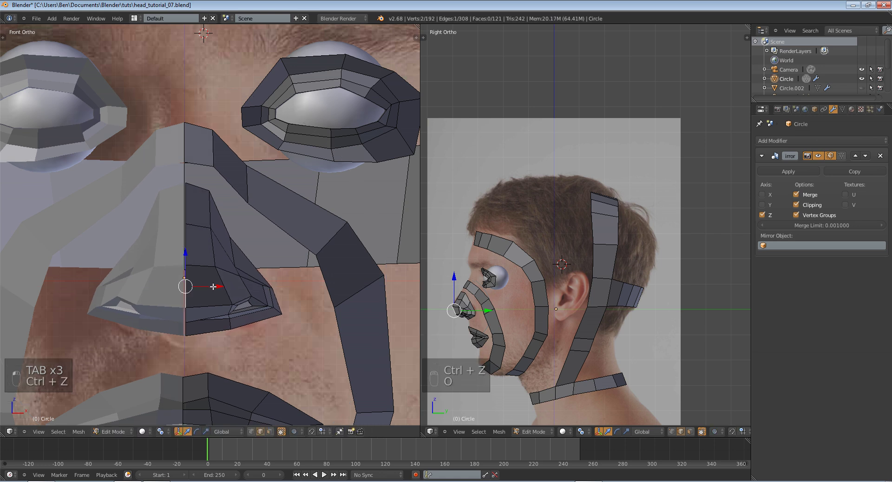
Step: Try to move the nose's lower centre edge along X
{"action": "left_click_drag", "start_coordinate": [222, 287], "coordinate": [209, 268]}
{"action": "key", "text": "ctrl+z"}
{"action": "key", "text": "ctrl+z"}
{"action": "key", "text": "ctrl+z"}
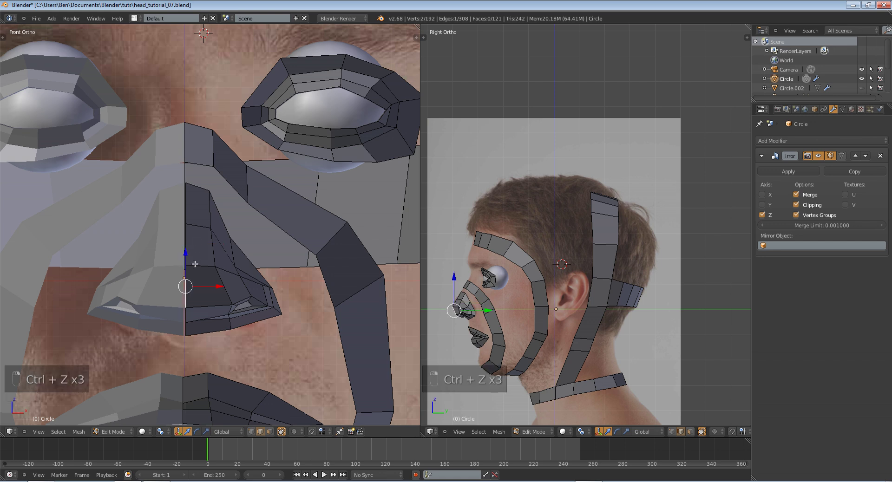
Step: Move the nose's centreline vertices along X onto the mirror line to close the seam, and leave Edit Mode
{"action": "left_click_drag", "start_coordinate": [218, 279], "coordinate": [217, 278]}
{"action": "scroll", "coordinate": [231, 267], "scroll_direction": "down", "scroll_amount": 3}
{"action": "key", "text": "Tab"}
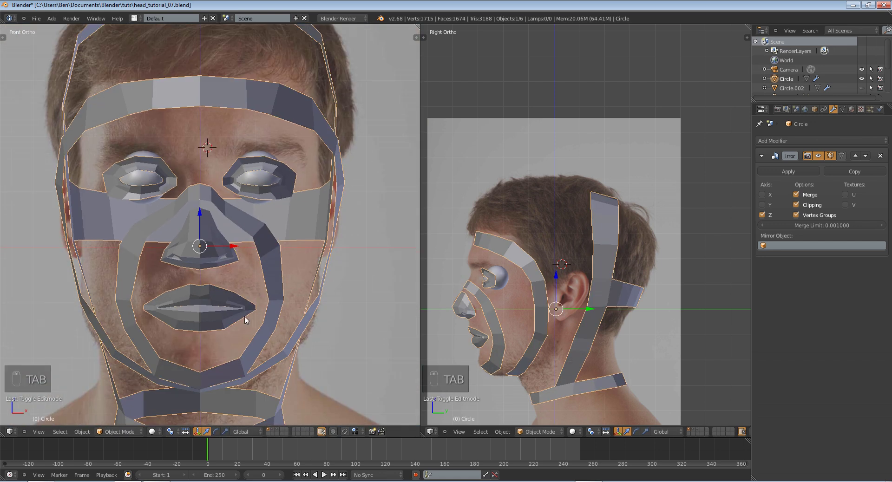
Step: Move the centreline vertices of the upper and lower lips along X onto the mirror line, and leave Edit Mode
{"action": "key", "text": "Tab"}
{"action": "middle_click_drag", "start_coordinate": [224, 333], "coordinate": [244, 236], "text": "shift"}
{"action": "scroll", "coordinate": [225, 223], "scroll_direction": "up", "scroll_amount": 3}
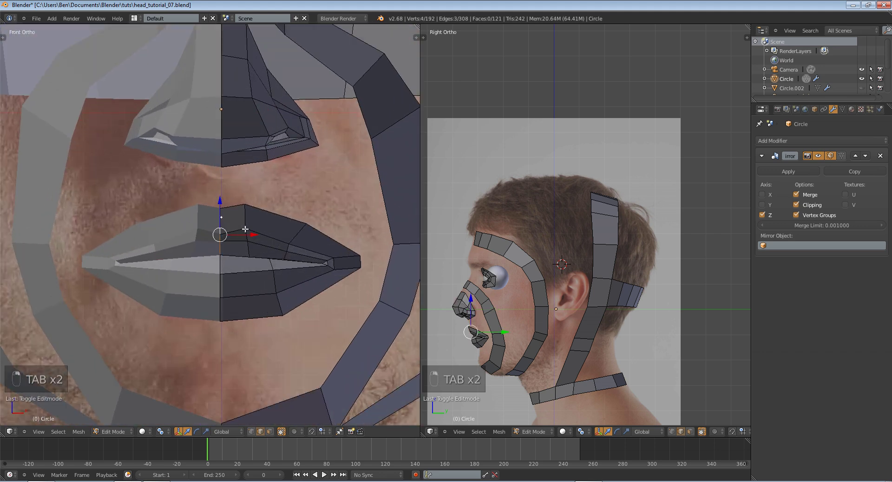
{"action": "left_click_drag", "start_coordinate": [256, 234], "coordinate": [257, 233]}
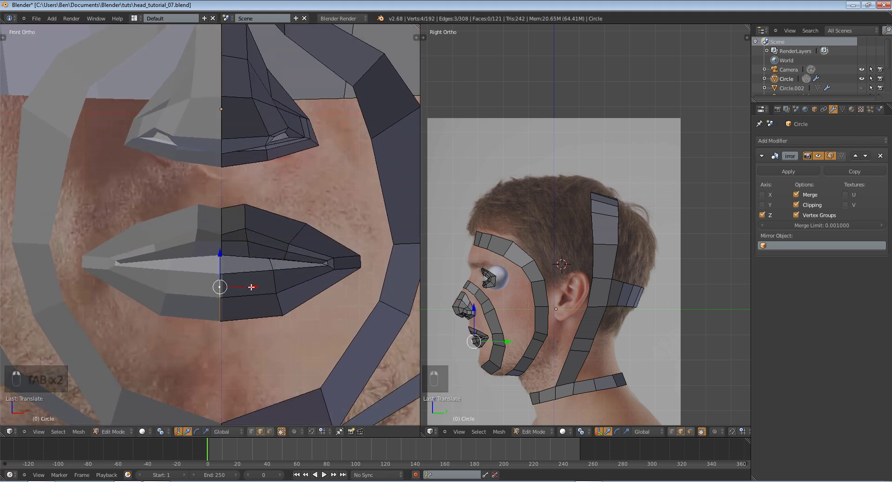
{"action": "key", "text": "Tab"}
{"action": "scroll", "coordinate": [272, 292], "scroll_direction": "down", "scroll_amount": 3}
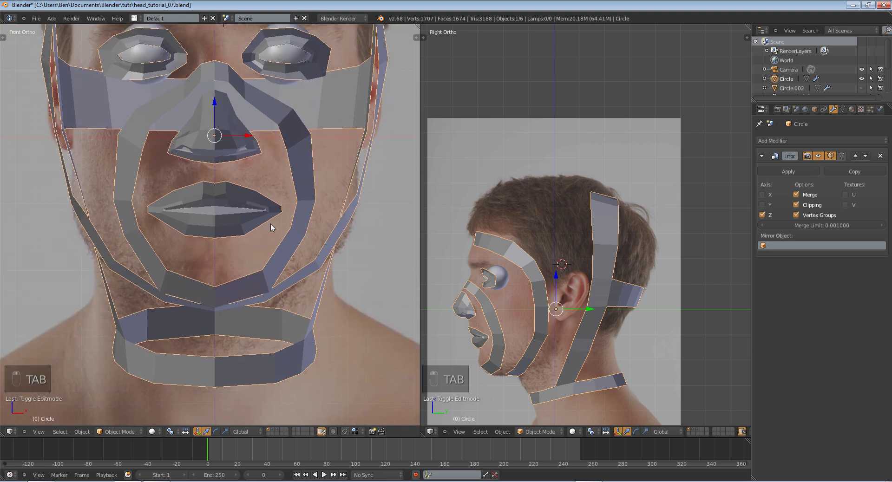
Step: Examine the joined strips around the jaw, nose and inner eye corner from several angles
{"action": "scroll", "coordinate": [235, 251], "scroll_direction": "up", "scroll_amount": 3}
{"action": "key", "text": "Tab"}
{"action": "middle_click_drag", "start_coordinate": [253, 250], "coordinate": [199, 255]}
{"action": "scroll", "coordinate": [146, 221], "scroll_direction": "up", "scroll_amount": 3}
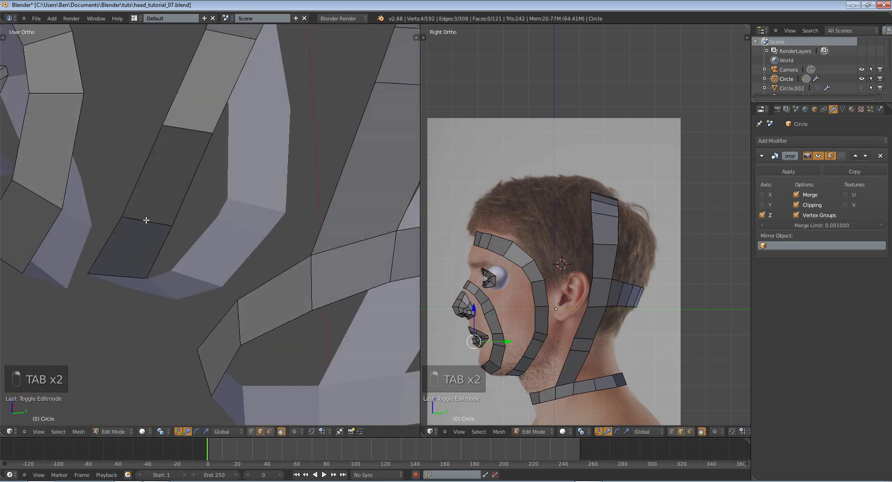
{"action": "key", "text": "Tab"}
{"action": "scroll", "coordinate": [146, 220], "scroll_direction": "down", "scroll_amount": 4}
{"action": "middle_click_drag", "start_coordinate": [182, 188], "coordinate": [288, 268]}
{"action": "scroll", "coordinate": [297, 285], "scroll_direction": "up", "scroll_amount": 2}
{"action": "key", "text": "Tab"}
{"action": "scroll", "coordinate": [293, 253], "scroll_direction": "up", "scroll_amount": 4}
{"action": "middle_click_drag", "start_coordinate": [311, 236], "coordinate": [282, 244]}
{"action": "right_click", "coordinate": [317, 207]}
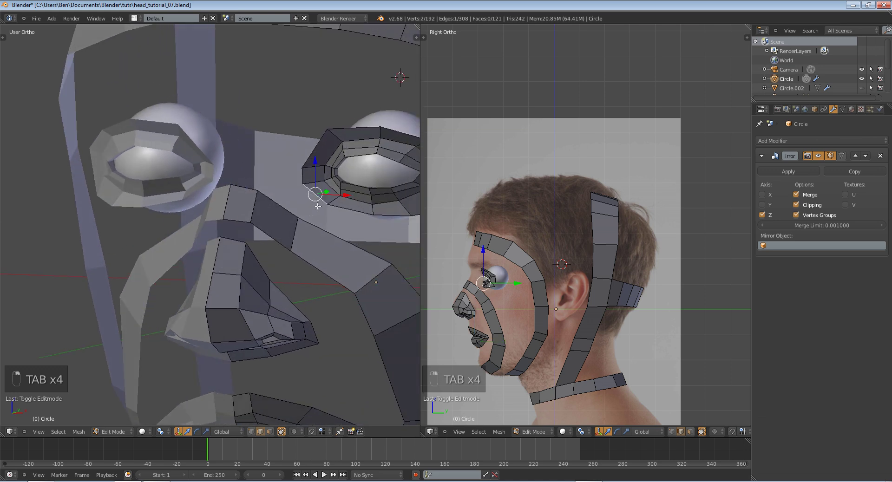
{"action": "scroll", "coordinate": [317, 206], "scroll_direction": "down", "scroll_amount": 5}
{"action": "key", "text": "g"}
{"action": "key", "text": "Tab"}
{"action": "key", "text": "Tab"}
{"action": "scroll", "coordinate": [326, 206], "scroll_direction": "down", "scroll_amount": 2}
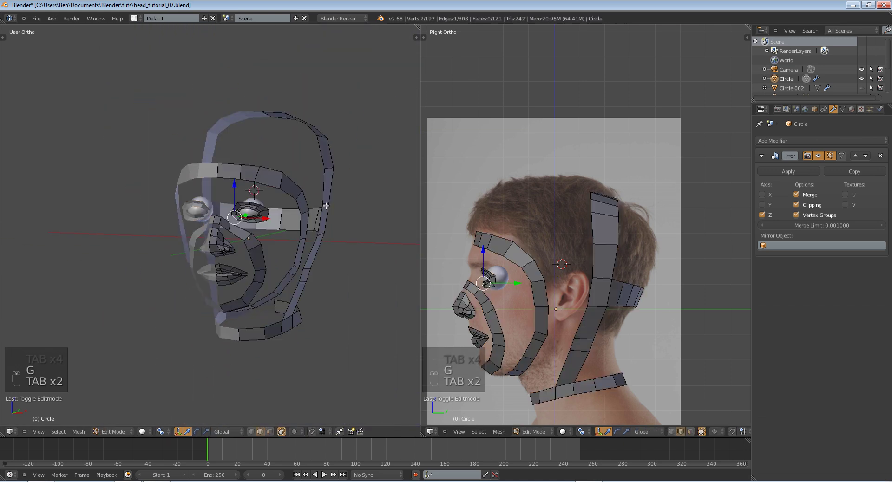
Step: Leave Edit Mode and save over head_tutorial_07.blend
{"action": "middle_click_drag", "start_coordinate": [326, 206], "coordinate": [260, 195]}
{"action": "key", "text": "Tab"}
{"action": "key", "text": "ctrl+s"}
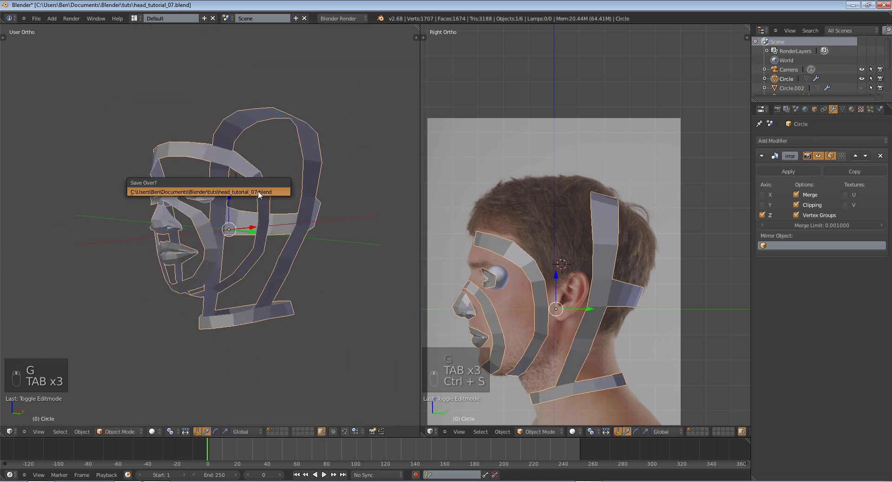
{"action": "left_click", "coordinate": [260, 194]}
Step: Fill two faces between the base of the nose and the upper lip in Edit Mode
{"action": "key", "text": "KP_1"}
{"action": "key", "text": "Tab"}
{"action": "scroll", "coordinate": [158, 231], "scroll_direction": "up", "scroll_amount": 8}
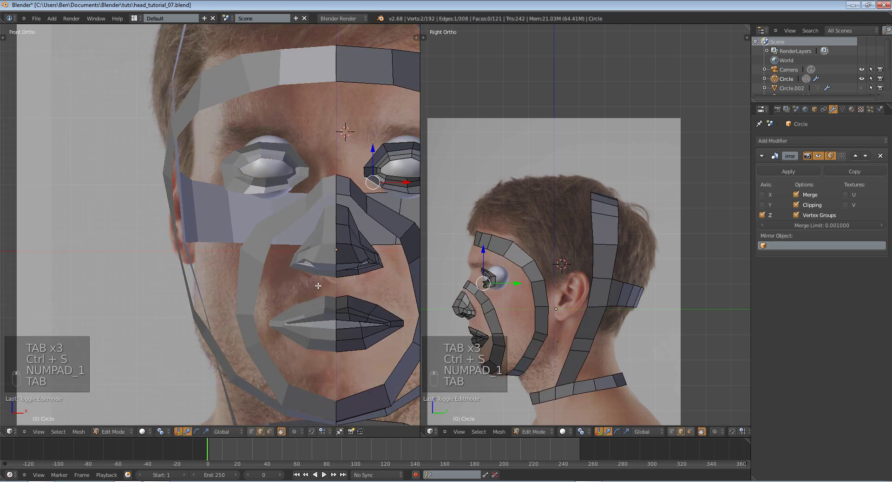
{"action": "middle_click_drag", "start_coordinate": [157, 231], "coordinate": [191, 233], "text": "shift"}
{"action": "middle_click_drag", "start_coordinate": [88, 219], "coordinate": [172, 222], "text": "shift"}
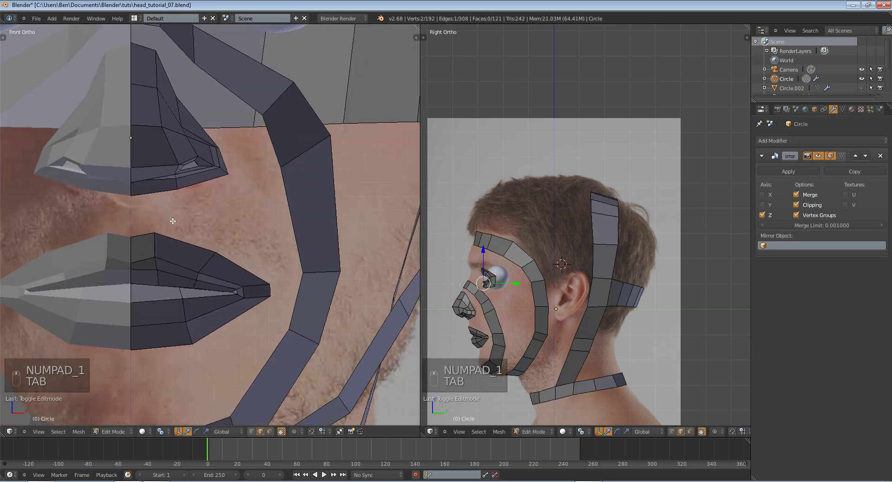
{"action": "right_click", "coordinate": [144, 232]}
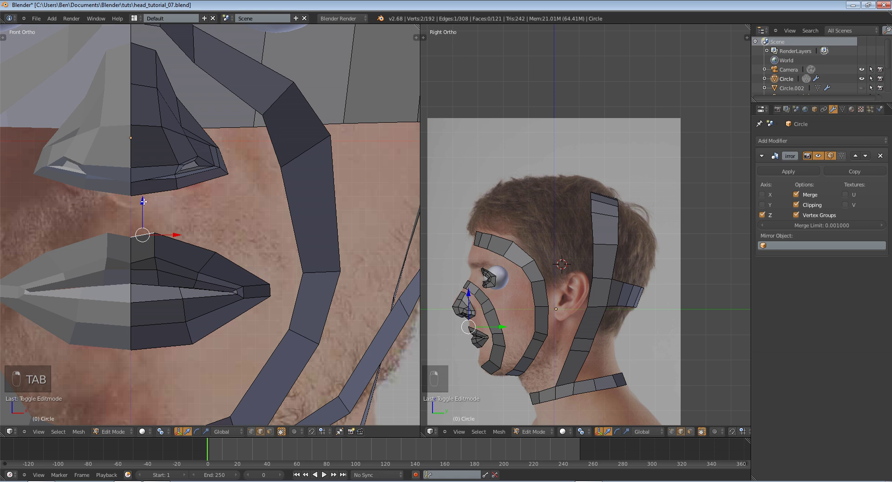
{"action": "scroll", "coordinate": [604, 320], "scroll_direction": "up", "scroll_amount": 9}
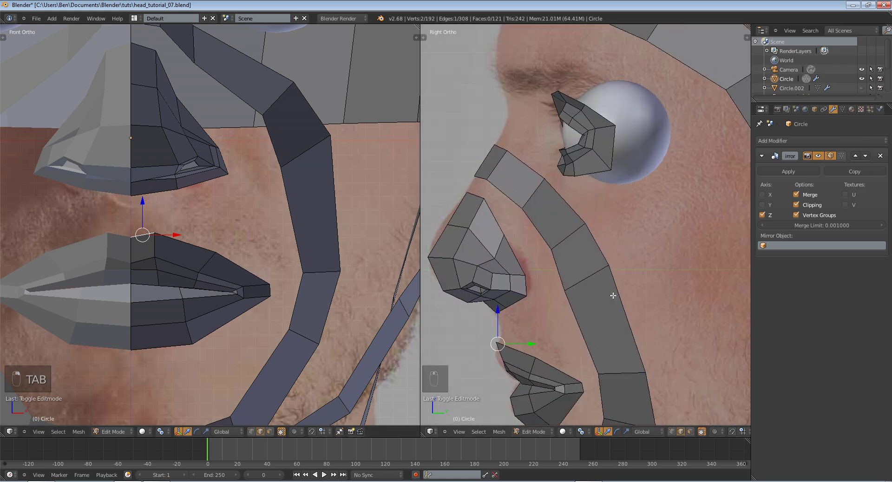
{"action": "key", "text": "f"}
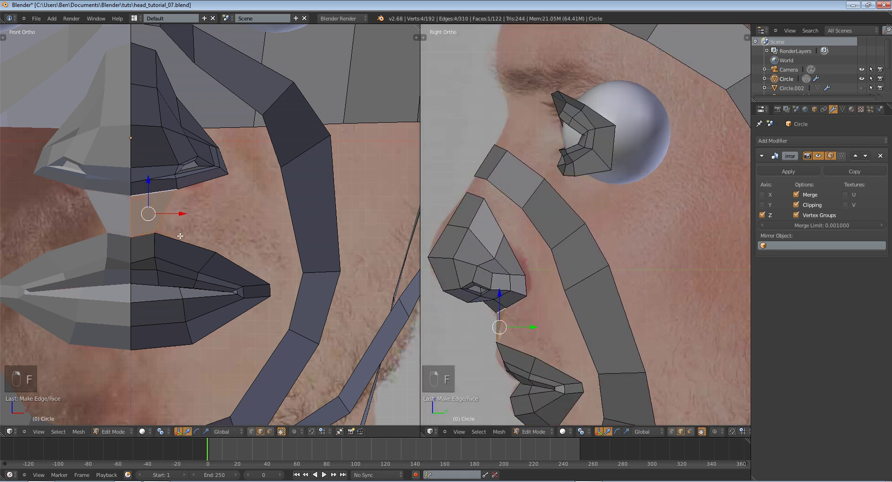
{"action": "key", "text": "f"}
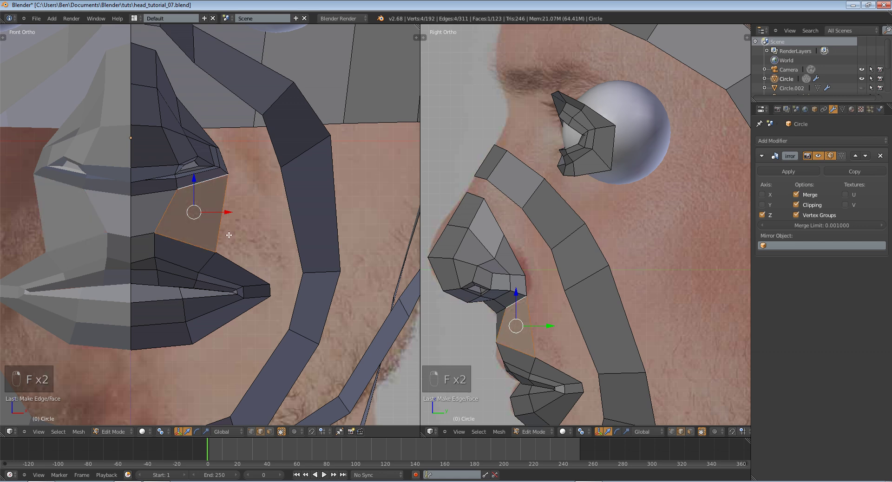
Step: Fill two faces joining the mouth corner and the outer lower lip to the cheek strip
{"action": "right_click", "coordinate": [234, 264]}
{"action": "key", "text": "a"}
{"action": "right_click", "coordinate": [219, 219]}
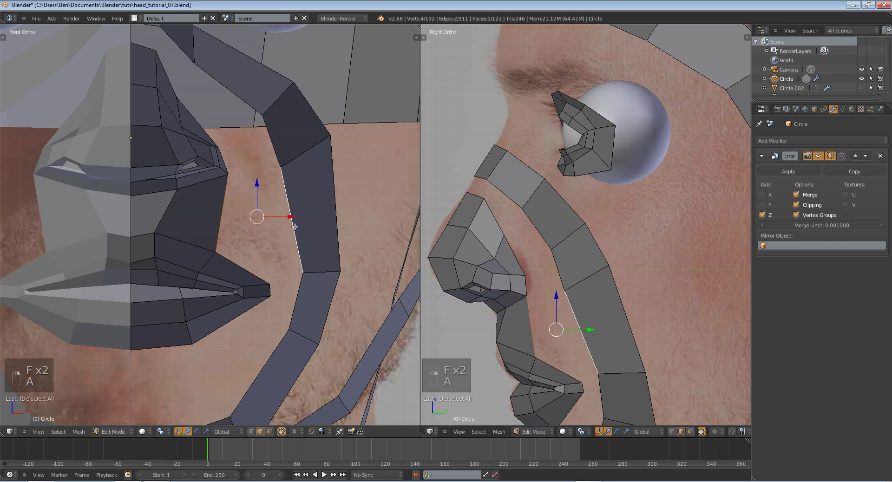
{"action": "key", "text": "f"}
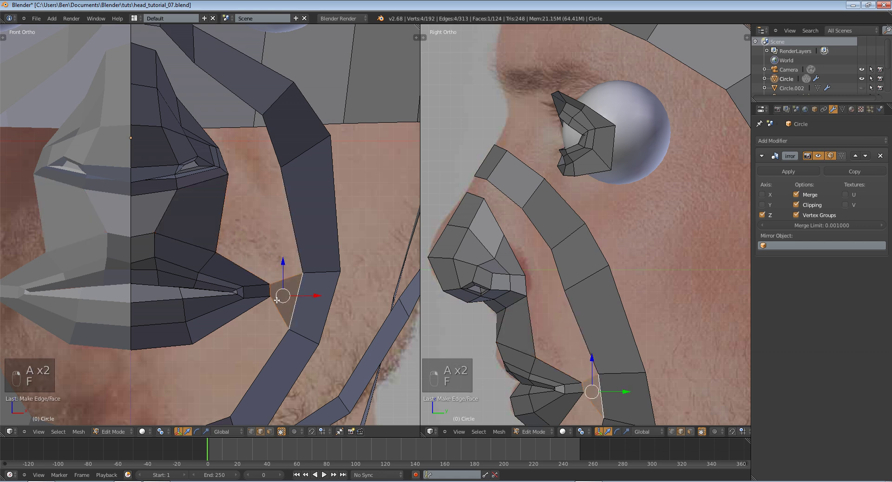
{"action": "right_click", "coordinate": [259, 327]}
{"action": "key", "text": "f"}
Step: Fill the face between the lower lip's centre edge and the chin strip, and nudge it in side view
{"action": "right_click", "coordinate": [166, 344]}
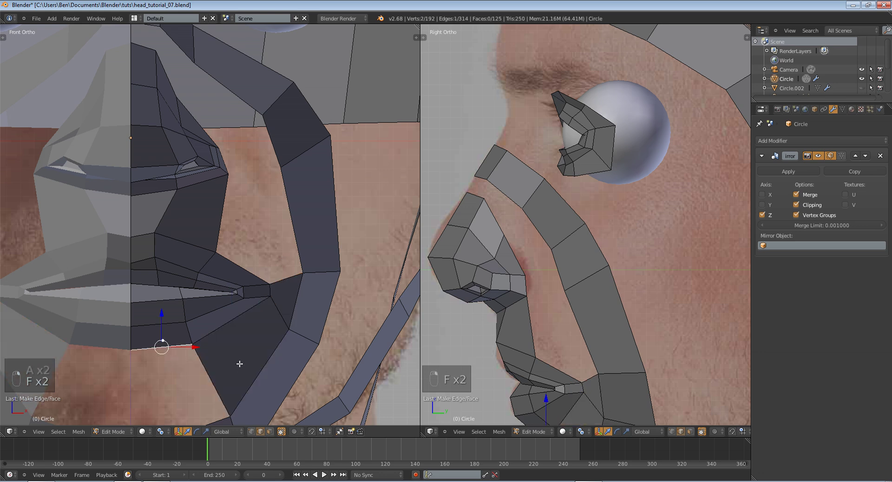
{"action": "middle_click_drag", "start_coordinate": [239, 362], "coordinate": [230, 283], "text": "shift"}
{"action": "right_click", "coordinate": [201, 344], "text": "shift"}
{"action": "key", "text": "f"}
{"action": "middle_click_drag", "start_coordinate": [550, 340], "coordinate": [542, 160], "text": "shift"}
{"action": "key", "text": "g"}
{"action": "left_click", "coordinate": [558, 243]}
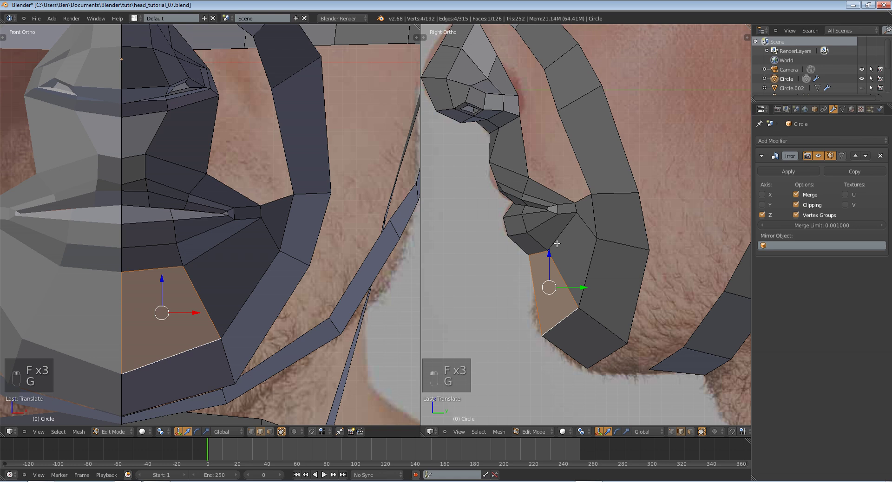
Step: Try to fill a face between the outer upper lip edge and the cheek strip
{"action": "right_click", "coordinate": [544, 181]}
{"action": "middle_click_drag", "start_coordinate": [258, 170], "coordinate": [249, 183], "text": "shift"}
{"action": "key", "text": "f"}
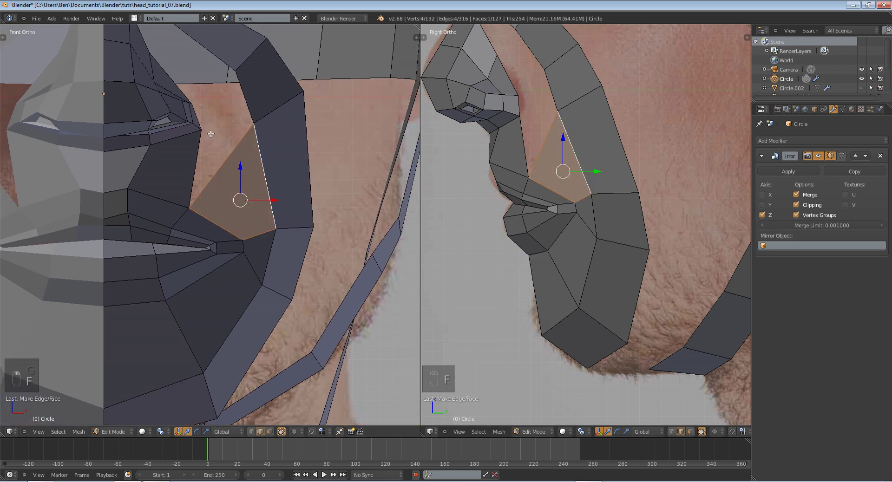
{"action": "key", "text": "ctrl+z"}
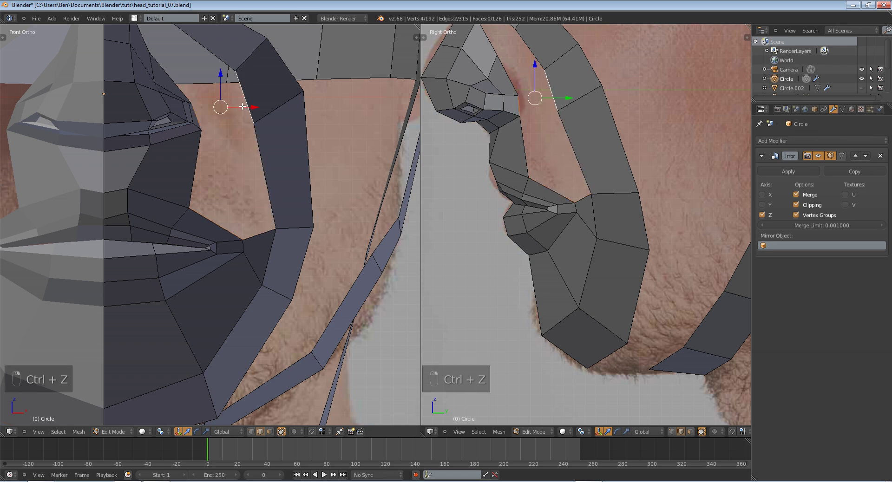
Step: Fill the face between the nose wing and the cheek strip, and add a loop cut across the strip beside the upper lip
{"action": "key", "text": "f"}
{"action": "right_click", "coordinate": [203, 160]}
{"action": "right_click", "coordinate": [267, 194], "text": "shift"}
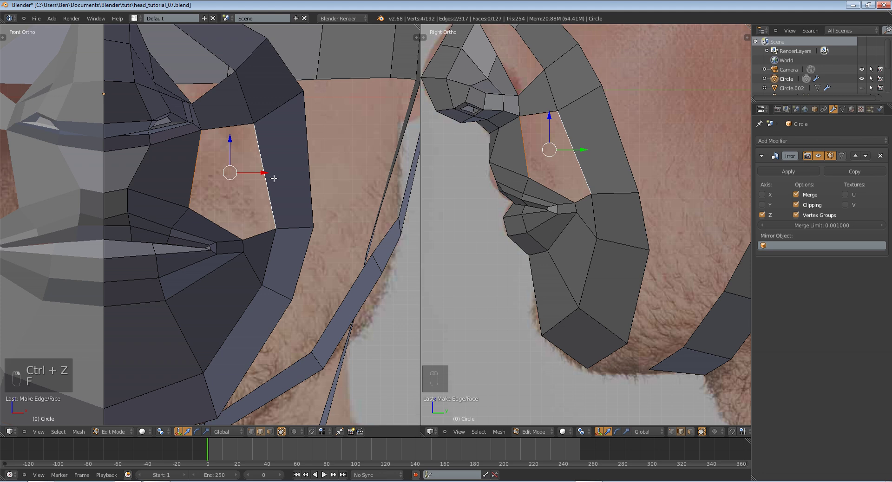
{"action": "key", "text": "ctrl+r"}
{"action": "left_click", "coordinate": [270, 163]}
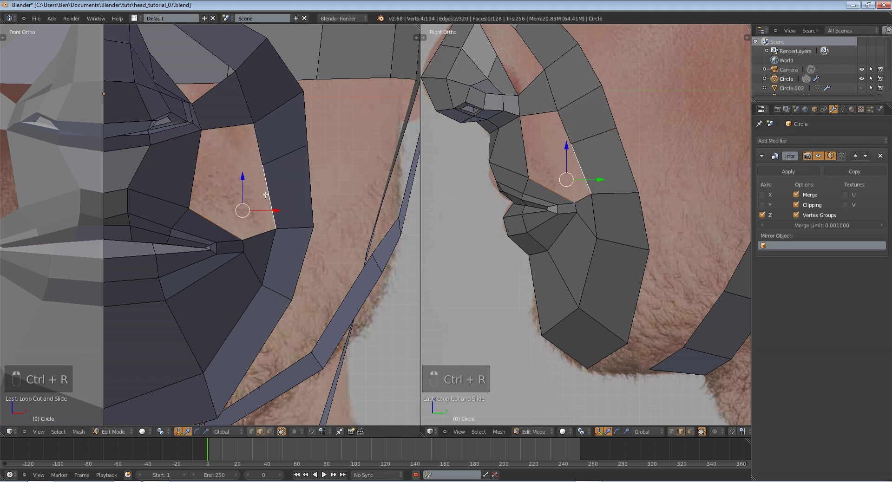
Step: Fill the two remaining faces between the upper lip area and the cheek strip, and check them outside Edit Mode
{"action": "key", "text": "f"}
{"action": "right_click", "coordinate": [199, 171]}
{"action": "key", "text": "f"}
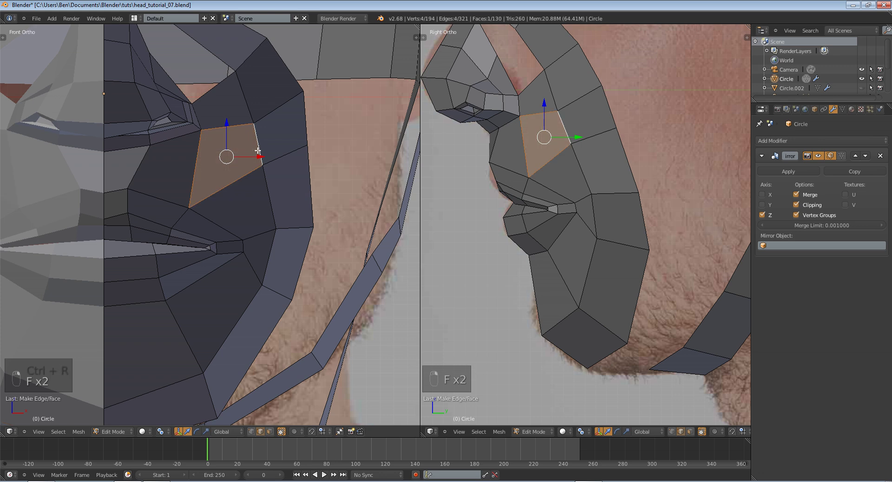
{"action": "key", "text": "Tab"}
{"action": "key", "text": "Tab"}
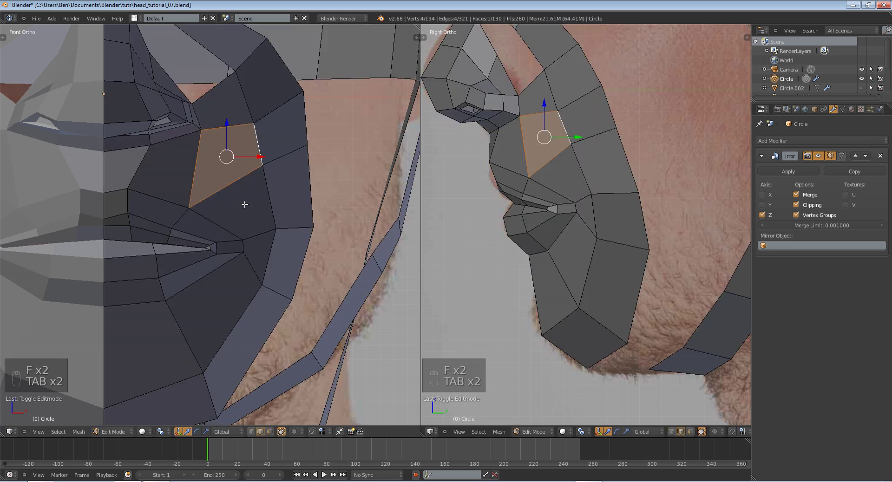
Step: Undo the last face fill between the nose wing and the cheek strip, and switch to vertex selection
{"action": "key", "text": "ctrl+z"}
{"action": "key", "text": "ctrl+z"}
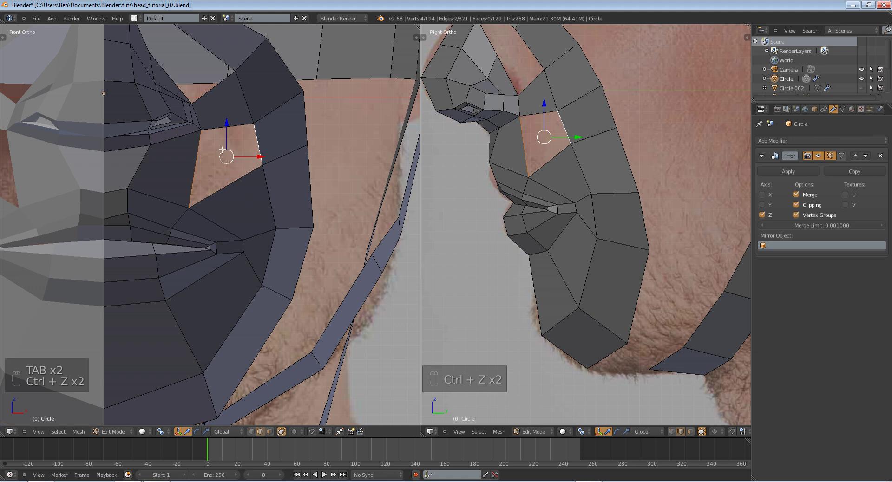
{"action": "left_click", "coordinate": [251, 433]}
Step: Try merging the cheek strip's inner vertex into the nose wing's corner vertex with At Last, and move the result
{"action": "key", "text": "a"}
{"action": "right_click", "coordinate": [260, 166]}
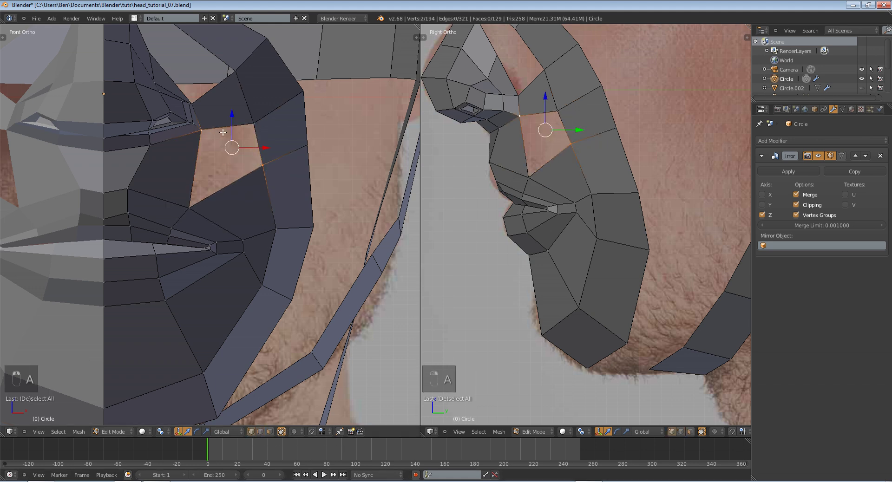
{"action": "key", "text": "w"}
{"action": "left_click", "coordinate": [223, 133]}
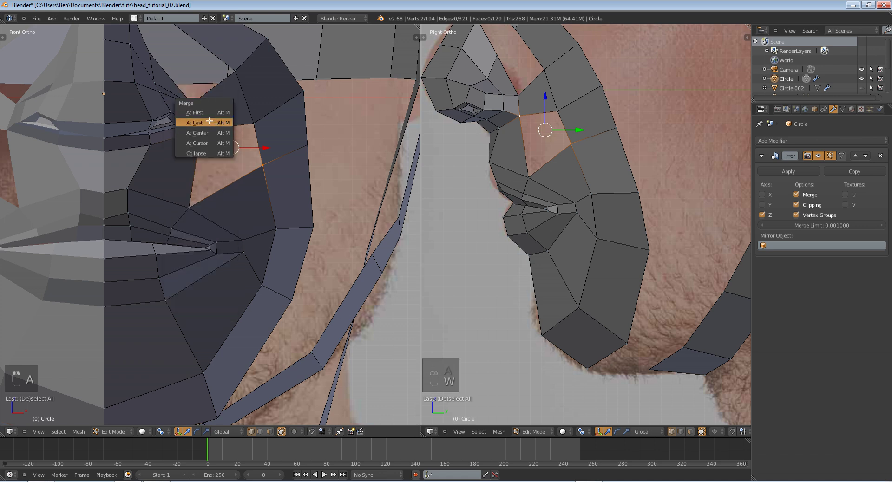
{"action": "left_click", "coordinate": [209, 122]}
{"action": "key", "text": "g"}
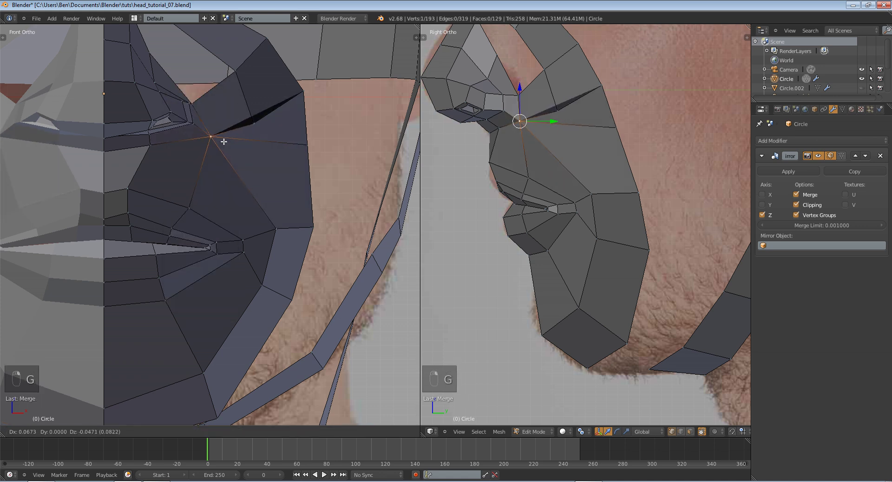
{"action": "key", "text": "g"}
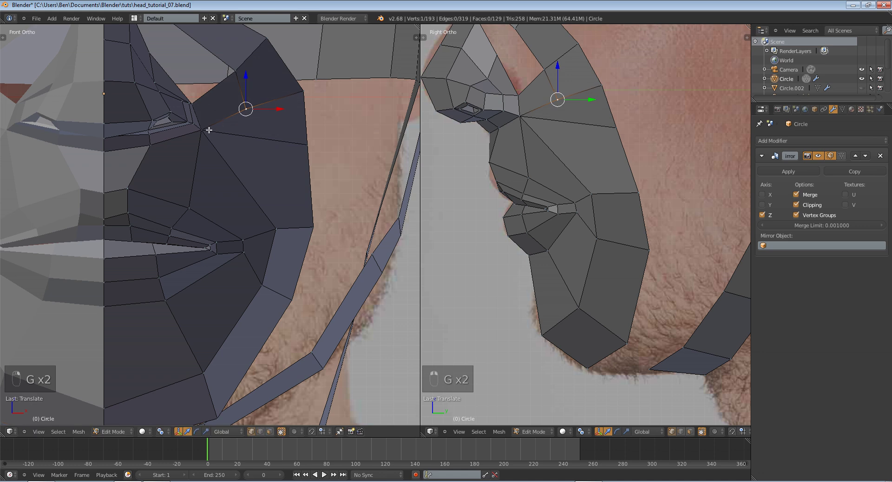
Step: Undo the vertex merge and the vertex moves beside the nose wing
{"action": "key", "text": "ctrl+z"}
{"action": "key", "text": "ctrl+z"}
{"action": "key", "text": "ctrl+z"}
{"action": "key", "text": "ctrl+z"}
{"action": "key", "text": "ctrl+z"}
{"action": "key", "text": "ctrl+z"}
{"action": "key", "text": "ctrl+z"}
{"action": "key", "text": "ctrl+z"}
{"action": "key", "text": "ctrl+z"}
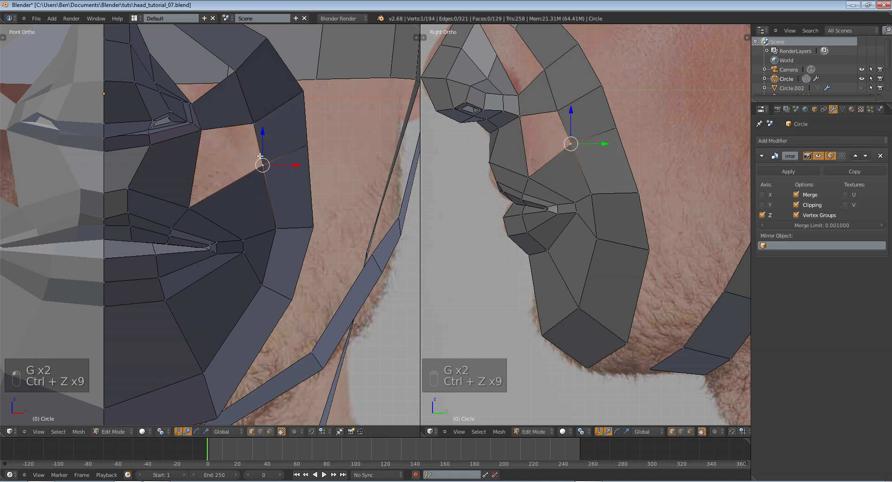
{"action": "key", "text": "a"}
{"action": "right_click", "coordinate": [191, 207]}
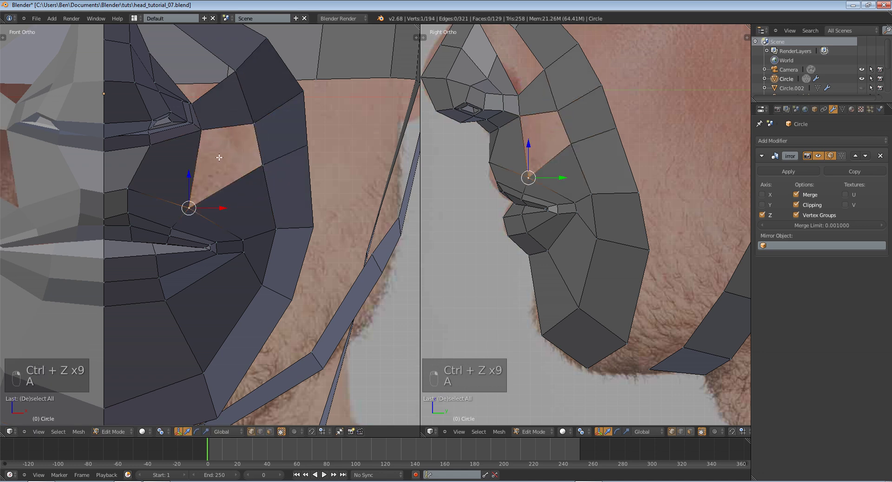
{"action": "right_click", "coordinate": [259, 178]}
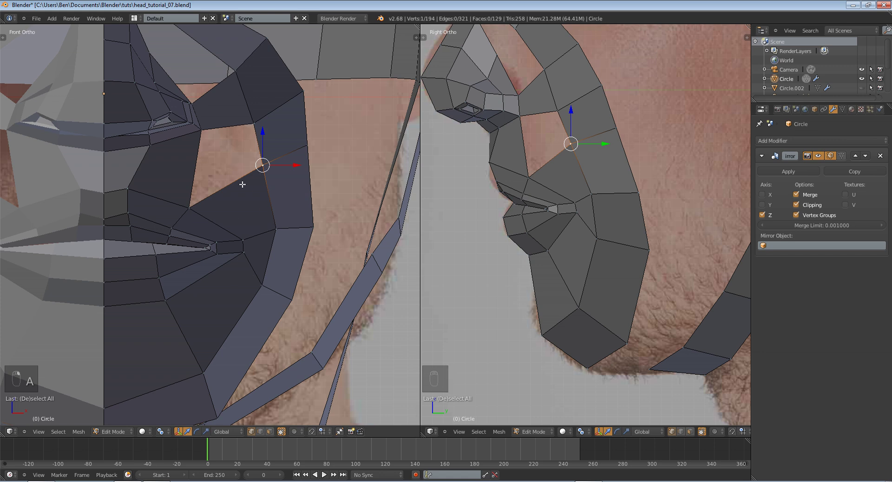
Step: Fill the gap between the side of the nose and the upper cheek strip with three faces
{"action": "middle_click_drag", "start_coordinate": [242, 185], "coordinate": [267, 286], "text": "shift"}
{"action": "key", "text": "a"}
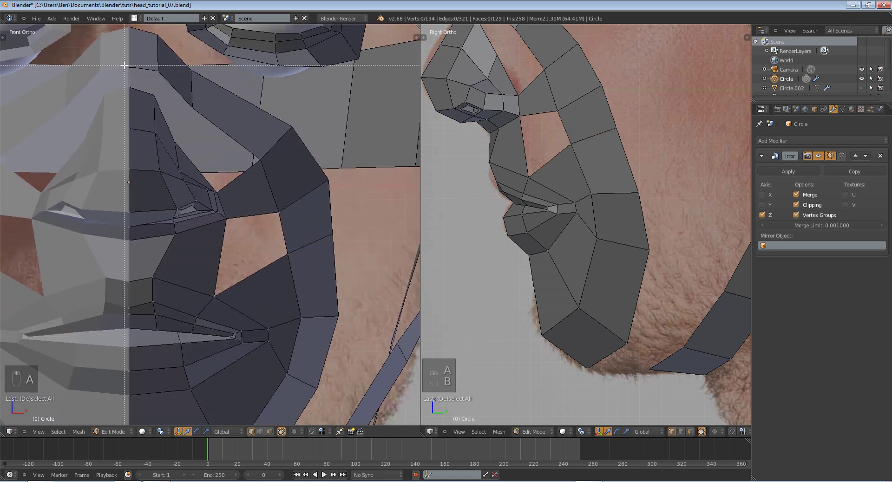
{"action": "left_click_drag", "start_coordinate": [159, 107], "coordinate": [162, 108]}
{"action": "key", "text": "f"}
{"action": "key", "text": "a"}
{"action": "key", "text": "b"}
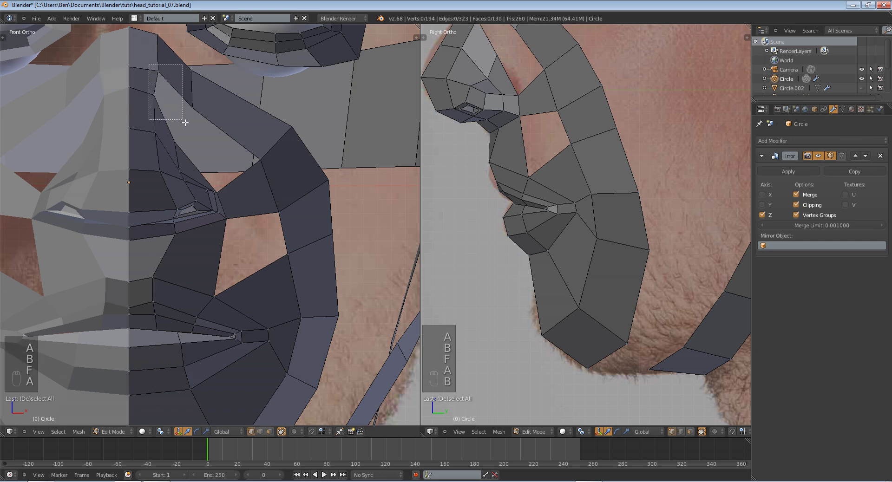
{"action": "left_click_drag", "start_coordinate": [149, 65], "coordinate": [197, 144]}
{"action": "key", "text": "f"}
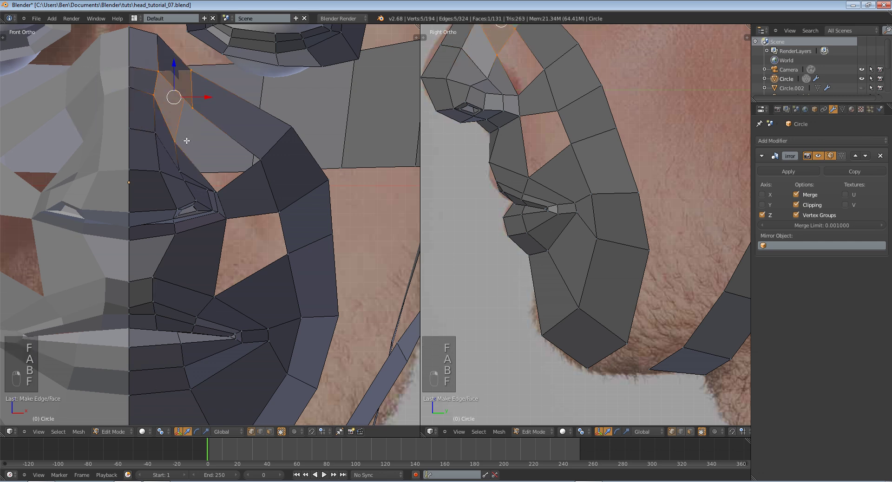
{"action": "key", "text": "ctrl+z"}
{"action": "key", "text": "f"}
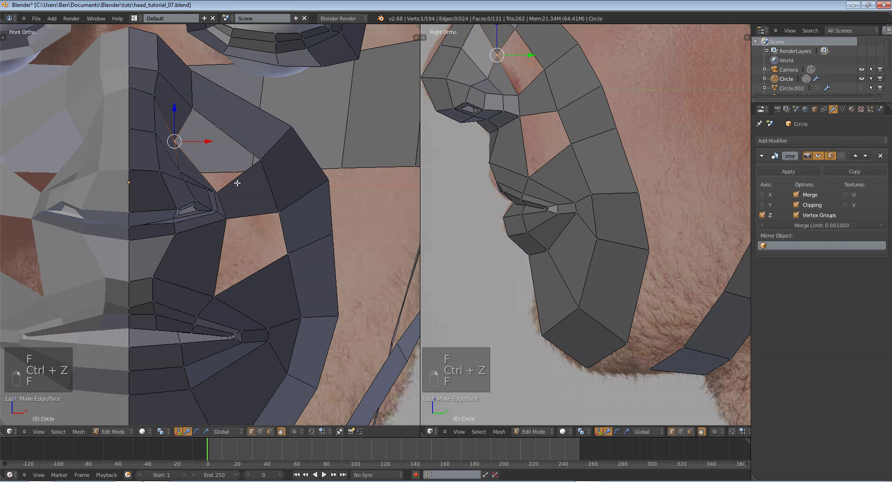
{"action": "key", "text": "f"}
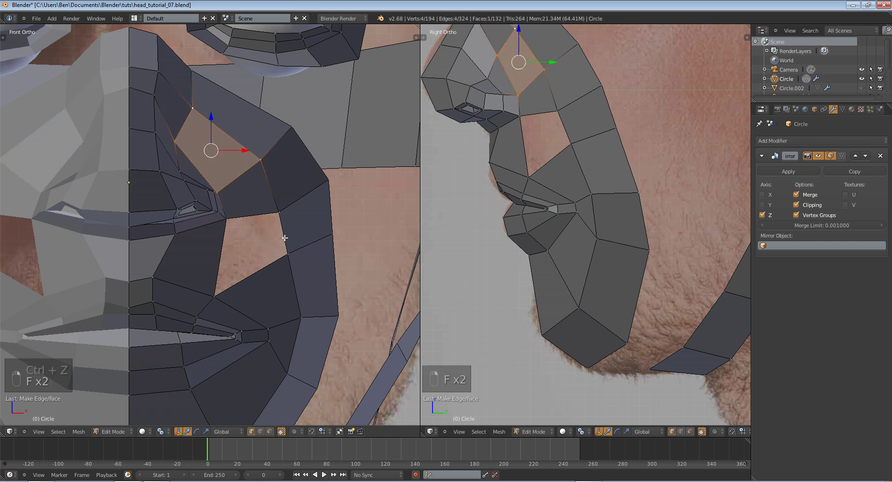
Step: Check the new faces outside Edit Mode, and move the strip's inner vertex toward the nose in front view
{"action": "key", "text": "Tab"}
{"action": "middle_click_drag", "start_coordinate": [572, 148], "coordinate": [583, 269], "text": "shift"}
{"action": "key", "text": "Tab"}
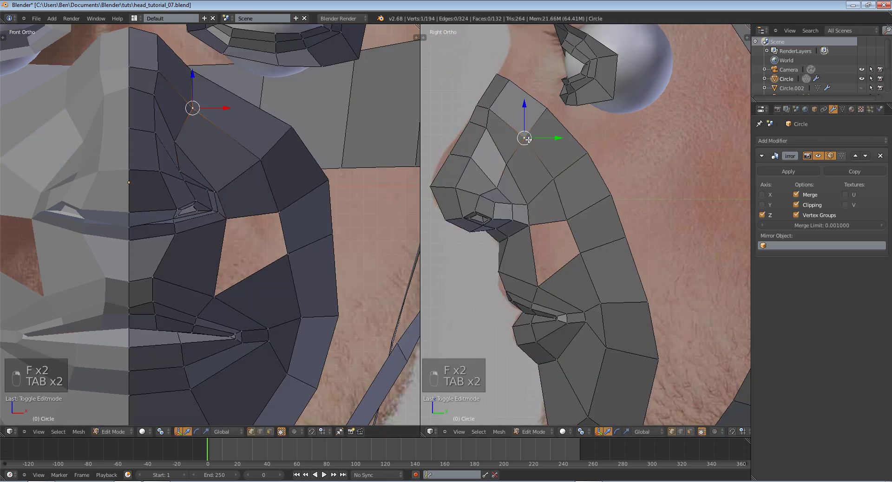
{"action": "key", "text": "g"}
{"action": "left_click", "coordinate": [265, 120]}
{"action": "key", "text": "z"}
{"action": "key", "text": "z"}
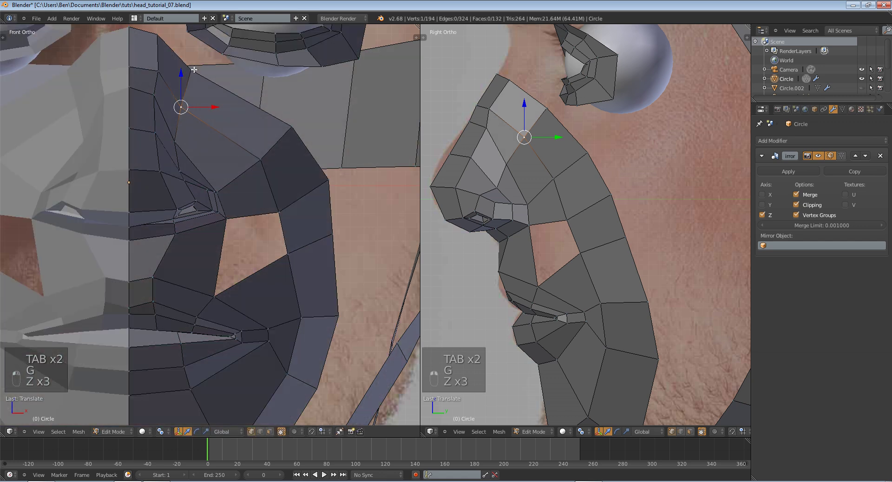
Step: Move the two upper vertices beside the nose bridge closer to the centre line in front view
{"action": "key", "text": "g"}
{"action": "left_click", "coordinate": [178, 70]}
{"action": "key", "text": "g"}
{"action": "left_click", "coordinate": [165, 71]}
{"action": "right_click", "coordinate": [160, 71]}
{"action": "key", "text": "g"}
{"action": "left_click", "coordinate": [155, 69]}
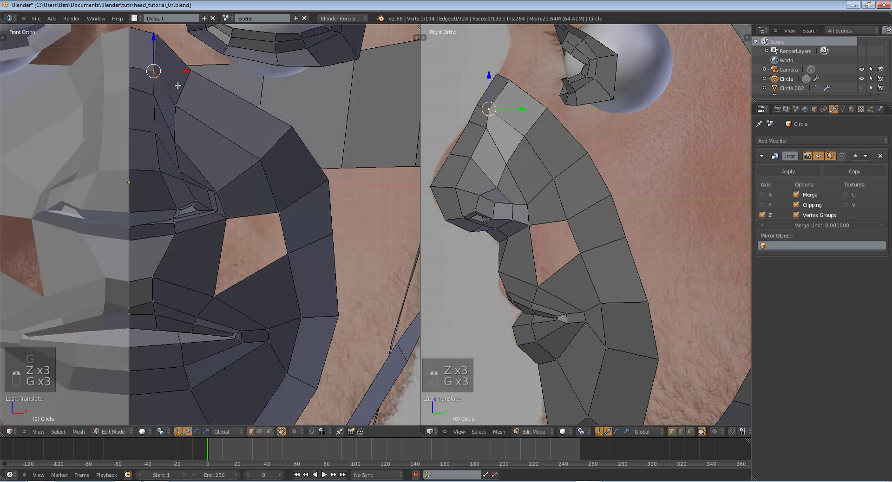
Step: Inspect the nose from an angle and in wireframe, and nudge the upper nose-side vertex backward in side view
{"action": "key", "text": "Tab"}
{"action": "scroll", "coordinate": [217, 142], "scroll_direction": "down", "scroll_amount": 2}
{"action": "middle_click_drag", "start_coordinate": [646, 200], "coordinate": [513, 142]}
{"action": "key", "text": "Tab"}
{"action": "key", "text": "KP_3"}
{"action": "key", "text": "Tab"}
{"action": "key", "text": "z"}
{"action": "key", "text": "z"}
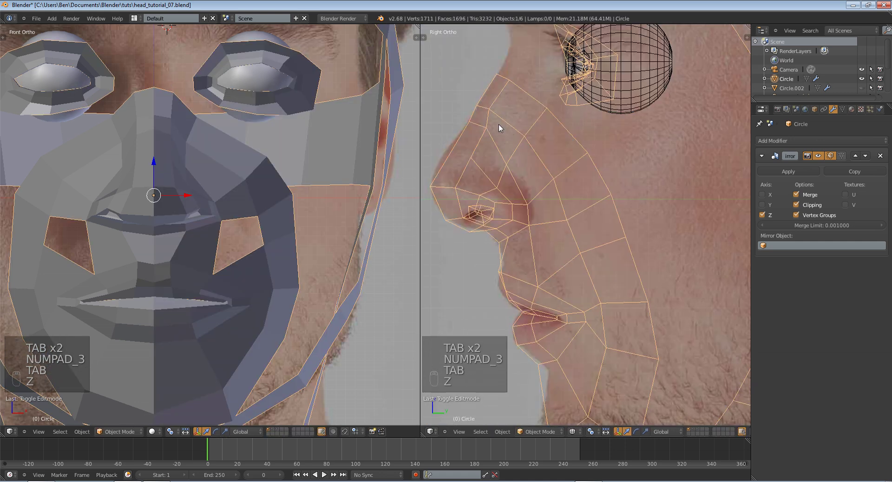
{"action": "key", "text": "Tab"}
{"action": "key", "text": "g"}
{"action": "left_click", "coordinate": [500, 114]}
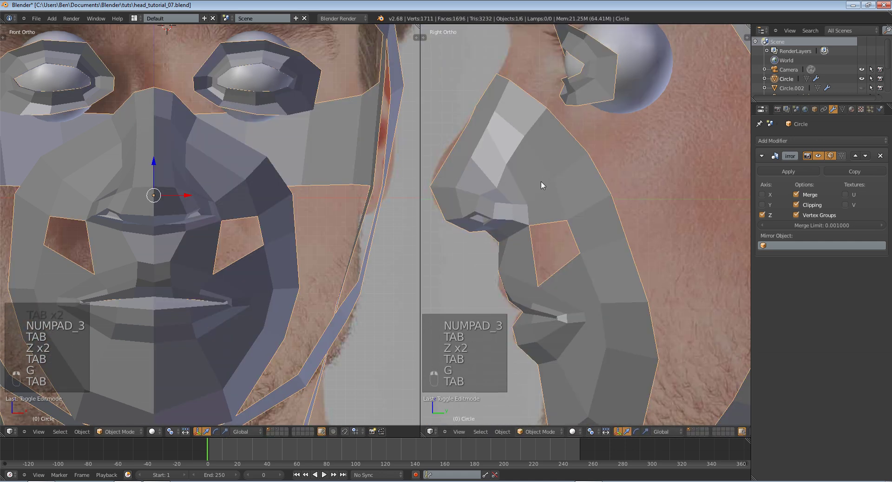
Step: Check the joined face mesh outside Edit Mode and save the file
{"action": "key", "text": "Tab"}
{"action": "scroll", "coordinate": [320, 227], "scroll_direction": "up", "scroll_amount": 2}
{"action": "middle_click_drag", "start_coordinate": [320, 222], "coordinate": [320, 213], "text": "shift"}
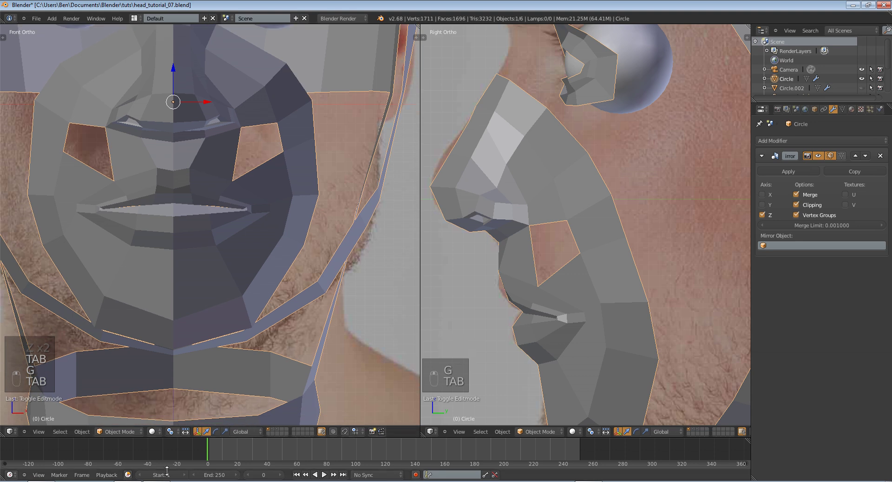
{"action": "left_click", "coordinate": [156, 479]}
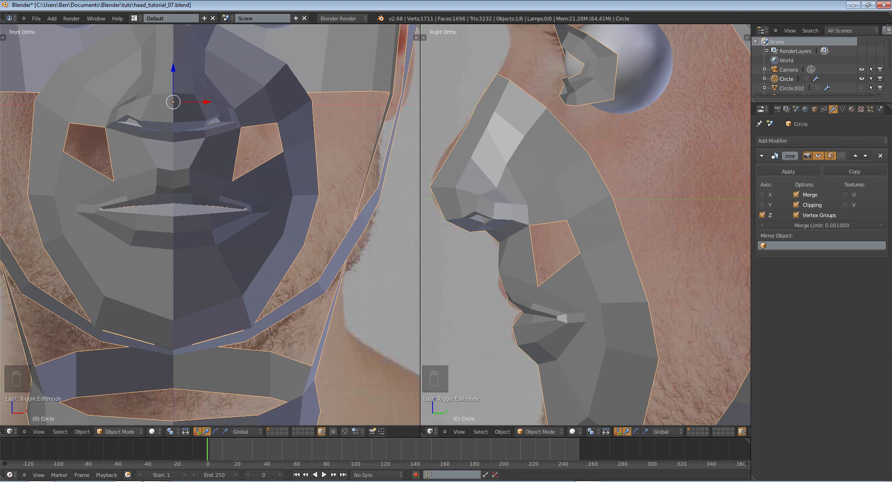
{"action": "left_click", "coordinate": [848, 447]}
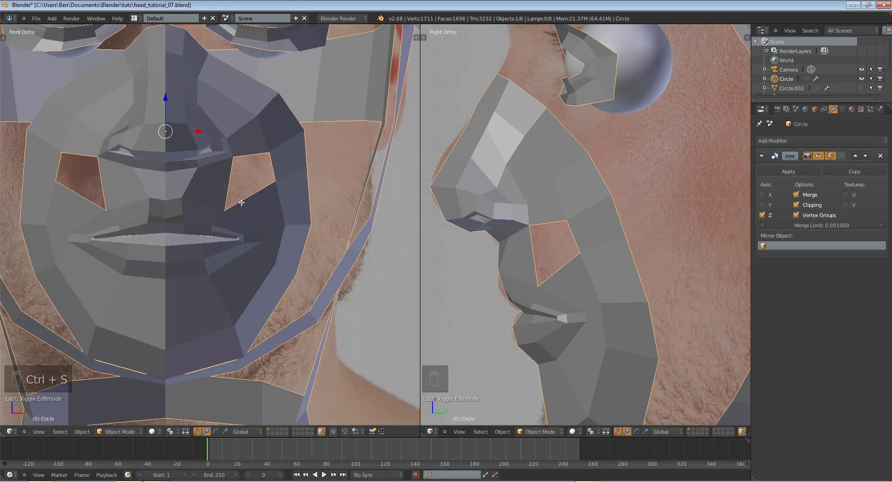
Step: Add a loop cut around the mouth between the lips and the cheek strip, and shift the loop in side view
{"action": "key", "text": "Tab"}
{"action": "scroll", "coordinate": [285, 174], "scroll_direction": "up", "scroll_amount": 3}
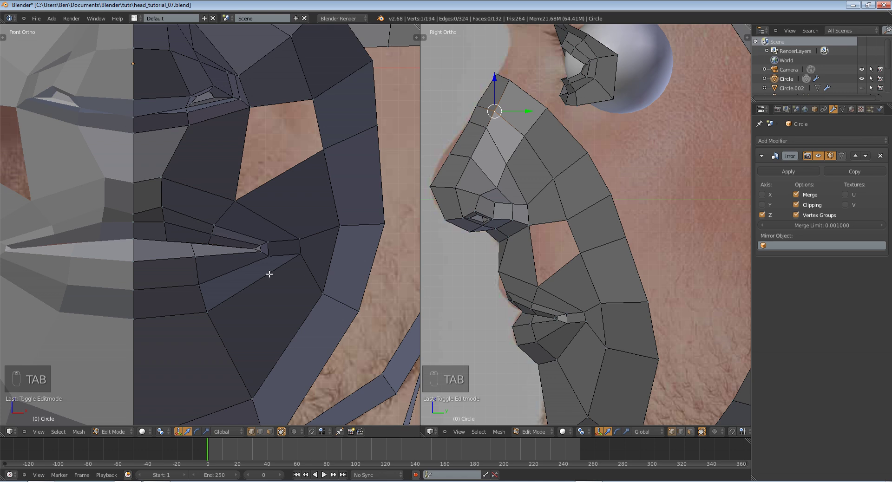
{"action": "key", "text": "ctrl+r"}
{"action": "left_click", "coordinate": [309, 227]}
{"action": "right_click", "coordinate": [309, 235]}
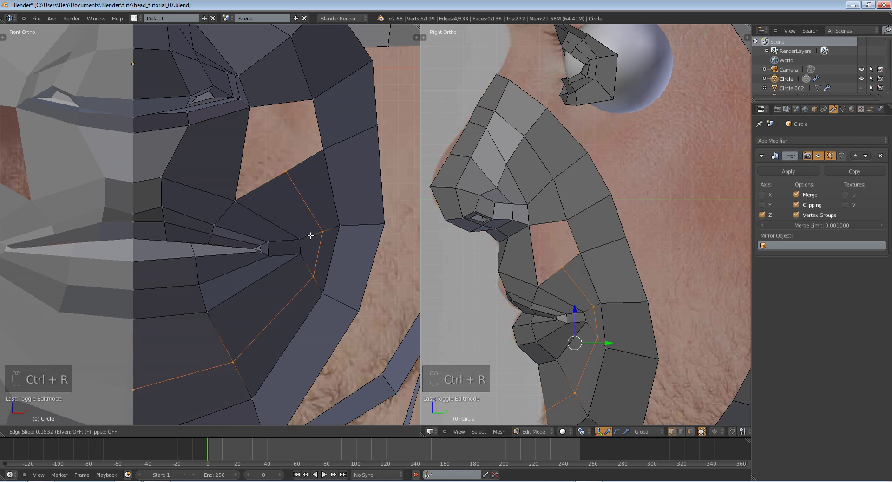
{"action": "key", "text": "g"}
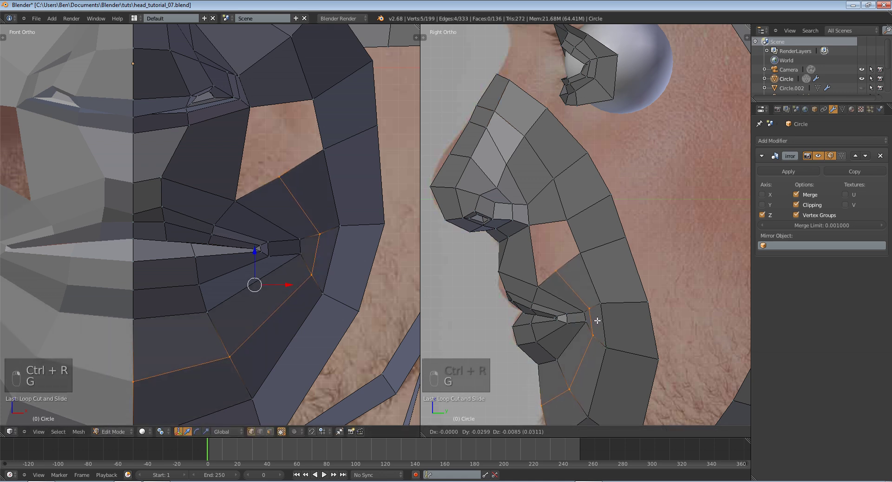
{"action": "left_click", "coordinate": [599, 315]}
Step: Adjust the new loop's edge on the front of the chin in side view
{"action": "key", "text": "a"}
{"action": "right_click", "coordinate": [572, 387]}
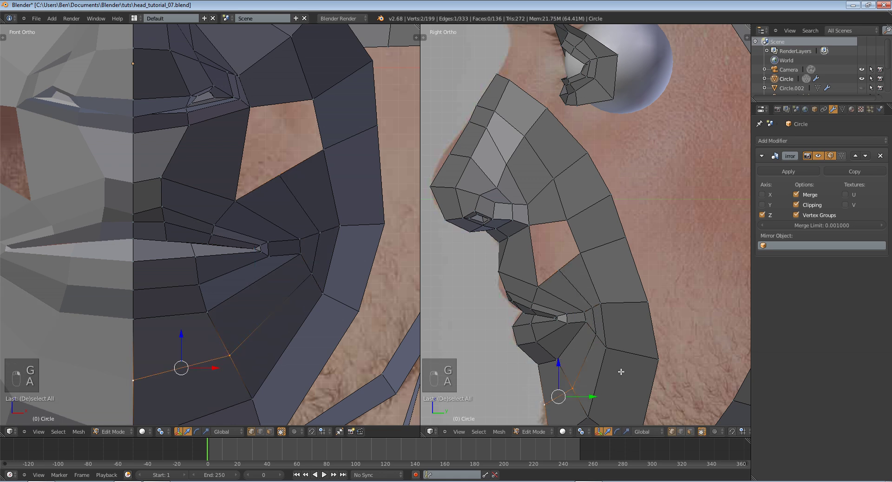
{"action": "key", "text": "g"}
{"action": "left_click", "coordinate": [629, 364]}
Step: Reposition the two inner cheek strip vertices behind the mouth corner in side view
{"action": "key", "text": "a"}
{"action": "right_click", "coordinate": [606, 305]}
{"action": "key", "text": "g"}
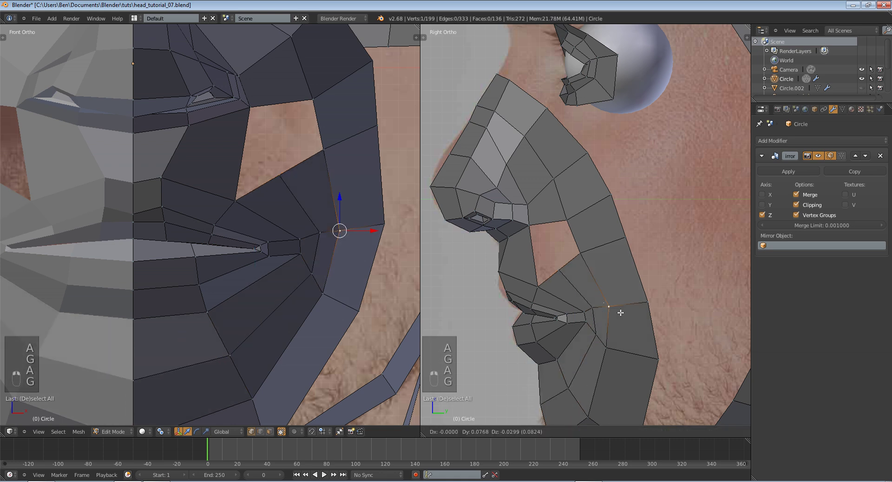
{"action": "left_click", "coordinate": [621, 318]}
{"action": "right_click", "coordinate": [608, 349]}
{"action": "key", "text": "g"}
{"action": "left_click", "coordinate": [620, 346]}
{"action": "right_click", "coordinate": [611, 319]}
{"action": "key", "text": "g"}
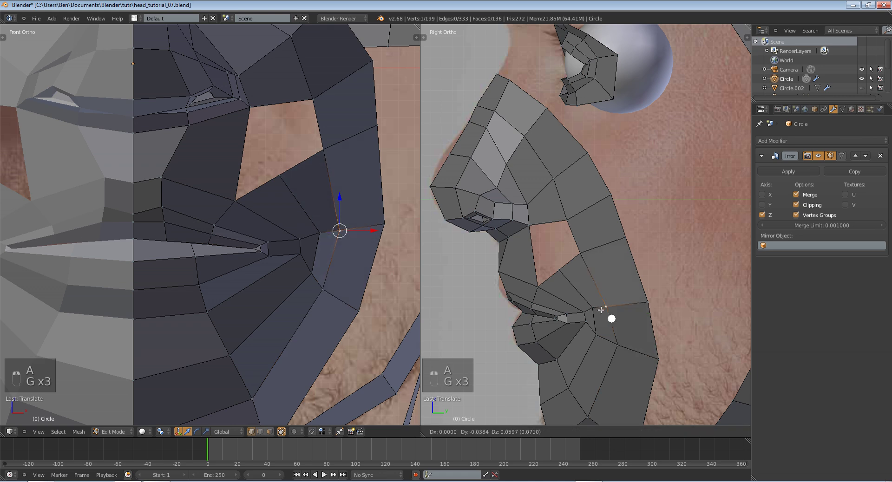
{"action": "left_click", "coordinate": [605, 316]}
Step: Nudge the new loop's vertex just behind the mouth corner in side view
{"action": "key", "text": "g"}
{"action": "right_click", "coordinate": [597, 309]}
{"action": "right_click", "coordinate": [594, 308]}
{"action": "key", "text": "g"}
{"action": "left_click", "coordinate": [598, 312]}
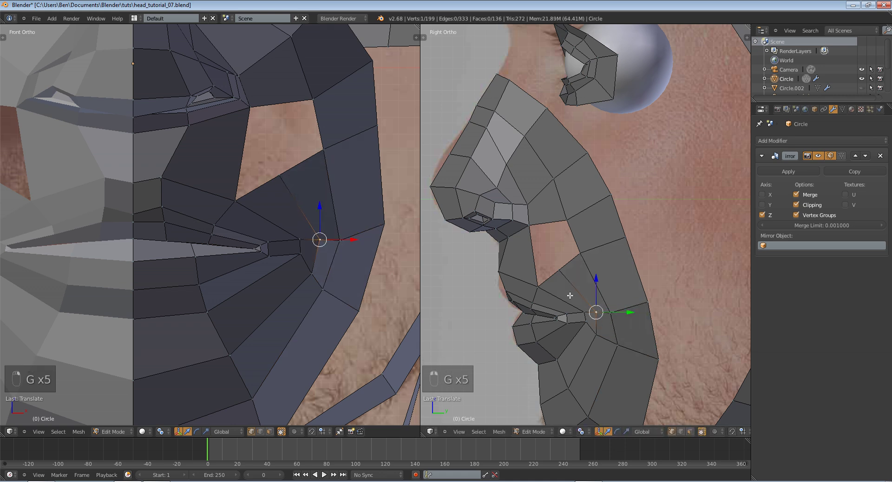
Step: Add a centred loop cut across the strip between the nose and the upper lip
{"action": "key", "text": "ctrl+r"}
{"action": "left_click", "coordinate": [226, 156]}
{"action": "right_click", "coordinate": [226, 156]}
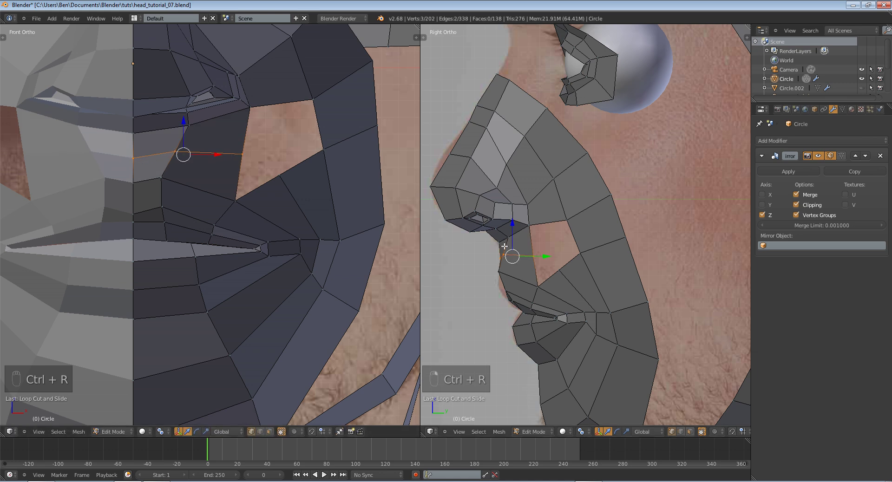
Step: Merge the outer vertex of the new upper lip loop with the mouth loop's end vertex at their center, and nudge it
{"action": "key", "text": "w"}
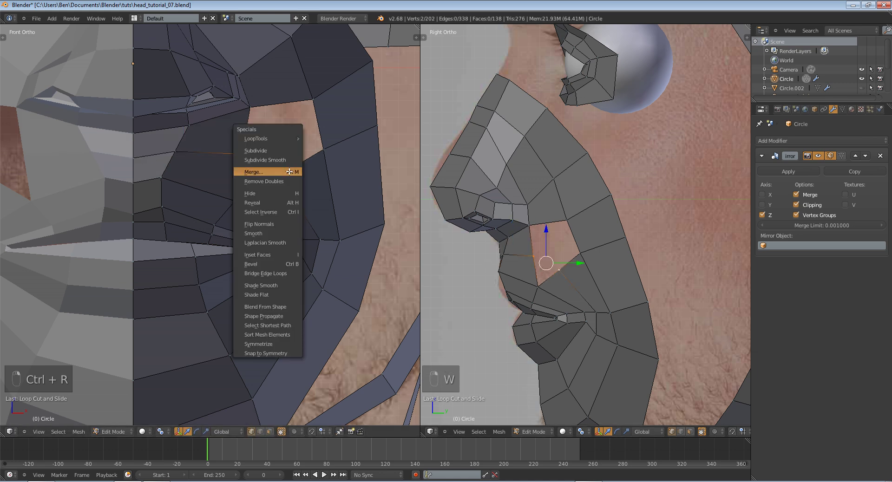
{"action": "left_click", "coordinate": [289, 171]}
{"action": "key", "text": "w"}
{"action": "left_click", "coordinate": [320, 170]}
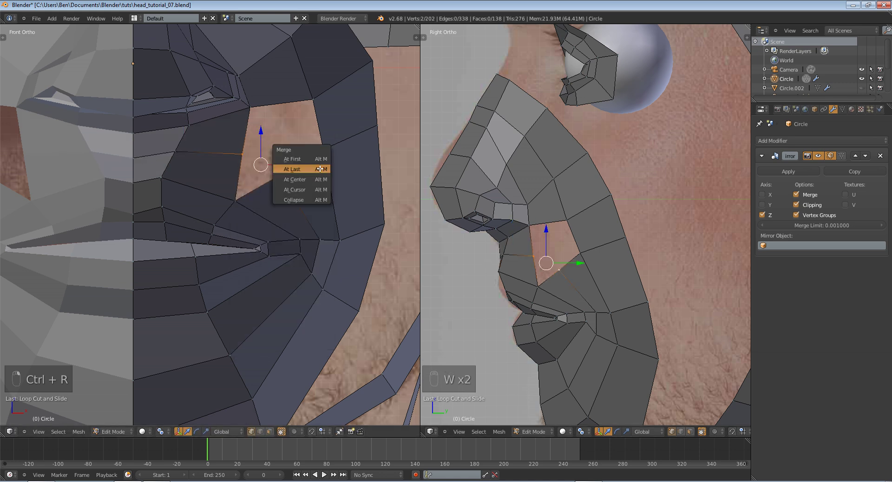
{"action": "left_click", "coordinate": [315, 181]}
{"action": "key", "text": "g"}
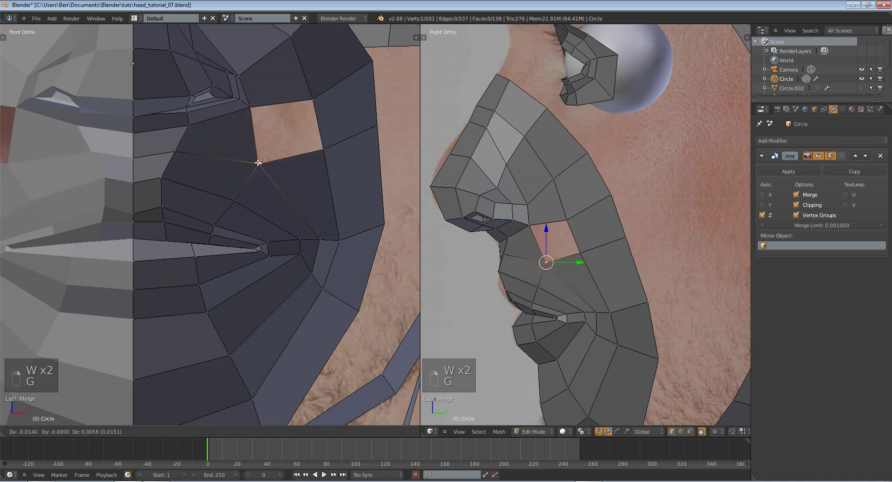
{"action": "left_click", "coordinate": [259, 163]}
Step: Fill the remaining four-sided hole beside the nose wing, and adjust its merged lower corner vertex in front view
{"action": "right_click", "coordinate": [258, 113], "text": "shift"}
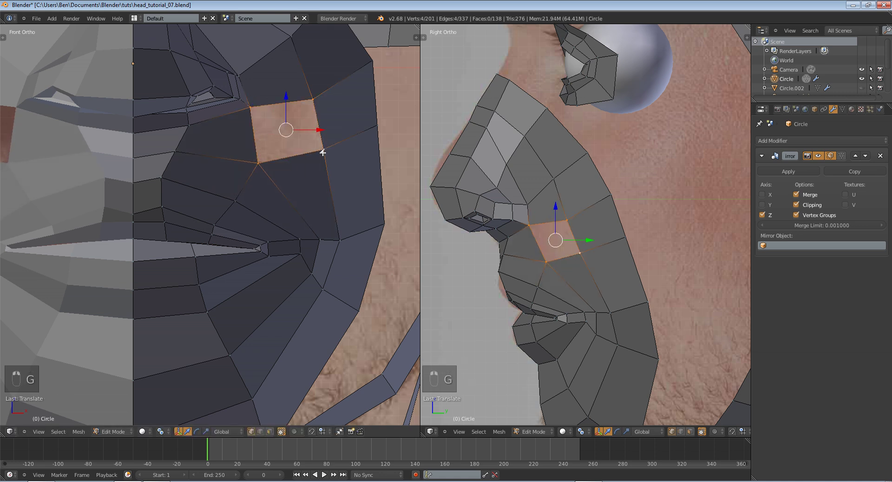
{"action": "key", "text": "f"}
{"action": "right_click", "coordinate": [259, 164]}
{"action": "key", "text": "g"}
{"action": "left_click", "coordinate": [267, 168]}
{"action": "scroll", "coordinate": [267, 169], "scroll_direction": "down", "scroll_amount": 2}
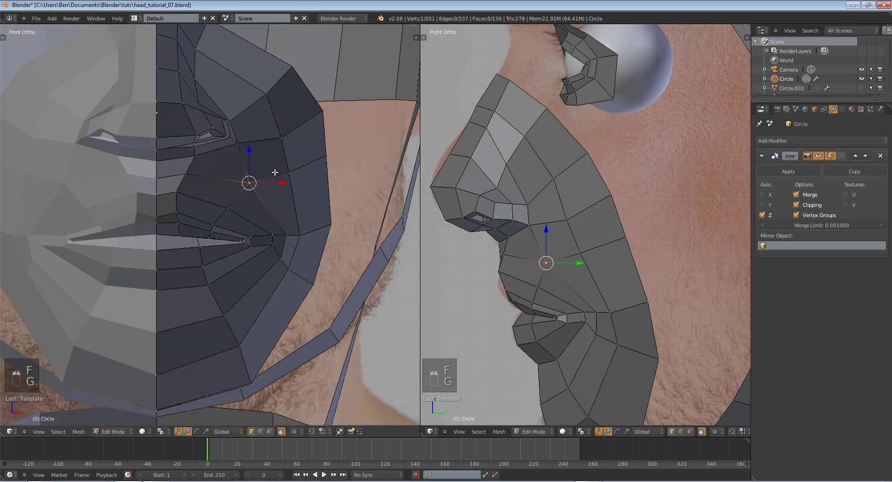
{"action": "scroll", "coordinate": [274, 172], "scroll_direction": "up", "scroll_amount": 3}
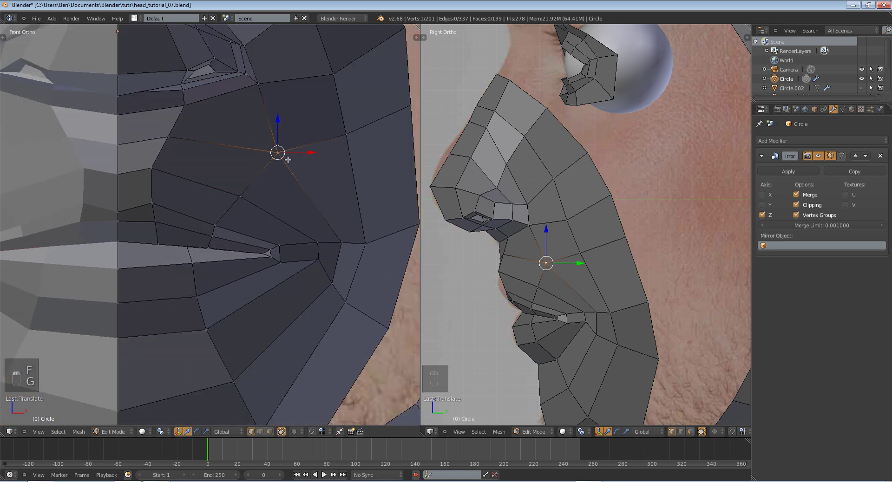
Step: Nudge the merged cheek vertex beside the upper lip and the adjacent outer cheek vertex in side view
{"action": "key", "text": "Tab"}
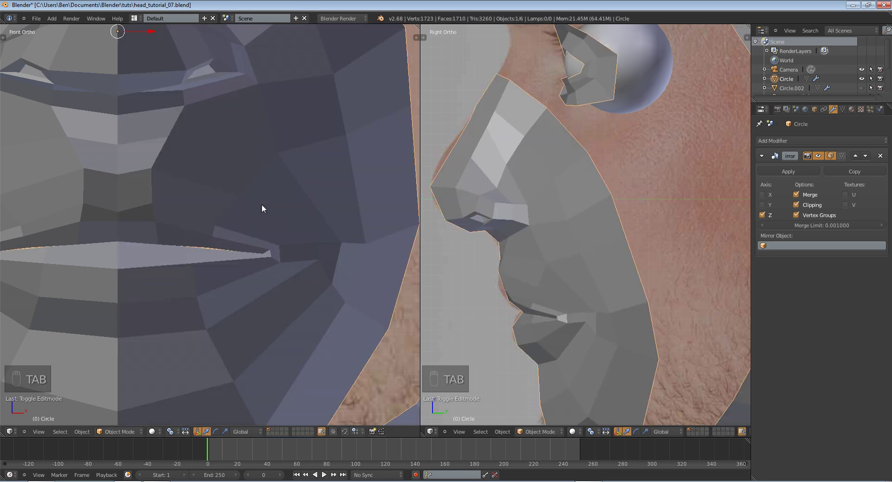
{"action": "scroll", "coordinate": [267, 204], "scroll_direction": "down", "scroll_amount": 4}
{"action": "scroll", "coordinate": [533, 217], "scroll_direction": "down", "scroll_amount": 3}
{"action": "key", "text": "Tab"}
{"action": "scroll", "coordinate": [524, 199], "scroll_direction": "up", "scroll_amount": 3}
{"action": "key", "text": "g"}
{"action": "key", "text": "g"}
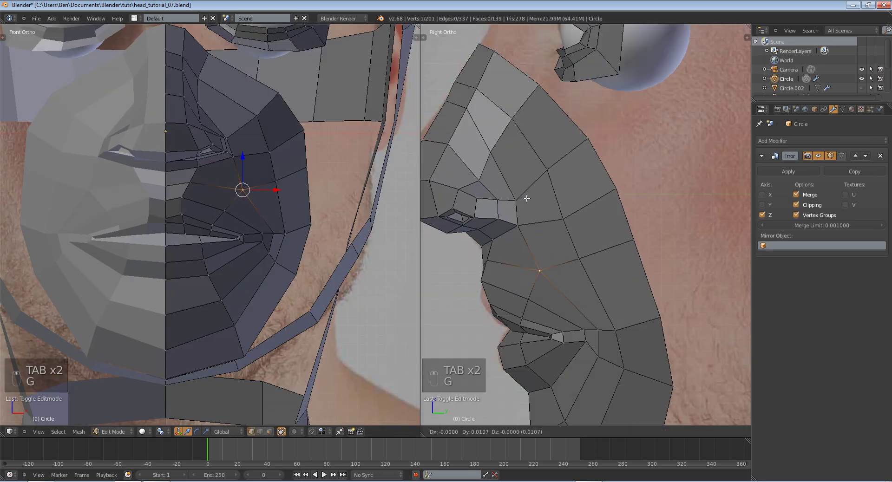
{"action": "left_click", "coordinate": [581, 272]}
Step: Shift the off-centre vertex above the upper lip slightly backward in side view
{"action": "key", "text": "z"}
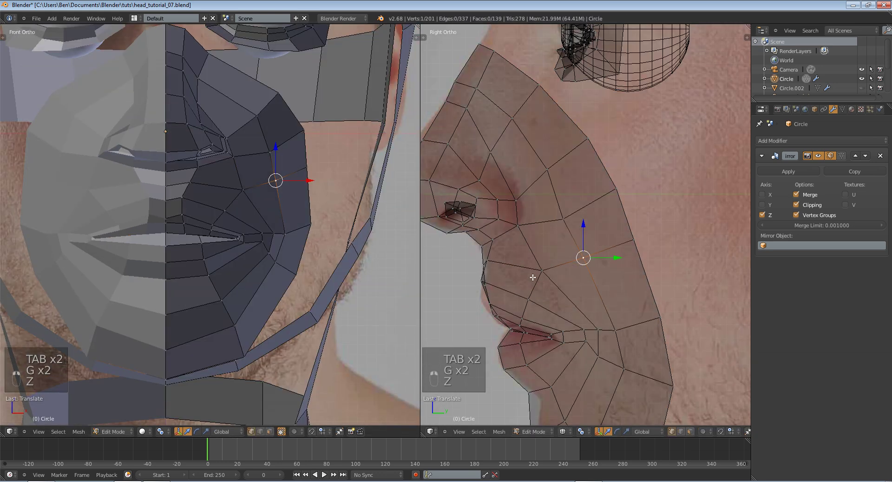
{"action": "key", "text": "z"}
{"action": "key", "text": "z"}
{"action": "right_click", "coordinate": [484, 281]}
{"action": "key", "text": "z"}
{"action": "key", "text": "g"}
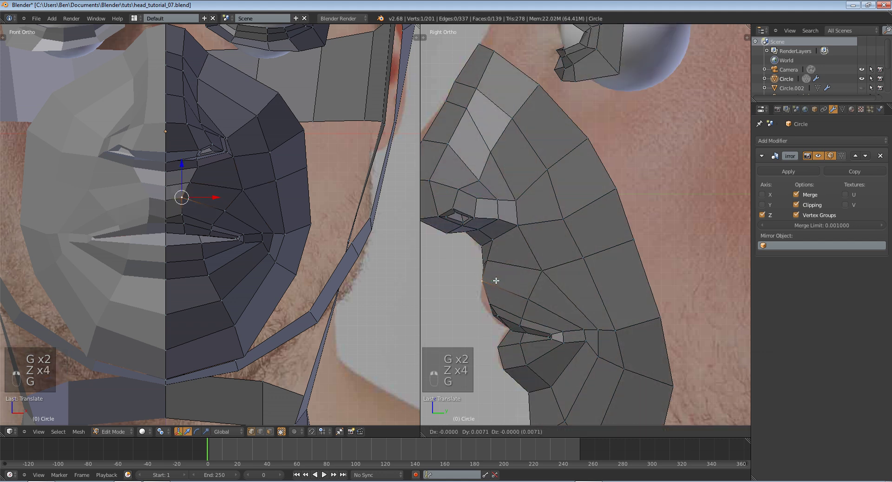
{"action": "left_click", "coordinate": [493, 280]}
Step: Shift the next vertex up, between the nose and upper lip, backward, and select the centre-line vertex above the lip
{"action": "key", "text": "z"}
{"action": "key", "text": "g"}
{"action": "left_click", "coordinate": [491, 282]}
{"action": "key", "text": "z"}
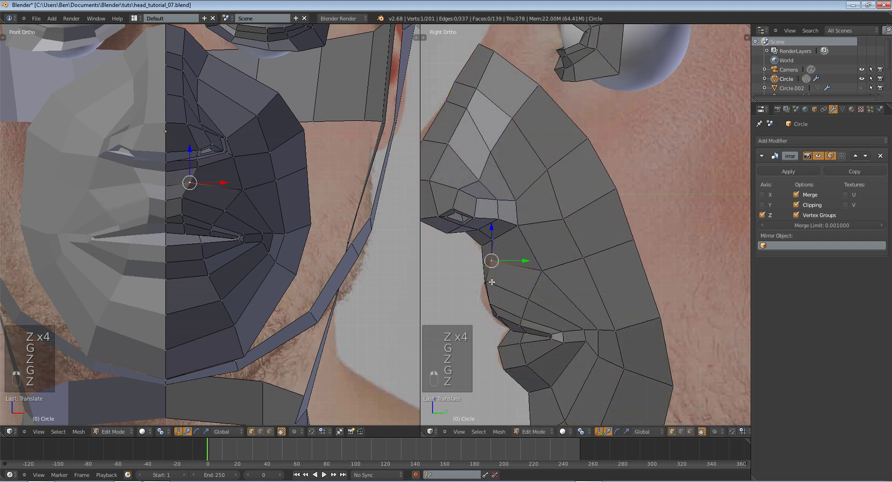
{"action": "right_click", "coordinate": [485, 285]}
{"action": "key", "text": "z"}
{"action": "key", "text": "z"}
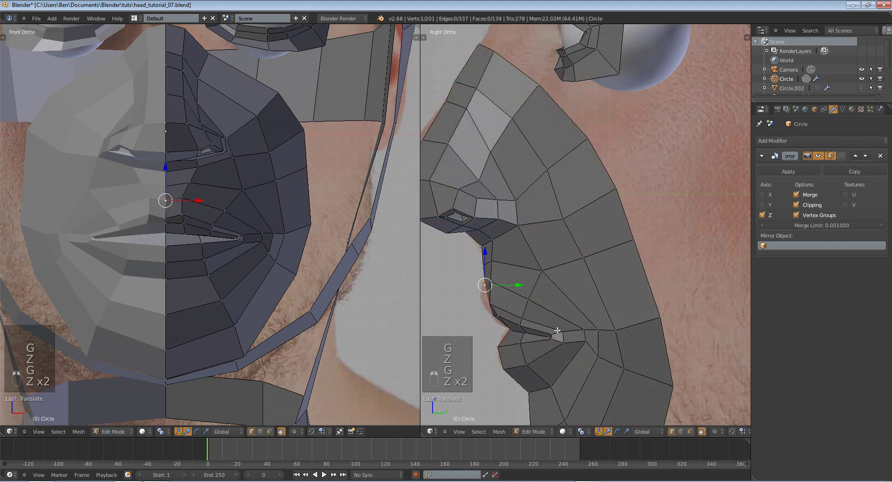
Step: Even out the two outer mouth-loop vertices behind the mouth corner in side view
{"action": "scroll", "coordinate": [557, 331], "scroll_direction": "up", "scroll_amount": 5}
{"action": "right_click", "coordinate": [622, 235]}
{"action": "key", "text": "g"}
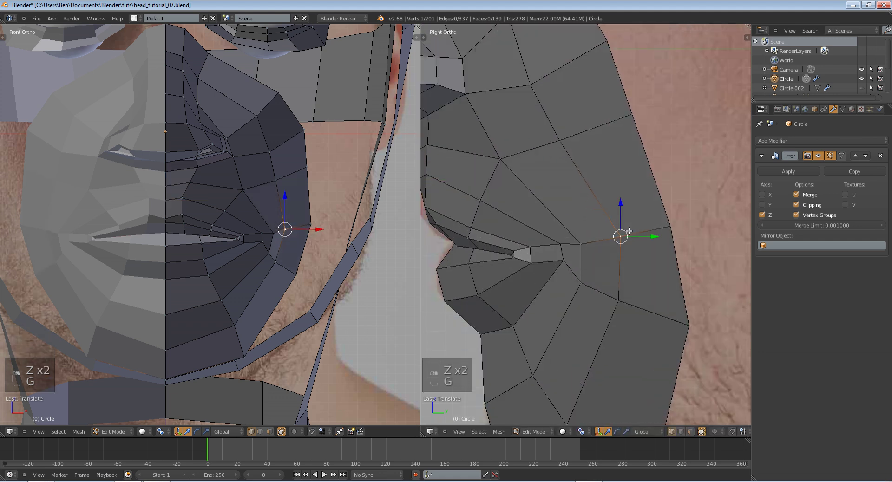
{"action": "right_click", "coordinate": [614, 306]}
{"action": "key", "text": "g"}
{"action": "left_click", "coordinate": [625, 297]}
Step: Move the two inner loop vertices behind the mouth corner slightly backward in side view
{"action": "right_click", "coordinate": [588, 285]}
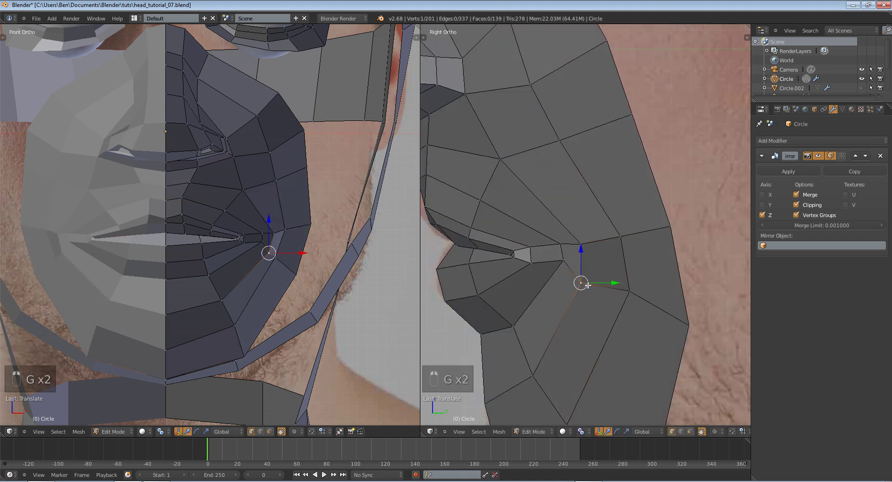
{"action": "right_click", "coordinate": [585, 251]}
{"action": "key", "text": "g"}
{"action": "left_click", "coordinate": [588, 250]}
{"action": "right_click", "coordinate": [587, 275]}
{"action": "key", "text": "g"}
{"action": "left_click", "coordinate": [591, 273]}
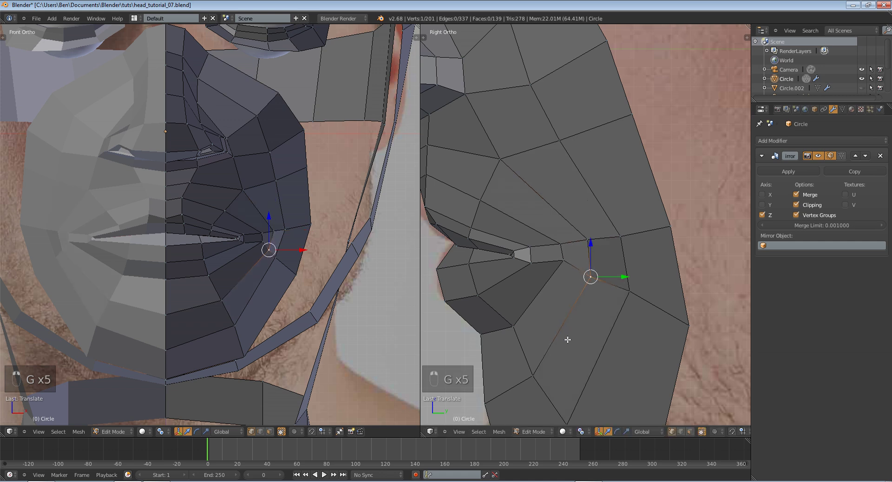
Step: Reposition the chin vertex below the lower lip in side view against the reference photo
{"action": "right_click", "coordinate": [546, 371]}
{"action": "key", "text": "g"}
{"action": "left_click", "coordinate": [553, 369]}
{"action": "middle_click_drag", "start_coordinate": [555, 367], "coordinate": [553, 276], "text": "shift"}
{"action": "key", "text": "z"}
{"action": "key", "text": "g"}
{"action": "left_click", "coordinate": [551, 277]}
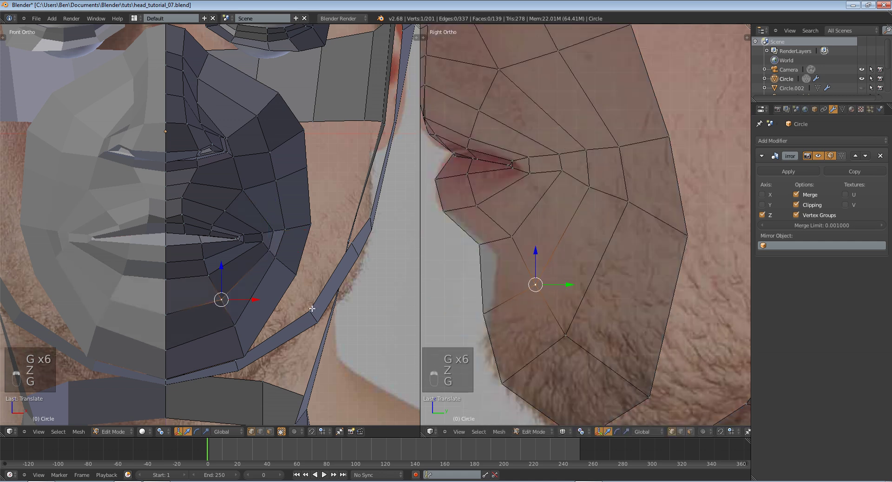
Step: Raise the outer and inner loop vertices just below the mouth corner in front view
{"action": "key", "text": "z"}
{"action": "key", "text": "z"}
{"action": "scroll", "coordinate": [295, 259], "scroll_direction": "up", "scroll_amount": 2}
{"action": "right_click", "coordinate": [307, 267]}
{"action": "key", "text": "g"}
{"action": "left_click", "coordinate": [306, 258]}
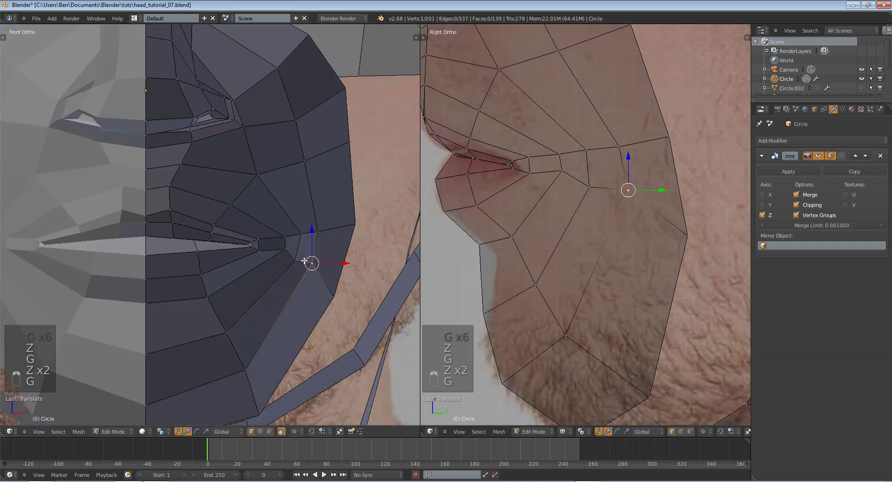
{"action": "right_click", "coordinate": [295, 261]}
{"action": "key", "text": "z"}
{"action": "key", "text": "z"}
{"action": "key", "text": "g"}
{"action": "left_click", "coordinate": [294, 255]}
Step: Nudge the three loop vertices around the mouth corner slightly outward in front view
{"action": "right_click", "coordinate": [313, 234]}
{"action": "key", "text": "g"}
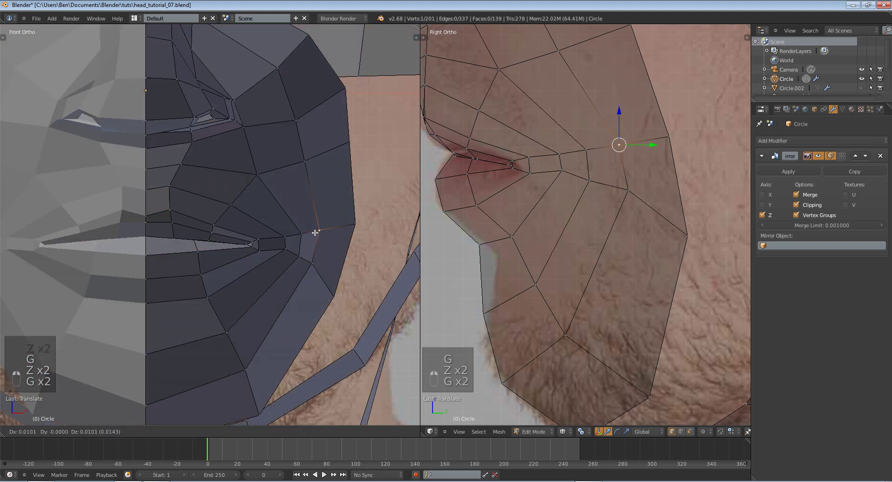
{"action": "left_click", "coordinate": [315, 232]}
{"action": "right_click", "coordinate": [313, 264]}
{"action": "key", "text": "g"}
{"action": "left_click", "coordinate": [315, 265]}
{"action": "right_click", "coordinate": [296, 256]}
{"action": "key", "text": "g"}
{"action": "left_click", "coordinate": [298, 256]}
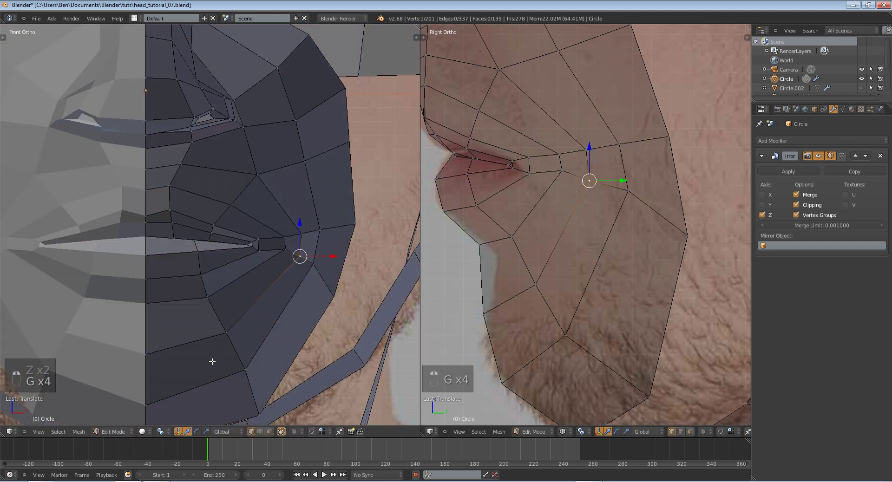
Step: Nudge the two chin vertices diagonally below the mouth corner outward in front view
{"action": "right_click", "coordinate": [221, 336]}
{"action": "key", "text": "g"}
{"action": "left_click", "coordinate": [225, 335]}
{"action": "right_click", "coordinate": [246, 373]}
{"action": "key", "text": "z"}
{"action": "key", "text": "g"}
{"action": "left_click", "coordinate": [250, 377]}
{"action": "key", "text": "z"}
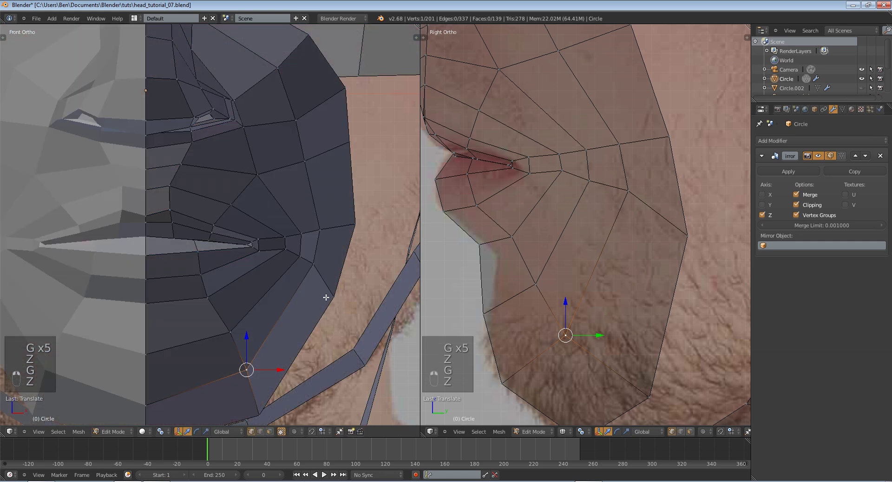
Step: Move the outer edge vertex below the mouth corner outward in front view and upward in side view
{"action": "right_click", "coordinate": [329, 296]}
{"action": "key", "text": "g"}
{"action": "left_click", "coordinate": [342, 289]}
{"action": "key", "text": "z"}
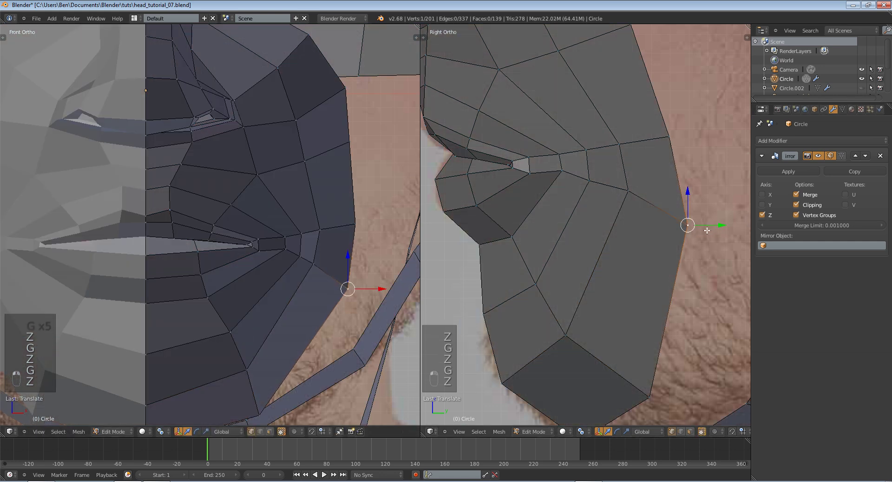
{"action": "key", "text": "g"}
{"action": "left_click", "coordinate": [711, 197]}
Step: Compare the outer cheek edge with the front photo and nudge the edge vertex below mouth-corner level
{"action": "right_click", "coordinate": [349, 226]}
{"action": "key", "text": "z"}
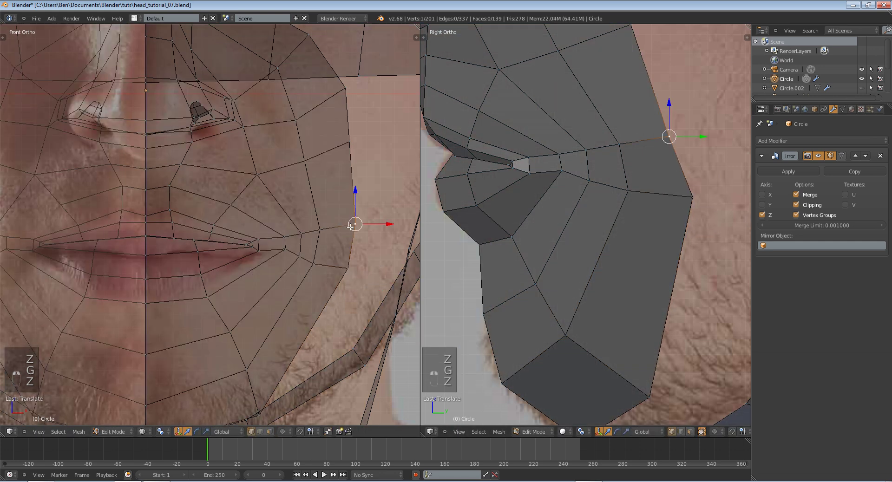
{"action": "key", "text": "z"}
{"action": "key", "text": "z"}
{"action": "key", "text": "z"}
{"action": "key", "text": "z"}
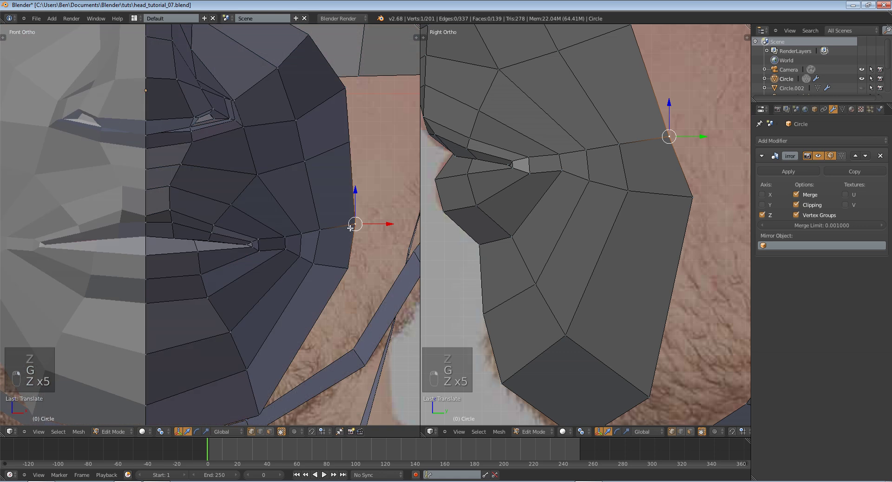
{"action": "left_click", "coordinate": [349, 269]}
{"action": "key", "text": "Tab"}
{"action": "scroll", "coordinate": [348, 271], "scroll_direction": "down", "scroll_amount": 6}
{"action": "key", "text": "Tab"}
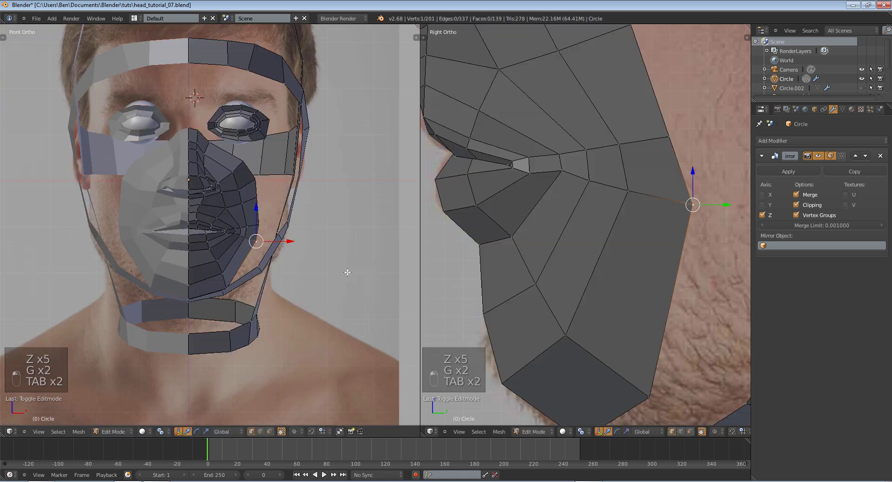
{"action": "scroll", "coordinate": [347, 272], "scroll_direction": "up", "scroll_amount": 4}
{"action": "key", "text": "Tab"}
{"action": "key", "text": "Tab"}
Step: Move the off-centre and centre-line vertices just under the nose backward in side view
{"action": "middle_click_drag", "start_coordinate": [593, 212], "coordinate": [624, 290], "text": "shift"}
{"action": "key", "text": "z"}
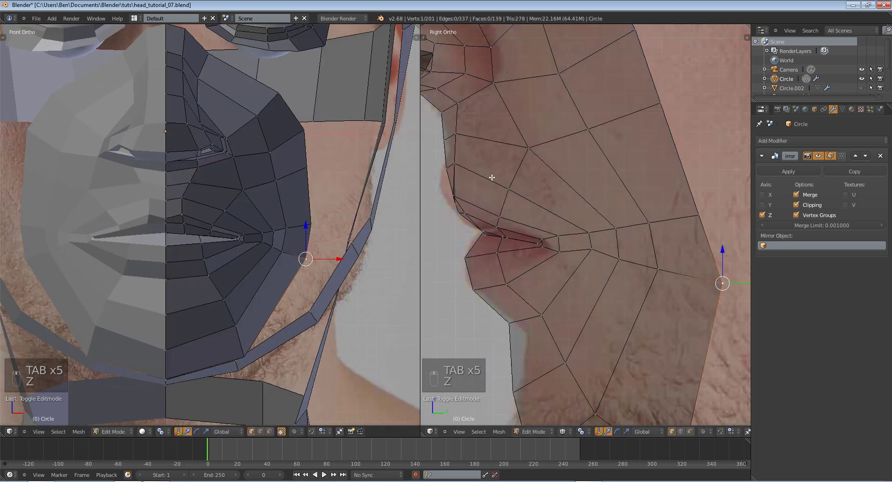
{"action": "right_click", "coordinate": [459, 135]}
{"action": "key", "text": "g"}
{"action": "left_click", "coordinate": [465, 135]}
{"action": "key", "text": "z"}
{"action": "right_click", "coordinate": [444, 134]}
{"action": "key", "text": "g"}
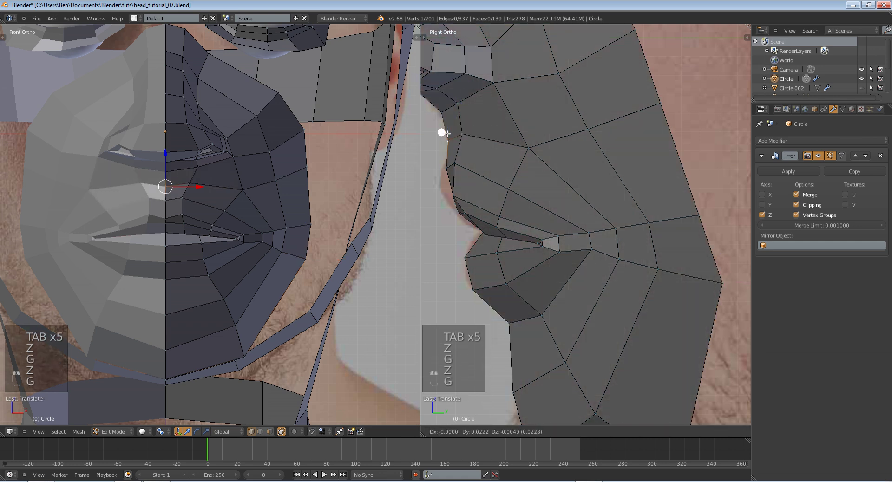
{"action": "left_click", "coordinate": [452, 135]}
Step: Fine-tune the merged cheek vertex beside the upper lip in side view
{"action": "right_click", "coordinate": [526, 149]}
{"action": "key", "text": "g"}
{"action": "left_click", "coordinate": [527, 149]}
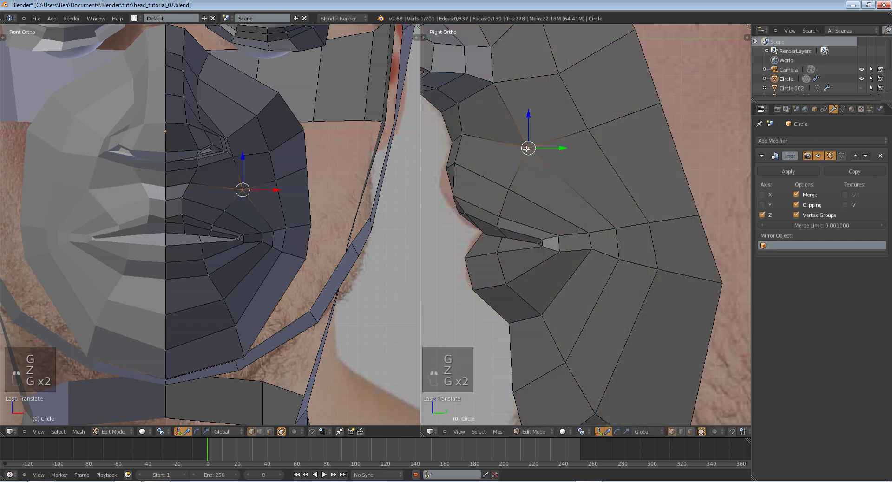
{"action": "key", "text": "g"}
{"action": "left_click", "coordinate": [530, 149]}
Step: Examine the whole face mesh in Object Mode from the front and at an angle
{"action": "key", "text": "Tab"}
{"action": "scroll", "coordinate": [583, 135], "scroll_direction": "down", "scroll_amount": 2}
{"action": "key", "text": "Tab"}
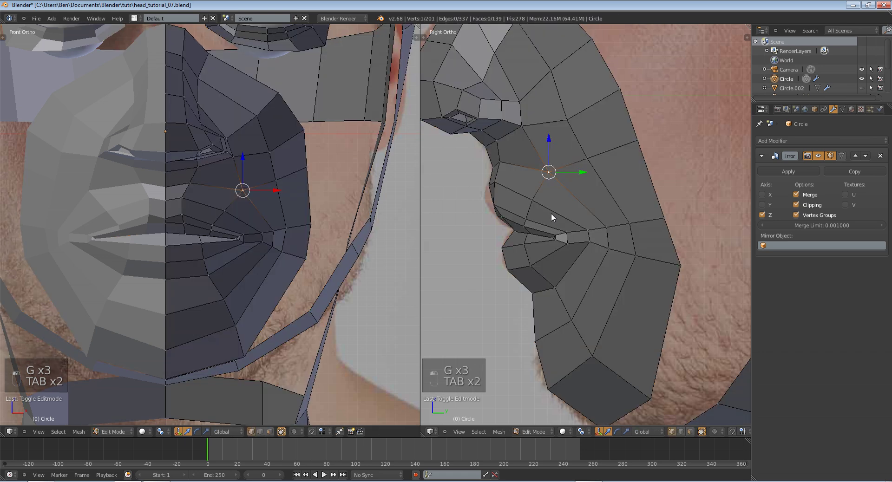
{"action": "key", "text": "Tab"}
{"action": "scroll", "coordinate": [322, 239], "scroll_direction": "down", "scroll_amount": 6}
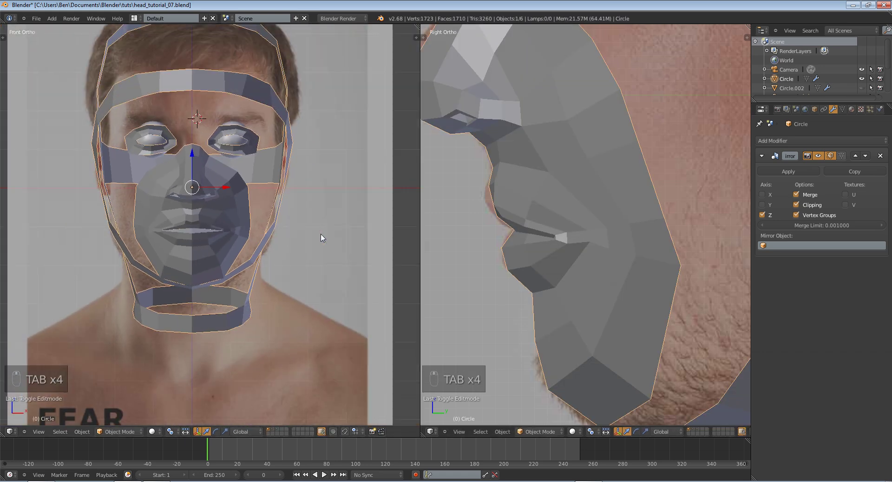
{"action": "middle_click_drag", "start_coordinate": [322, 238], "coordinate": [265, 244]}
{"action": "key", "text": "KP_1"}
{"action": "scroll", "coordinate": [265, 244], "scroll_direction": "up", "scroll_amount": 6}
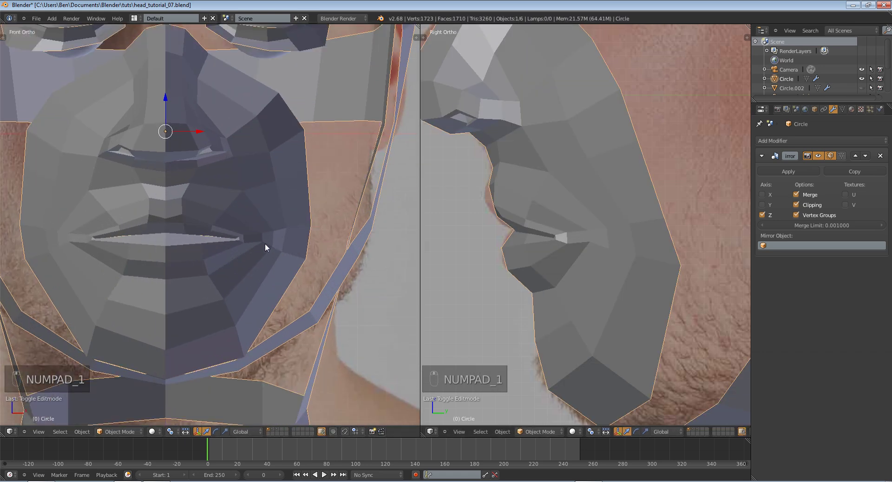
Step: Even out the outer cheek edge vertex above mouth level and its inner neighbour in side view
{"action": "key", "text": "Tab"}
{"action": "middle_click_drag", "start_coordinate": [537, 186], "coordinate": [619, 340], "text": "shift"}
{"action": "right_click", "coordinate": [678, 312]}
{"action": "right_click", "coordinate": [721, 294]}
{"action": "key", "text": "g"}
{"action": "left_click", "coordinate": [731, 290]}
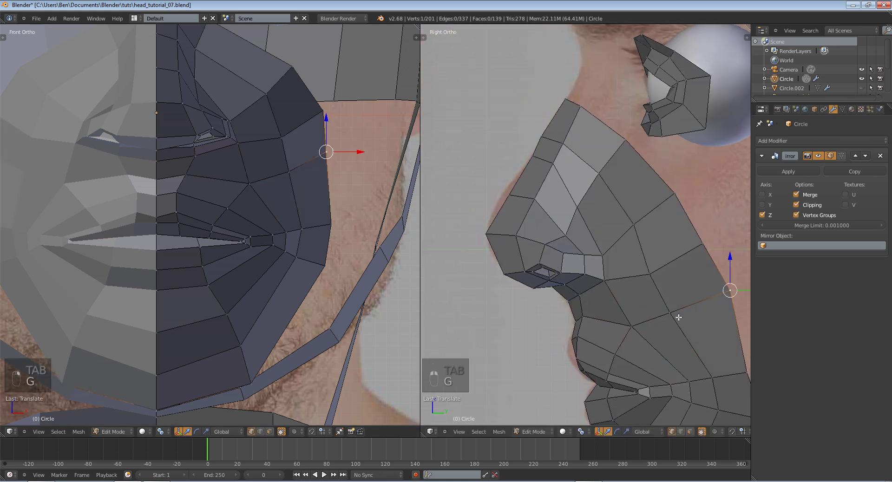
{"action": "right_click", "coordinate": [678, 314]}
{"action": "key", "text": "g"}
{"action": "left_click", "coordinate": [676, 317]}
Step: Adjust the outer and inner cheek vertices one row higher, level with the nostril, in side view
{"action": "key", "text": "g"}
{"action": "left_click", "coordinate": [694, 267]}
{"action": "right_click", "coordinate": [702, 248]}
{"action": "key", "text": "g"}
{"action": "left_click", "coordinate": [708, 248]}
{"action": "right_click", "coordinate": [649, 280]}
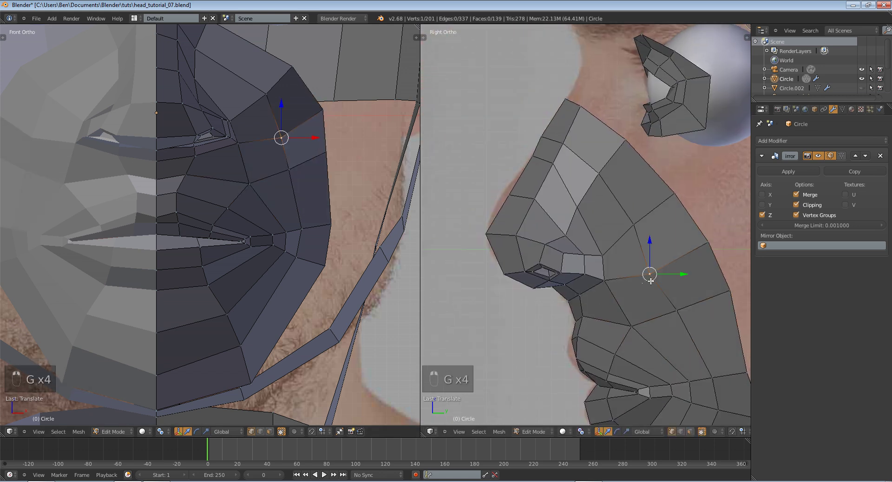
{"action": "key", "text": "g"}
{"action": "left_click", "coordinate": [653, 275]}
Step: Nudge the vertex behind the nose wing forward in side view and the one below it inward in front view
{"action": "right_click", "coordinate": [634, 234]}
{"action": "right_click", "coordinate": [607, 258]}
{"action": "key", "text": "g"}
{"action": "left_click", "coordinate": [604, 255]}
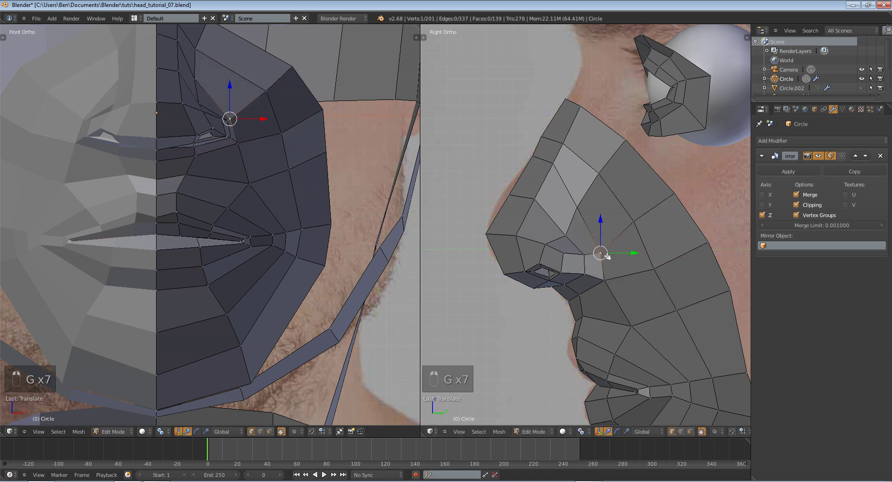
{"action": "right_click", "coordinate": [246, 146]}
{"action": "key", "text": "g"}
{"action": "left_click", "coordinate": [240, 146]}
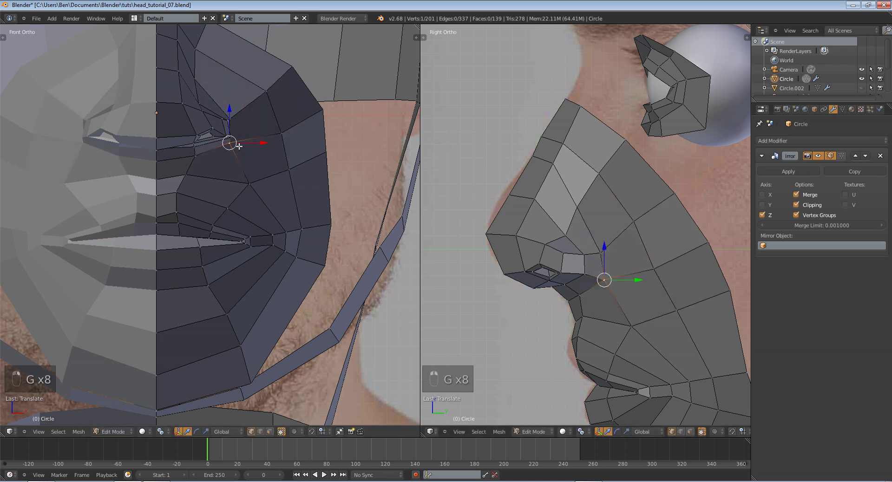
{"action": "key", "text": "g"}
{"action": "left_click", "coordinate": [237, 146]}
Step: Pull the two vertices behind the nose wing closer to the nose in side view
{"action": "key", "text": "g"}
{"action": "left_click", "coordinate": [591, 254]}
{"action": "key", "text": "g"}
{"action": "key", "text": "g"}
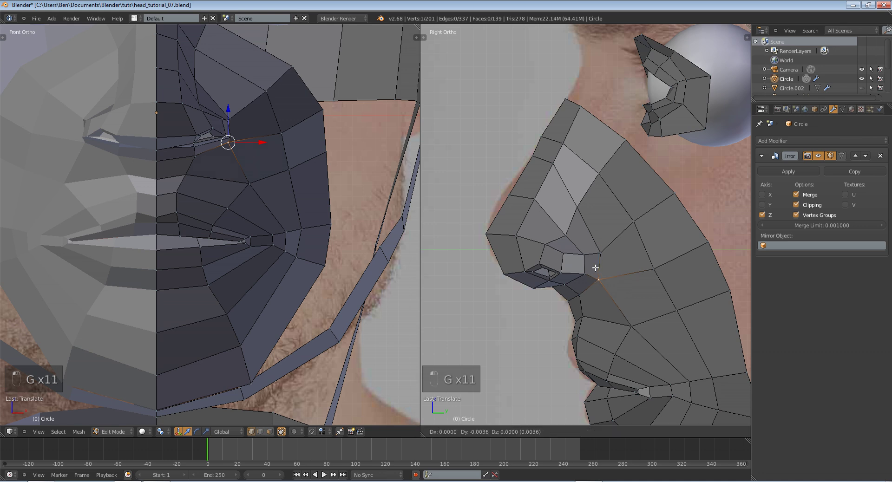
{"action": "left_click", "coordinate": [533, 254]}
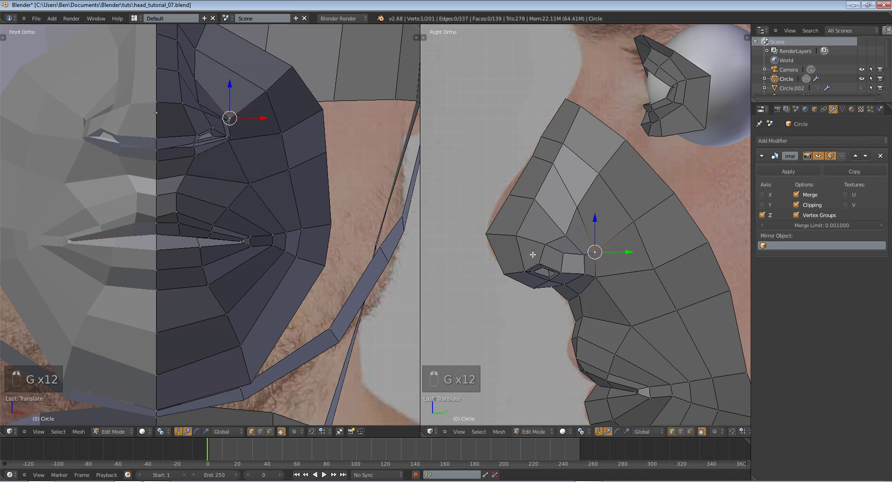
{"action": "key", "text": "g"}
{"action": "left_click", "coordinate": [569, 206]}
Step: Adjust the two vertices along the upper nose side and the inner cheek vertex below them in side view
{"action": "right_click", "coordinate": [602, 168]}
{"action": "key", "text": "g"}
{"action": "left_click", "coordinate": [599, 166]}
{"action": "right_click", "coordinate": [617, 146]}
{"action": "key", "text": "g"}
{"action": "left_click", "coordinate": [612, 144]}
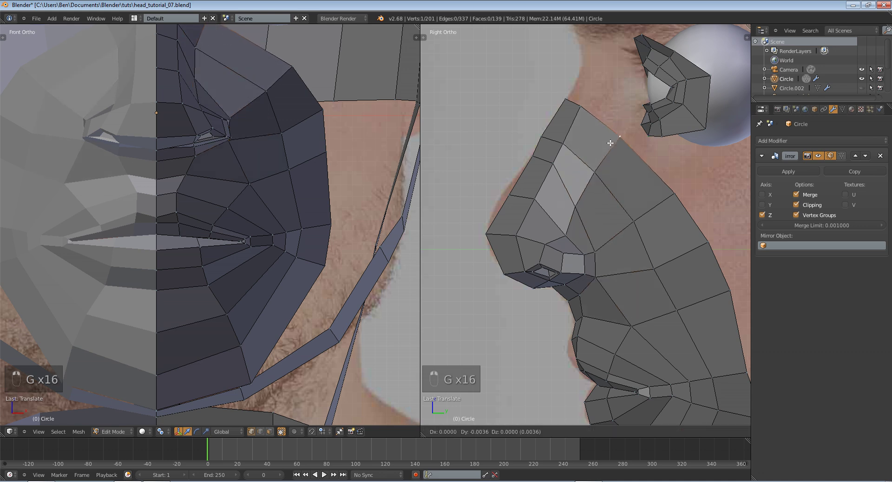
{"action": "left_click", "coordinate": [608, 146]}
{"action": "key", "text": "g"}
{"action": "left_click", "coordinate": [636, 215]}
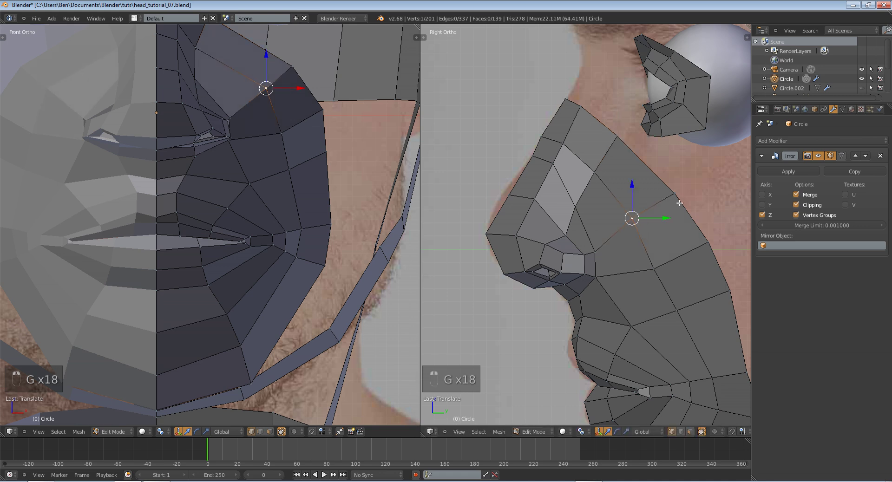
Step: Nudge the cheek's outer edge vertex below the eye slightly forward in side view
{"action": "right_click", "coordinate": [678, 199]}
{"action": "key", "text": "g"}
{"action": "left_click", "coordinate": [673, 195]}
Step: Examine the shape of the nose, mouth and cheeks from an angle, then against the front and side reference images
{"action": "scroll", "coordinate": [668, 261], "scroll_direction": "down", "scroll_amount": 4}
{"action": "key", "text": "Tab"}
{"action": "scroll", "coordinate": [599, 284], "scroll_direction": "down", "scroll_amount": 3}
{"action": "middle_click_drag", "start_coordinate": [593, 285], "coordinate": [518, 287]}
{"action": "key", "text": "a"}
{"action": "key", "text": "a"}
{"action": "scroll", "coordinate": [635, 286], "scroll_direction": "up", "scroll_amount": 3}
{"action": "middle_click_drag", "start_coordinate": [333, 251], "coordinate": [294, 264]}
{"action": "scroll", "coordinate": [294, 264], "scroll_direction": "down", "scroll_amount": 5}
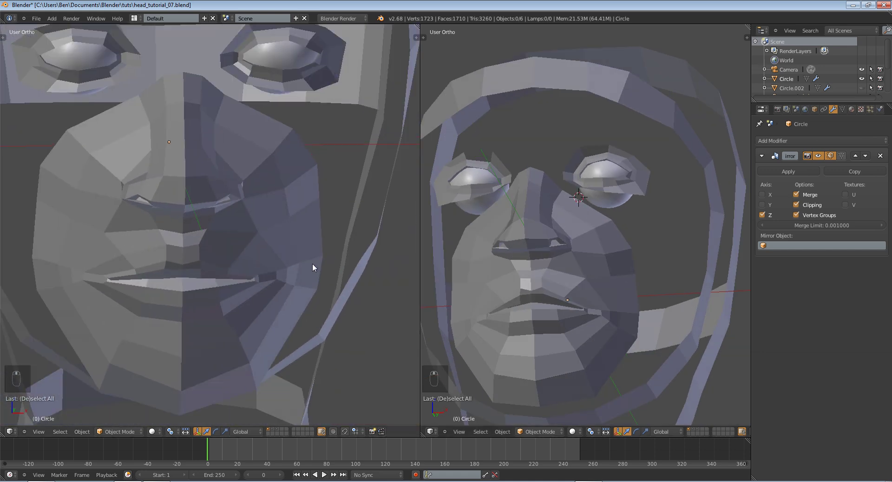
{"action": "key", "text": "KP_1"}
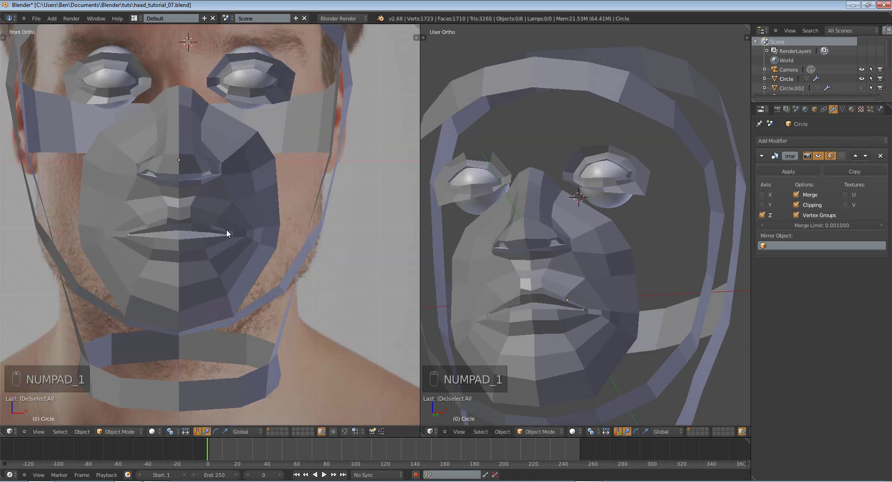
{"action": "key", "text": "KP_3"}
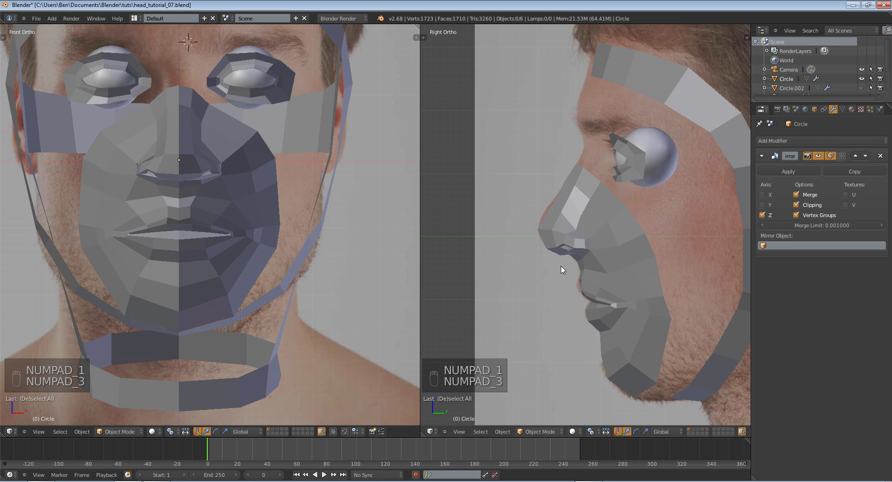
Step: Select the two front nostril vertices in side view and adjust their position in side and front view
{"action": "scroll", "coordinate": [563, 269], "scroll_direction": "up", "scroll_amount": 3}
{"action": "key", "text": "Tab"}
{"action": "key", "text": "a"}
{"action": "key", "text": "a"}
{"action": "key", "text": "b"}
{"action": "left_click_drag", "start_coordinate": [538, 254], "coordinate": [557, 263]}
{"action": "key", "text": "g"}
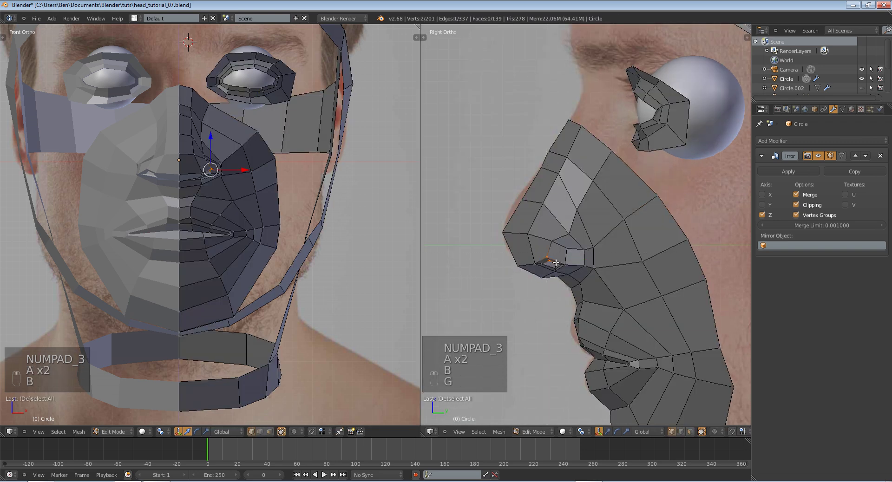
{"action": "left_click", "coordinate": [555, 263]}
{"action": "key", "text": "g"}
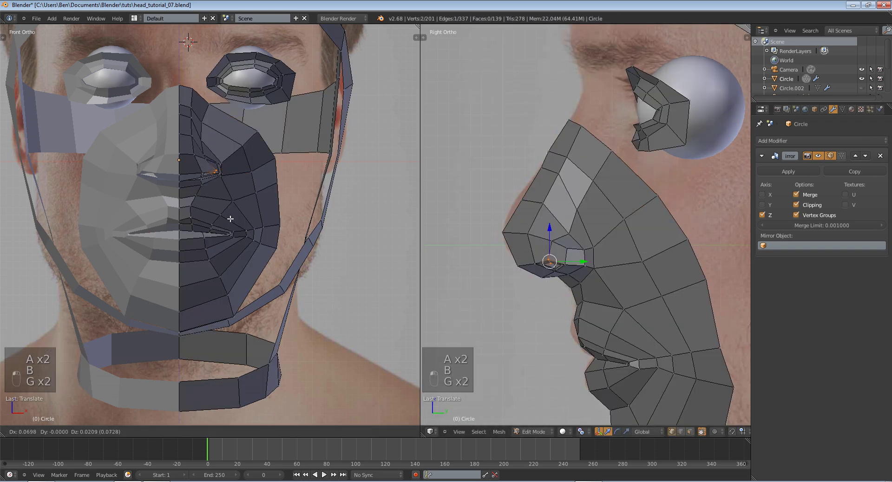
{"action": "key", "text": "Tab"}
{"action": "key", "text": "Tab"}
{"action": "key", "text": "g"}
{"action": "key", "text": "Tab"}
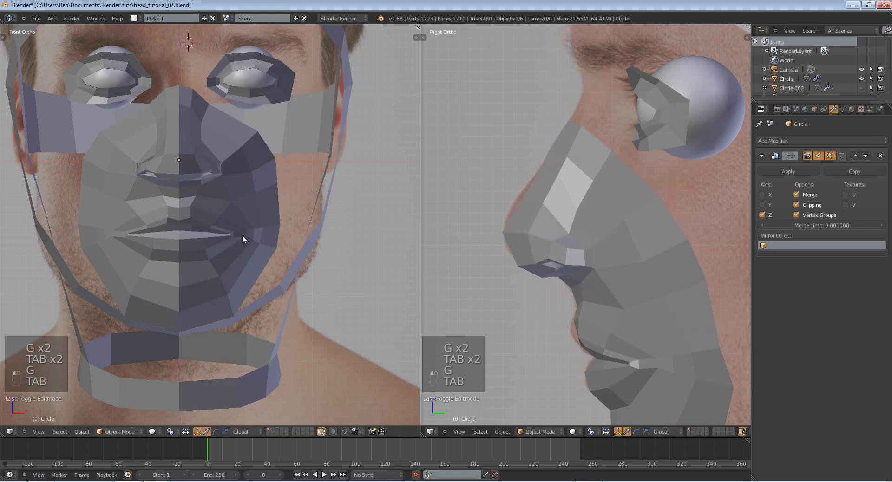
Step: Save the file, overwriting the existing version
{"action": "scroll", "coordinate": [242, 236], "scroll_direction": "down", "scroll_amount": 2}
{"action": "key", "text": "ctrl+s"}
{"action": "left_click", "coordinate": [241, 235]}
Step: Extrude the outer edge at the eye ring's inner corner and pull it forward to the nose bridge in side view
{"action": "key", "text": "Tab"}
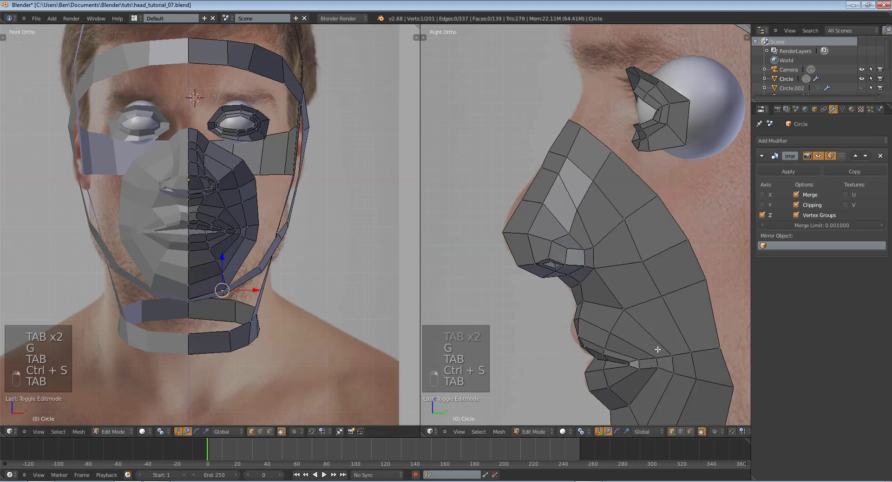
{"action": "middle_click_drag", "start_coordinate": [658, 350], "coordinate": [620, 266], "text": "shift"}
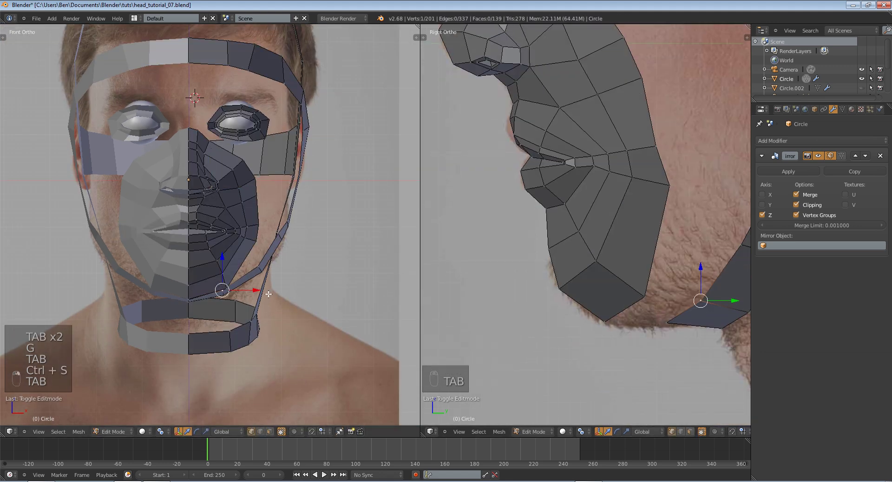
{"action": "key", "text": "Tab"}
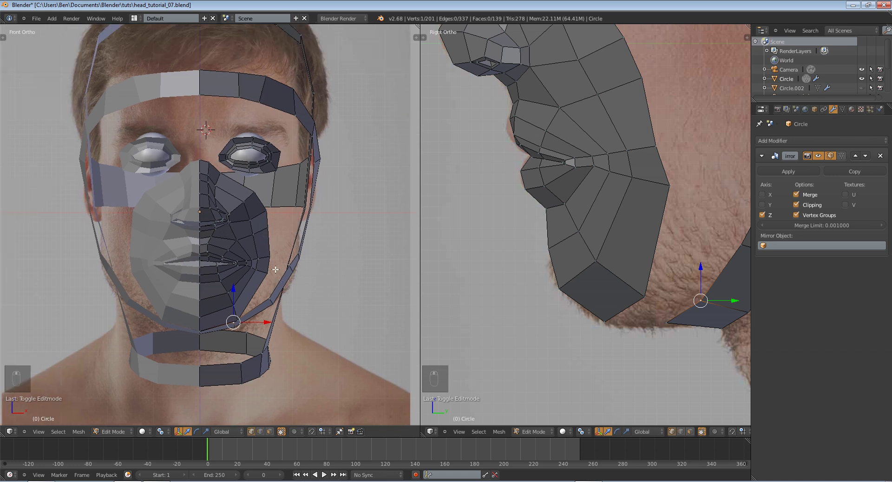
{"action": "scroll", "coordinate": [288, 292], "scroll_direction": "up", "scroll_amount": 6}
{"action": "scroll", "coordinate": [333, 260], "scroll_direction": "up", "scroll_amount": 1}
{"action": "key", "text": "Tab"}
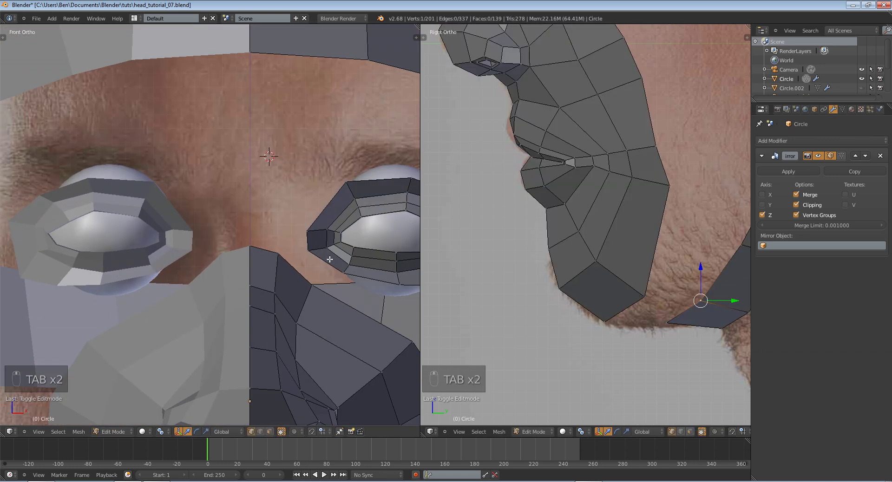
{"action": "scroll", "coordinate": [571, 169], "scroll_direction": "up", "scroll_amount": 2}
{"action": "scroll", "coordinate": [571, 169], "scroll_direction": "down", "scroll_amount": 2}
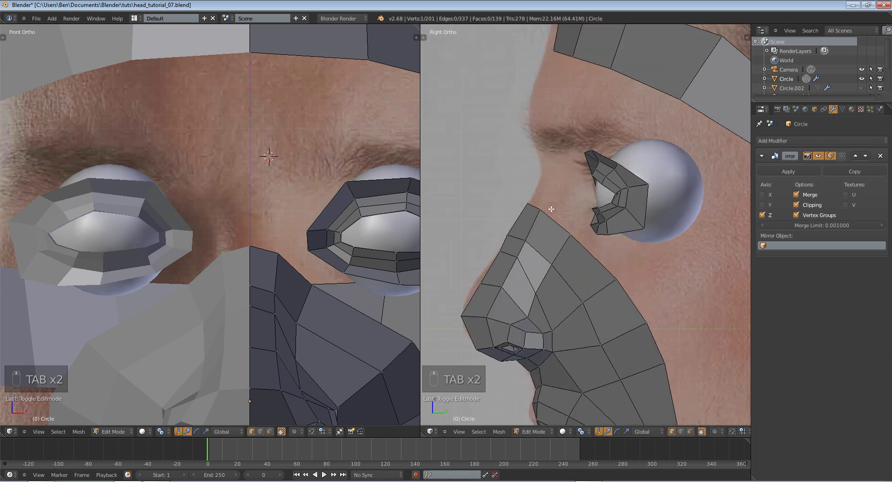
{"action": "scroll", "coordinate": [298, 186], "scroll_direction": "up", "scroll_amount": 1}
{"action": "right_click", "coordinate": [347, 243], "text": "shift"}
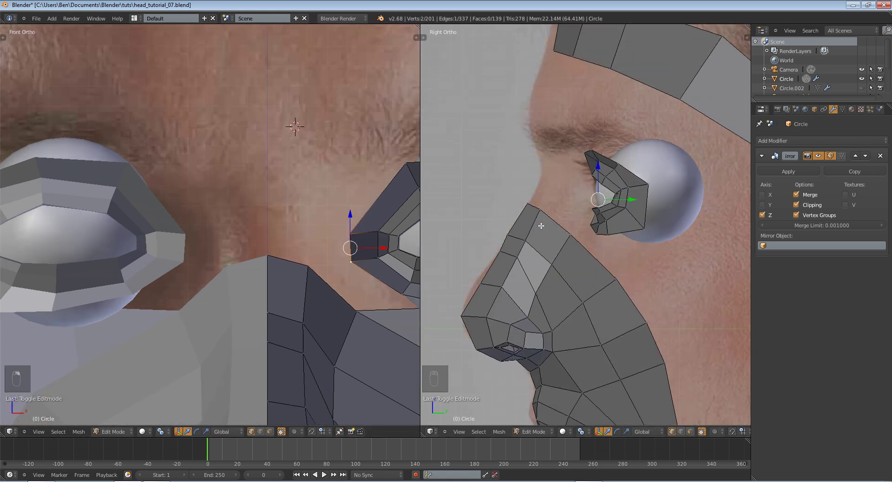
{"action": "key", "text": "e"}
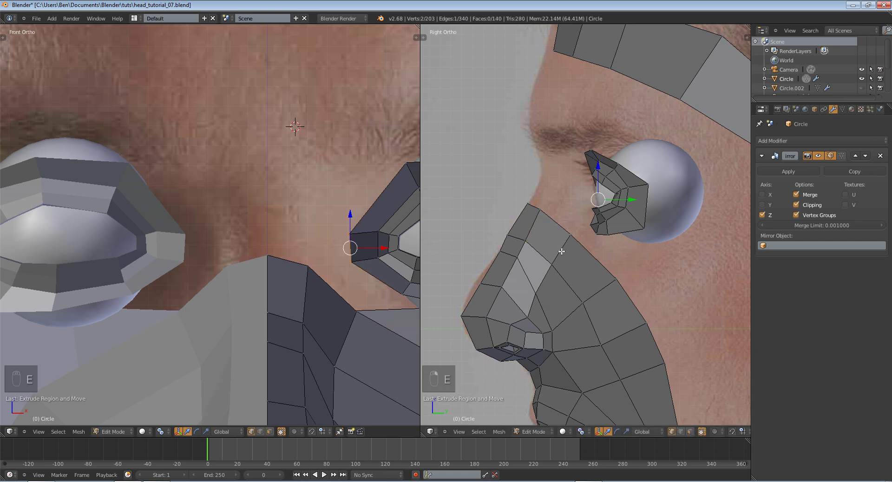
{"action": "key", "text": "g"}
{"action": "left_click", "coordinate": [648, 225]}
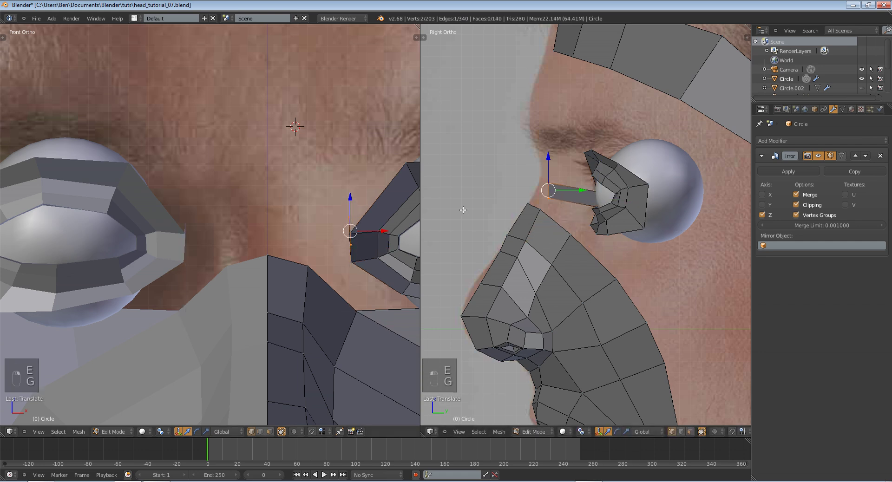
Step: Move the extruded edge onto the mirror centre line in front view and tilt it to follow the nose bridge profile in side view
{"action": "key", "text": "g"}
{"action": "left_click", "coordinate": [311, 201]}
{"action": "key", "text": "g"}
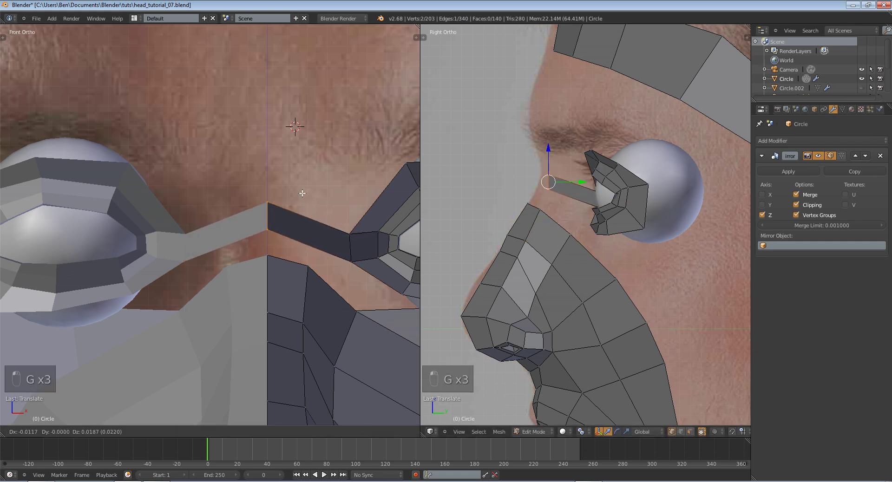
{"action": "left_click", "coordinate": [302, 193]}
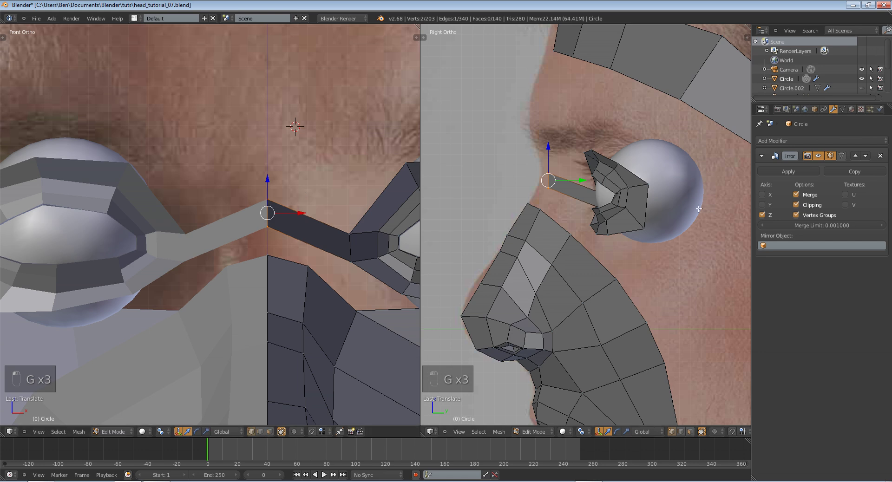
{"action": "key", "text": "r"}
{"action": "key", "text": "g"}
{"action": "left_click", "coordinate": [608, 167]}
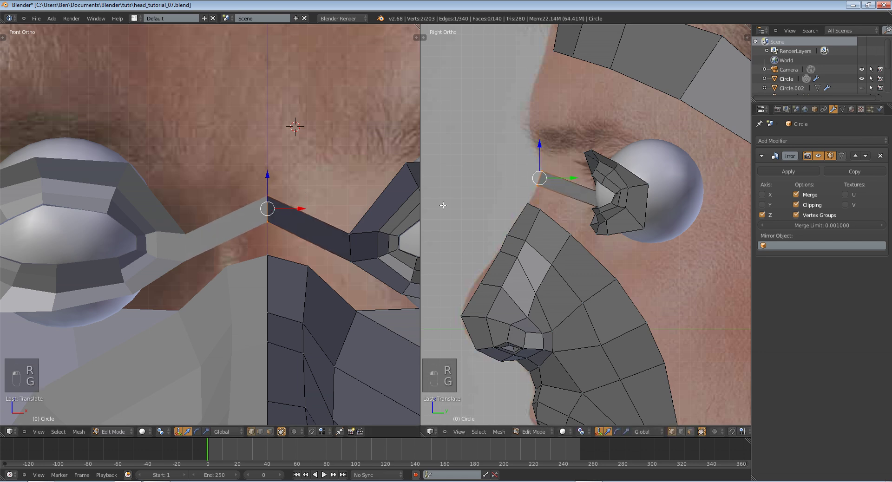
{"action": "left_click_drag", "start_coordinate": [419, 225], "coordinate": [354, 224]}
{"action": "scroll", "coordinate": [528, 198], "scroll_direction": "up", "scroll_amount": 4}
{"action": "key", "text": "g"}
{"action": "left_click", "coordinate": [579, 195]}
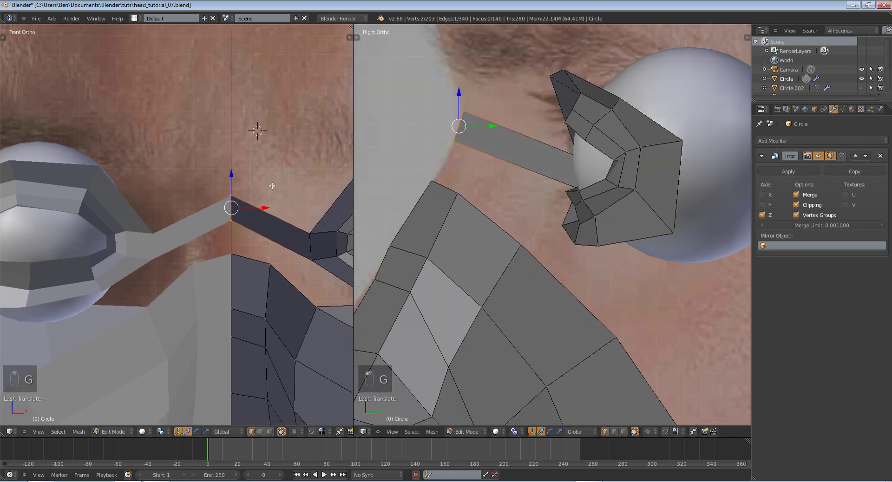
Step: Add an edge loop across the middle of the strip between the eye corner and the nose bridge
{"action": "key", "text": "z"}
{"action": "key", "text": "z"}
{"action": "key", "text": "z"}
{"action": "key", "text": "ctrl+r"}
{"action": "left_click", "coordinate": [278, 213]}
{"action": "right_click", "coordinate": [277, 212]}
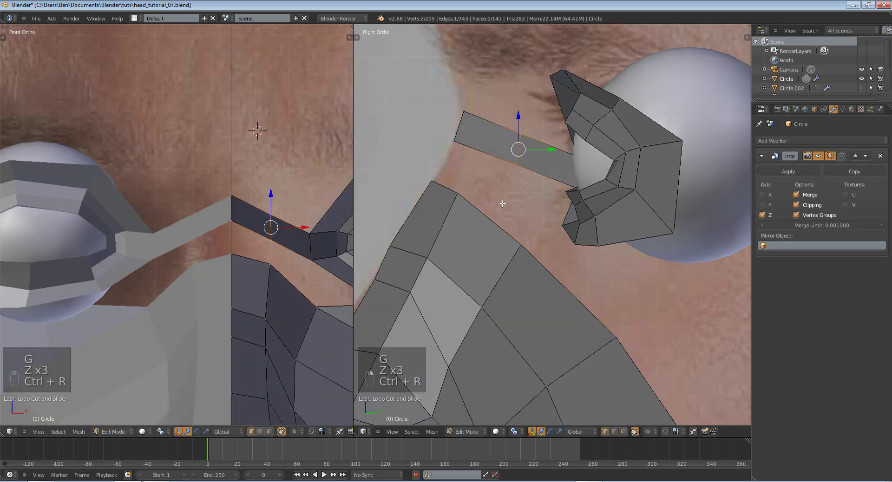
Step: Move the new middle edge up and forward and rotate it slightly to round out the nose bridge strip
{"action": "key", "text": "g"}
{"action": "left_click", "coordinate": [507, 188]}
{"action": "key", "text": "g"}
{"action": "left_click", "coordinate": [629, 194]}
{"action": "key", "text": "r"}
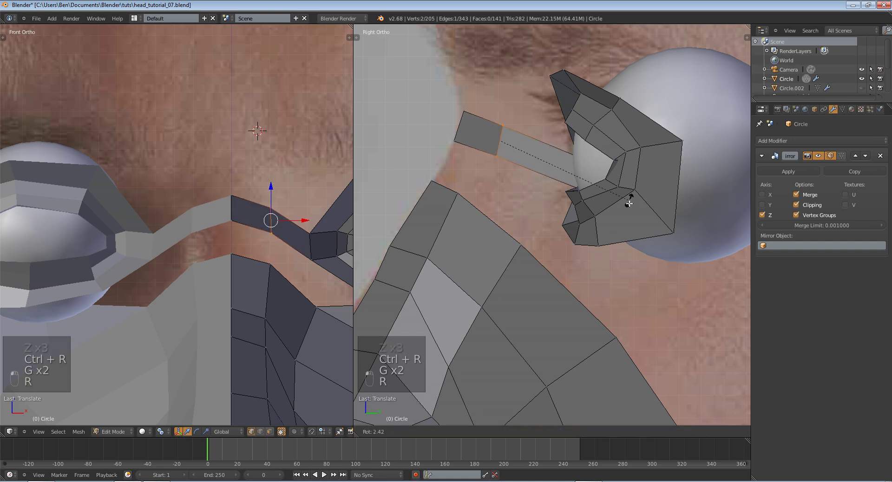
{"action": "left_click", "coordinate": [620, 208]}
{"action": "key", "text": "z"}
{"action": "key", "text": "g"}
{"action": "right_click", "coordinate": [619, 219]}
Step: Examine the mirrored nose bridge strip in wireframe and solid shading, from an angle and from the front
{"action": "key", "text": "Tab"}
{"action": "key", "text": "z"}
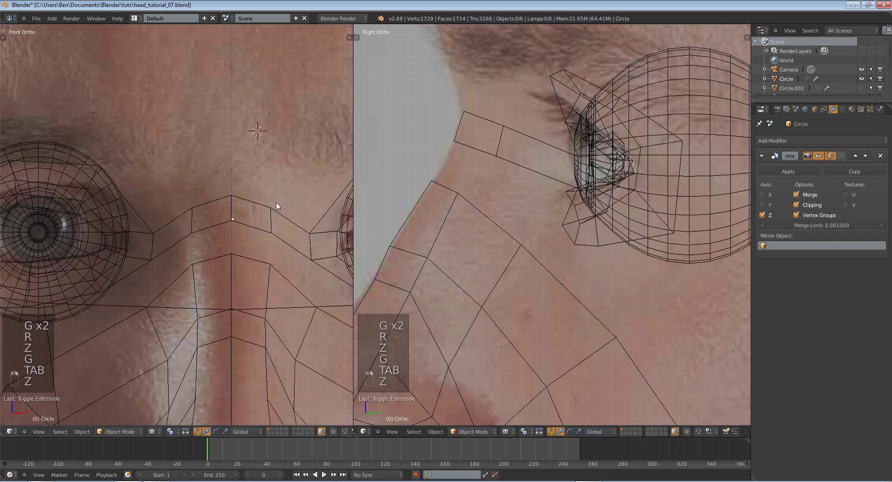
{"action": "scroll", "coordinate": [277, 202], "scroll_direction": "down", "scroll_amount": 2}
{"action": "key", "text": "z"}
{"action": "middle_click_drag", "start_coordinate": [298, 190], "coordinate": [265, 221]}
{"action": "scroll", "coordinate": [284, 206], "scroll_direction": "down", "scroll_amount": 4}
{"action": "scroll", "coordinate": [265, 221], "scroll_direction": "down", "scroll_amount": 1}
{"action": "key", "text": "KP_1"}
{"action": "key", "text": "KP_1"}
{"action": "key", "text": "z"}
{"action": "key", "text": "Tab"}
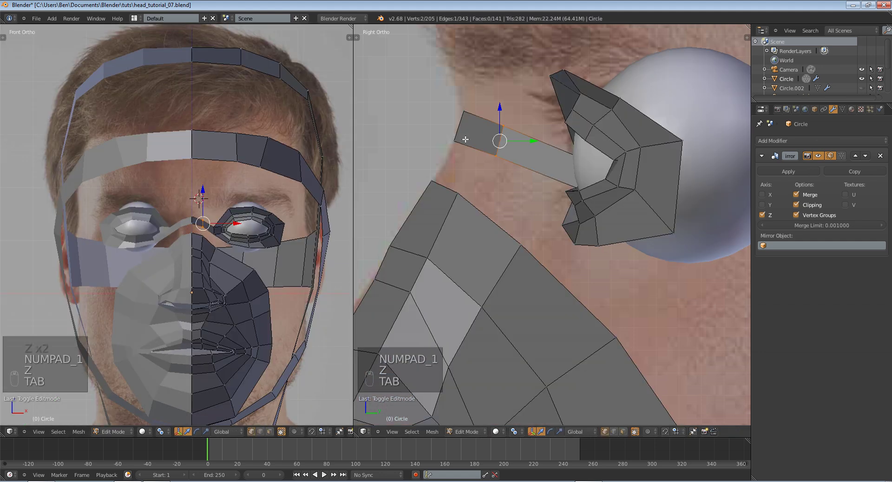
Step: Nudge the strip's vertices in side view and fill the gap between the bridge strip and the top of the nose with a face
{"action": "key", "text": "g"}
{"action": "left_click", "coordinate": [479, 172]}
{"action": "right_click", "coordinate": [459, 195]}
{"action": "right_click", "coordinate": [433, 182], "text": "shift"}
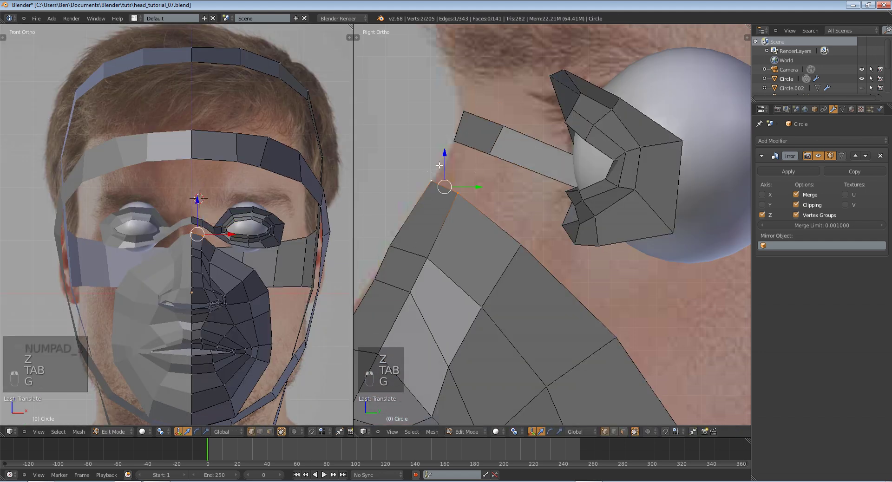
{"action": "right_click", "coordinate": [455, 142], "text": "shift"}
{"action": "right_click", "coordinate": [493, 152], "text": "shift"}
{"action": "key", "text": "f"}
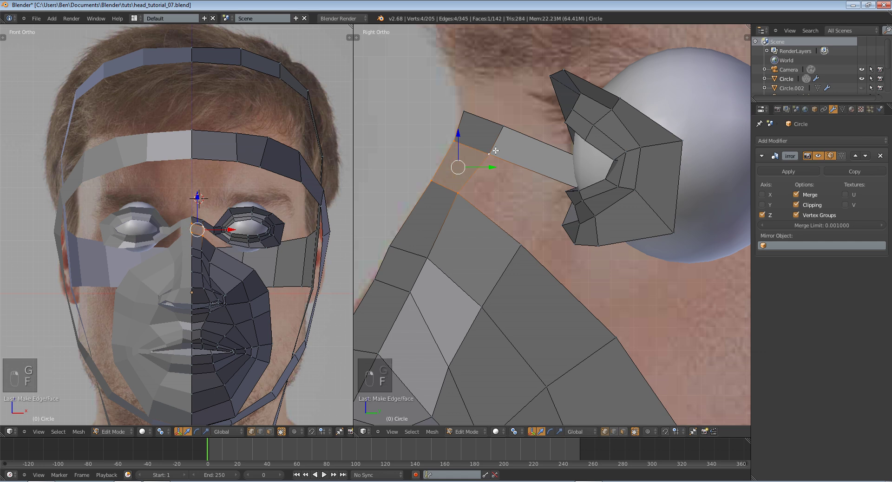
Step: Fill a face between the bridge strip, the upper nose side, the cheek's top vertex and the eye's inner corner
{"action": "right_click", "coordinate": [525, 240]}
{"action": "key", "text": "z"}
{"action": "right_click", "coordinate": [575, 187], "text": "shift"}
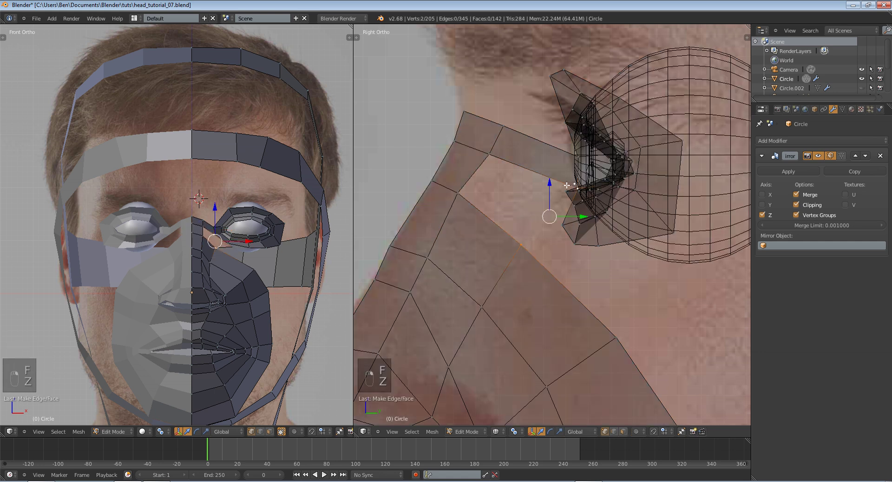
{"action": "right_click", "coordinate": [490, 154], "text": "shift"}
{"action": "right_click", "coordinate": [453, 195], "text": "shift"}
{"action": "key", "text": "z"}
{"action": "key", "text": "f"}
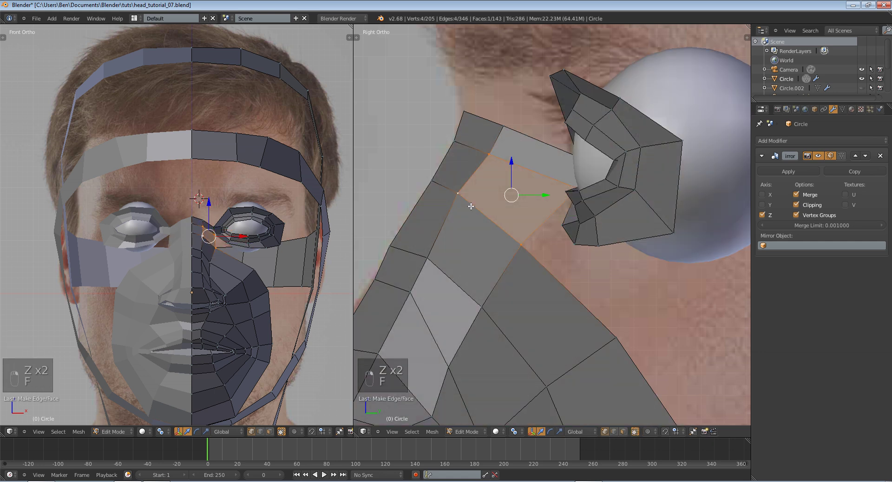
Step: Move the cheek's top vertex and the upper nose side vertex slightly back in side view
{"action": "key", "text": "Tab"}
{"action": "scroll", "coordinate": [294, 246], "scroll_direction": "up", "scroll_amount": 7}
{"action": "key", "text": "Tab"}
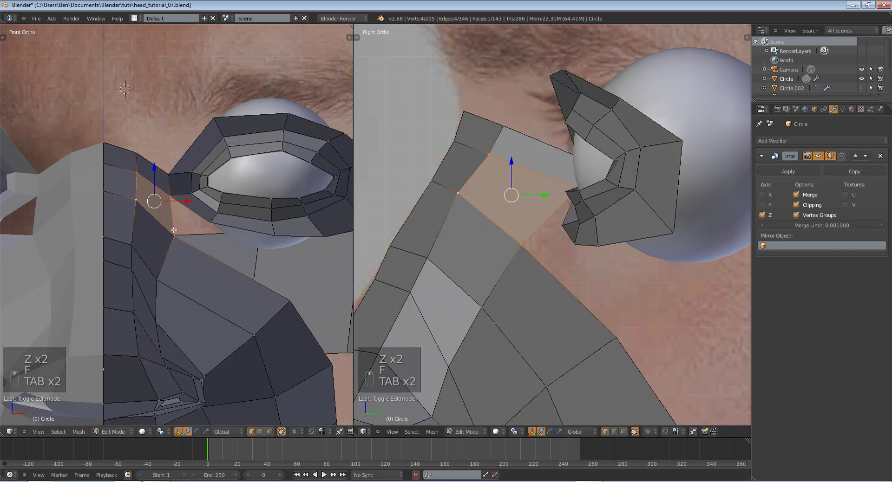
{"action": "right_click", "coordinate": [521, 244]}
{"action": "key", "text": "z"}
{"action": "key", "text": "g"}
{"action": "left_click", "coordinate": [563, 240]}
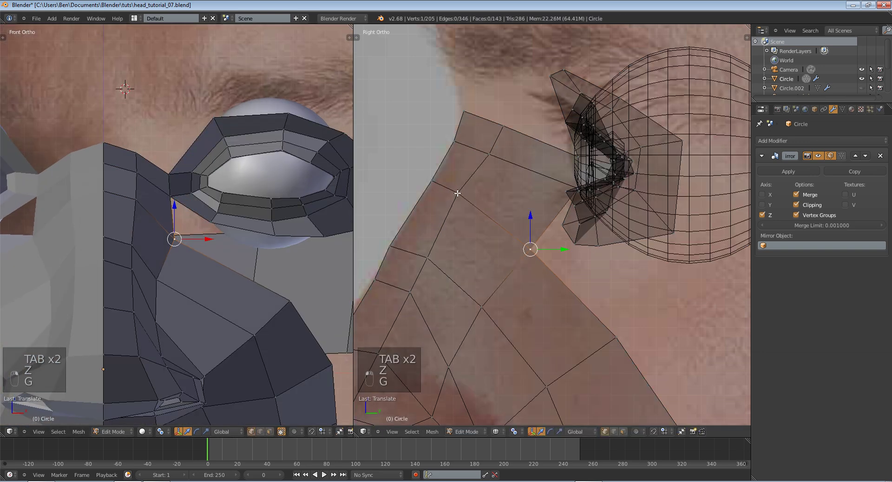
{"action": "right_click", "coordinate": [457, 194]}
{"action": "key", "text": "g"}
{"action": "left_click", "coordinate": [467, 194]}
{"action": "key", "text": "z"}
{"action": "key", "text": "Tab"}
Step: Shift the upper nose side vertex down and forward and the one below it slightly back in side view
{"action": "scroll", "coordinate": [161, 186], "scroll_direction": "down", "scroll_amount": 3}
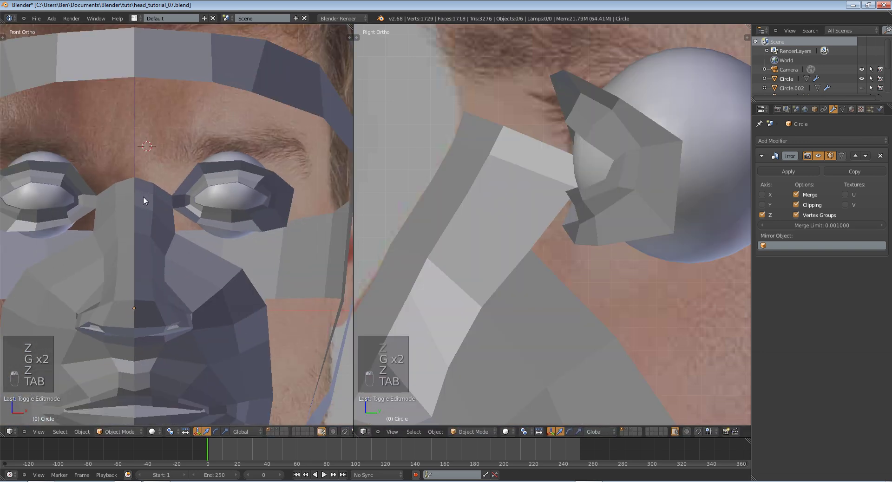
{"action": "scroll", "coordinate": [489, 233], "scroll_direction": "down", "scroll_amount": 3}
{"action": "scroll", "coordinate": [491, 233], "scroll_direction": "up", "scroll_amount": 3}
{"action": "key", "text": "Tab"}
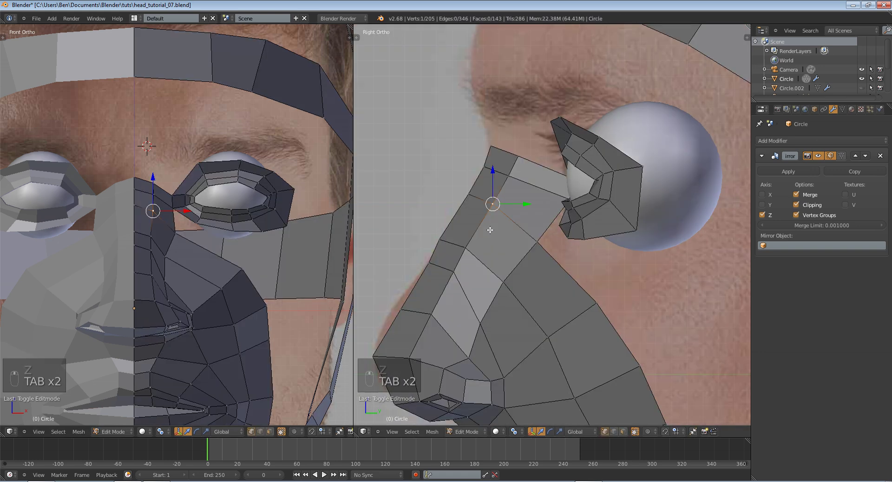
{"action": "right_click", "coordinate": [459, 273]}
{"action": "key", "text": "g"}
{"action": "left_click", "coordinate": [453, 279]}
{"action": "right_click", "coordinate": [479, 325]}
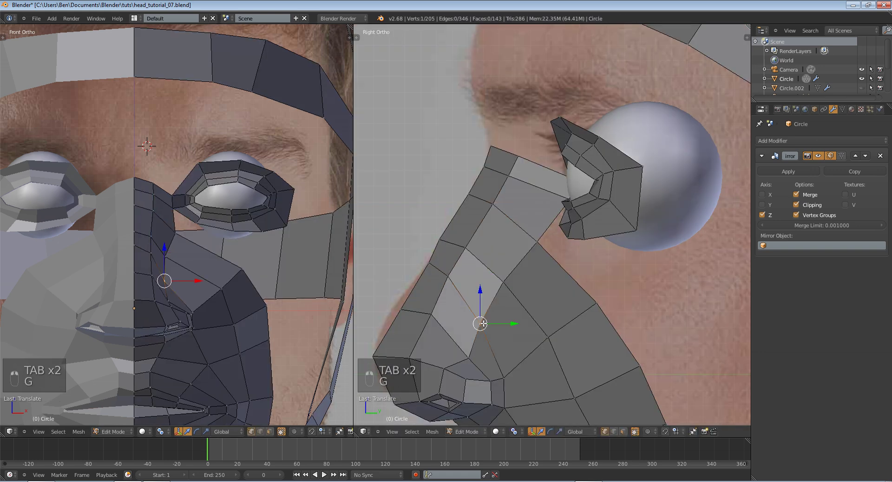
{"action": "key", "text": "g"}
{"action": "left_click", "coordinate": [485, 324]}
Step: Move the inner cheek vertex and the vertex where the upper nose side meets the cheek slightly back in side view
{"action": "right_click", "coordinate": [538, 323]}
{"action": "key", "text": "g"}
{"action": "left_click", "coordinate": [544, 321]}
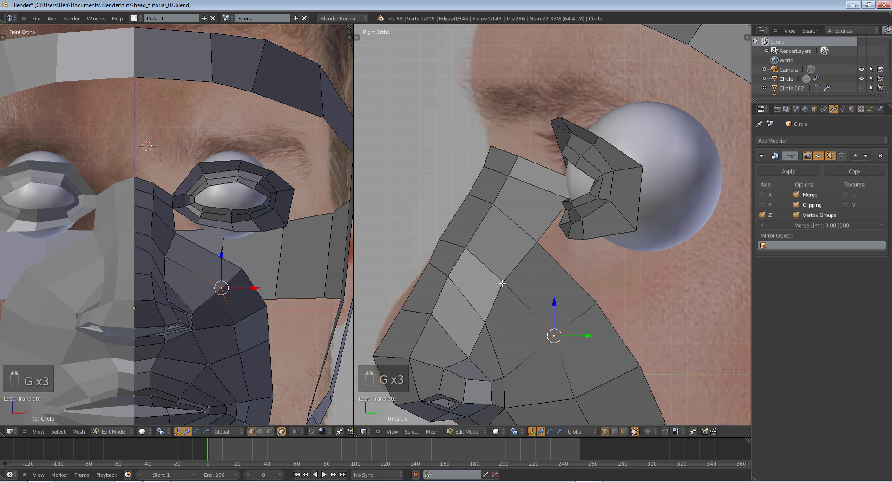
{"action": "right_click", "coordinate": [503, 284]}
{"action": "key", "text": "g"}
{"action": "left_click", "coordinate": [511, 286]}
Step: Cut an edge loop down through the cheek faces beside the nose, between the nose side and the outer cheek
{"action": "scroll", "coordinate": [580, 252], "scroll_direction": "up", "scroll_amount": 4}
{"action": "key", "text": "z"}
{"action": "key", "text": "z"}
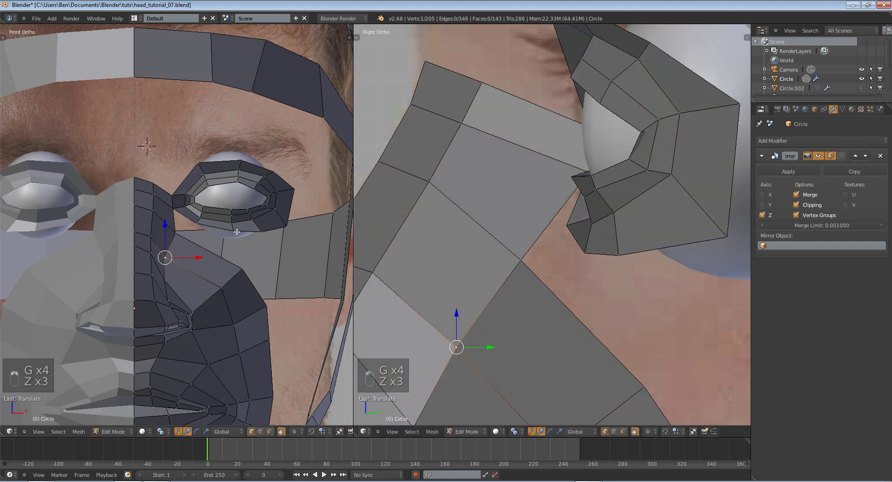
{"action": "scroll", "coordinate": [236, 233], "scroll_direction": "up", "scroll_amount": 5}
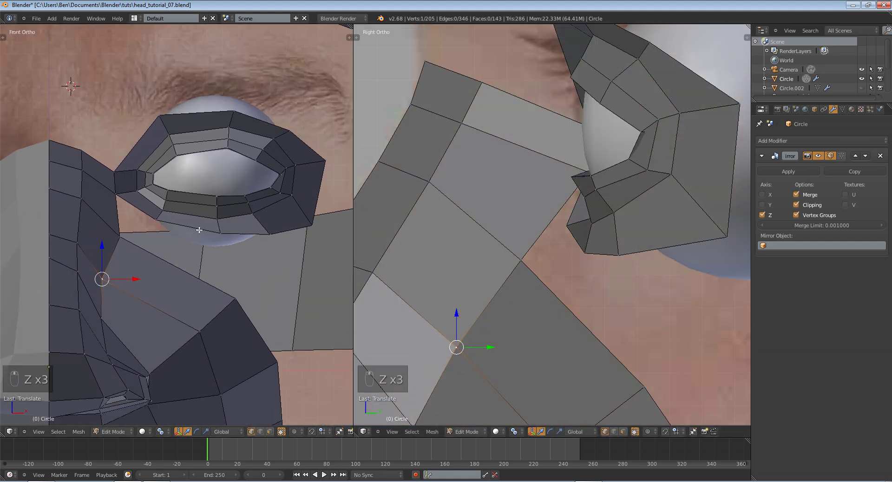
{"action": "key", "text": "a"}
{"action": "right_click", "coordinate": [147, 221]}
{"action": "key", "text": "ctrl+r"}
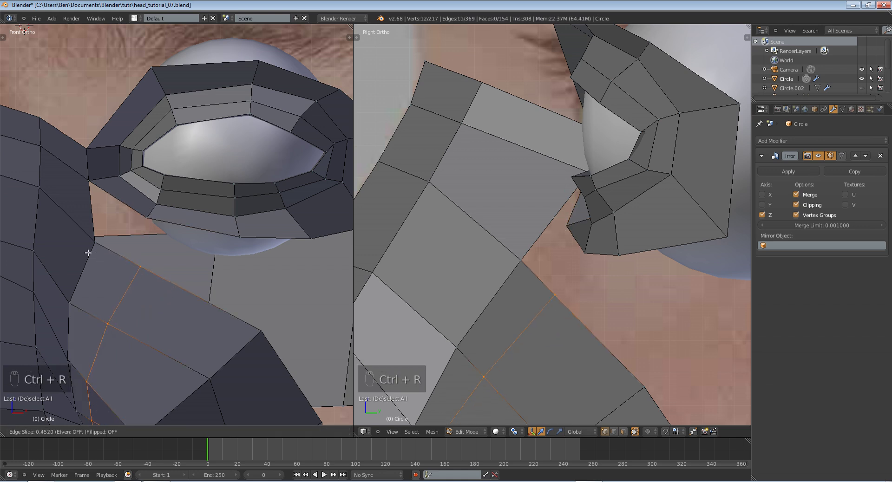
{"action": "left_click", "coordinate": [124, 269]}
{"action": "left_click", "coordinate": [93, 250]}
Step: Fill a face between the short inner edge of the cheek's top and the eye's inner lower edge
{"action": "right_click", "coordinate": [85, 245], "text": "shift"}
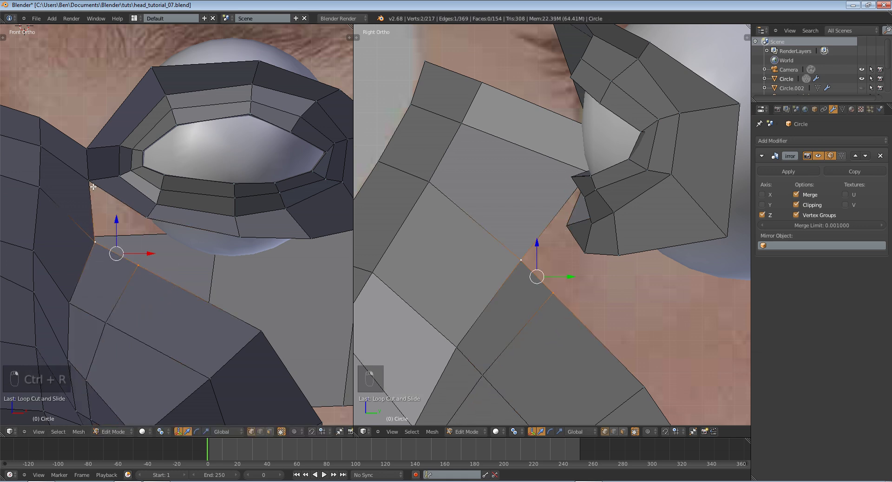
{"action": "right_click", "coordinate": [89, 181], "text": "shift"}
{"action": "right_click", "coordinate": [146, 218], "text": "shift"}
{"action": "key", "text": "f"}
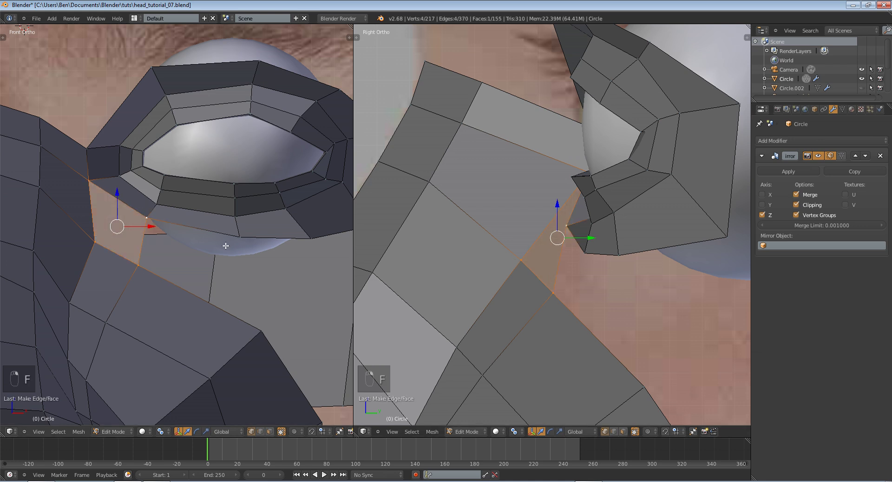
Step: Move the eye's inner lower vertex, shared with the new face, back and slightly down in side view
{"action": "right_click", "coordinate": [146, 218]}
{"action": "key", "text": "g"}
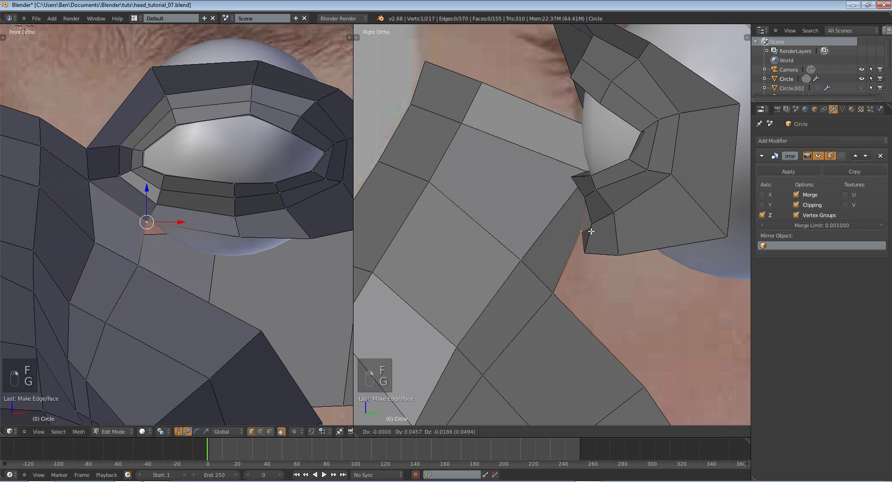
{"action": "left_click", "coordinate": [591, 231]}
Step: In edge select mode, fill a face between the outer part of the cheek's top edge and the next lower eye edge
{"action": "left_click", "coordinate": [261, 432]}
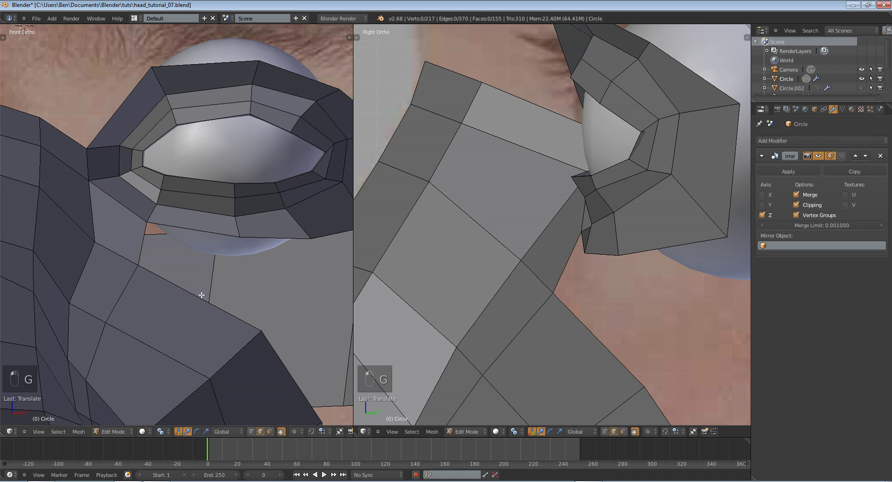
{"action": "right_click", "coordinate": [201, 295]}
{"action": "right_click", "coordinate": [210, 241], "text": "shift"}
{"action": "key", "text": "f"}
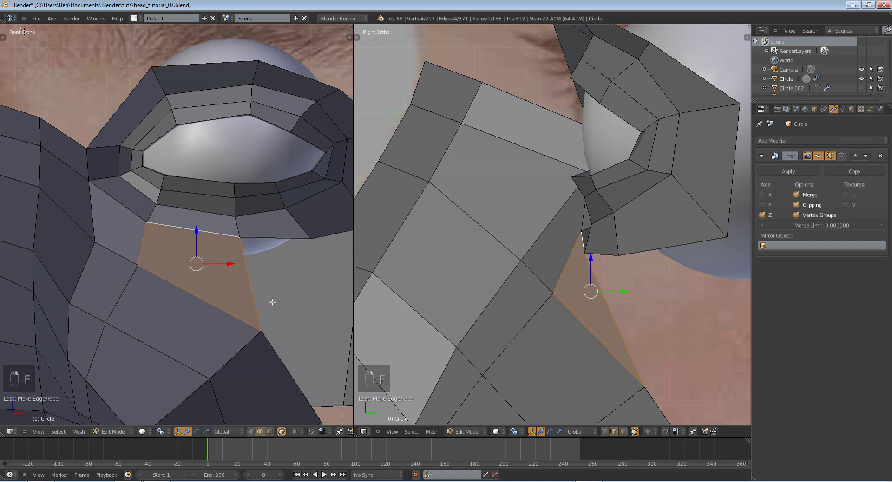
{"action": "scroll", "coordinate": [215, 271], "scroll_direction": "down", "scroll_amount": 6}
{"action": "key", "text": "Tab"}
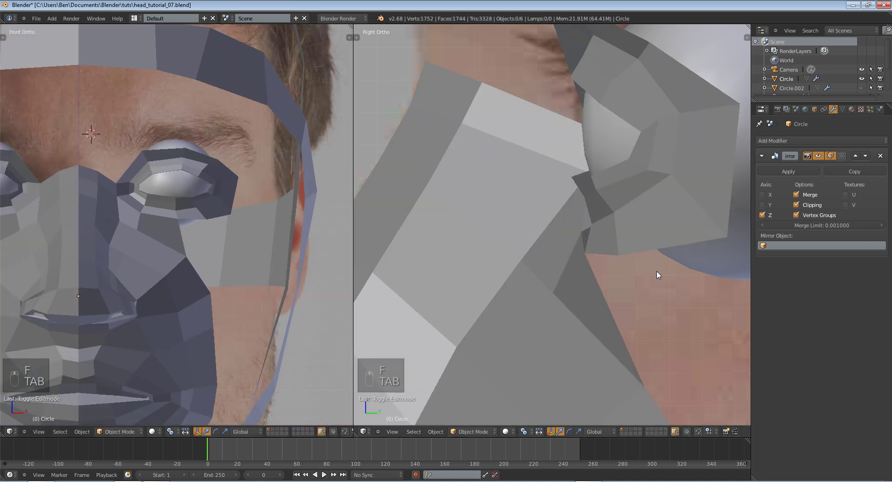
{"action": "key", "text": "Tab"}
{"action": "key", "text": "z"}
{"action": "key", "text": "z"}
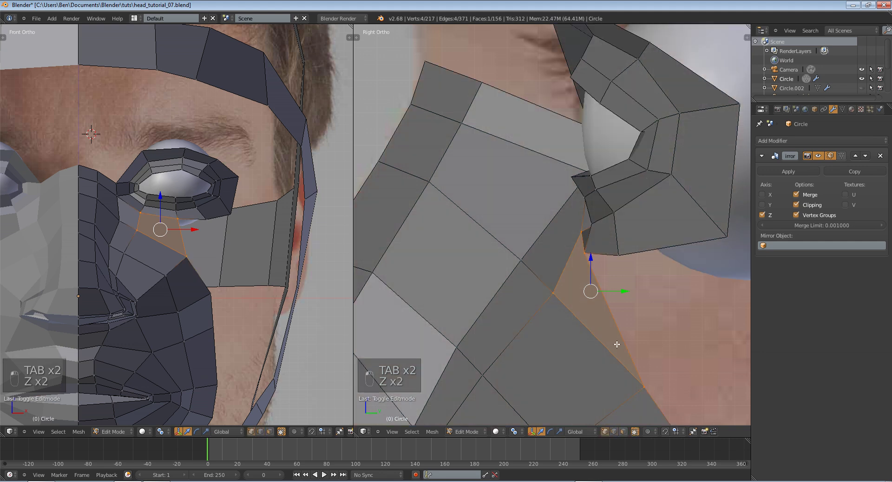
Step: Move the outer vertex of the cheek's top edge up and forward, and the new loop's top vertex slightly forward in side view
{"action": "right_click", "coordinate": [643, 385]}
{"action": "key", "text": "g"}
{"action": "key", "text": "g"}
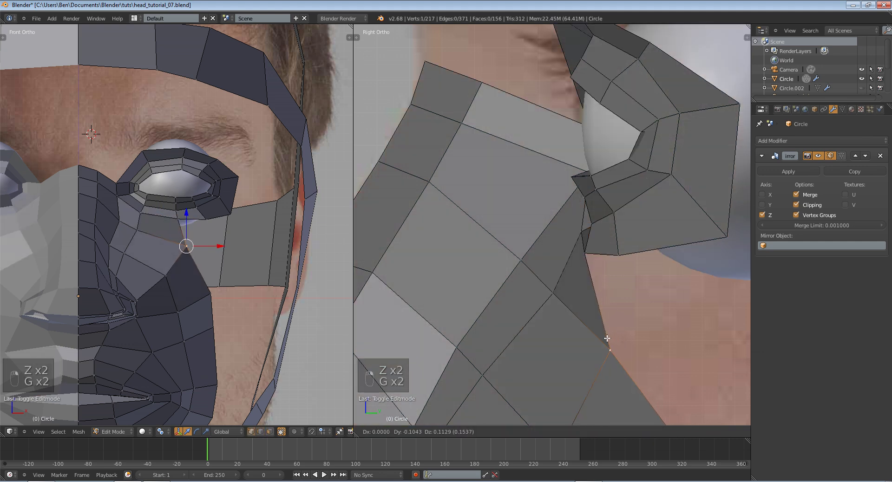
{"action": "left_click", "coordinate": [605, 335]}
{"action": "key", "text": "g"}
{"action": "key", "text": "g"}
{"action": "left_click", "coordinate": [519, 258]}
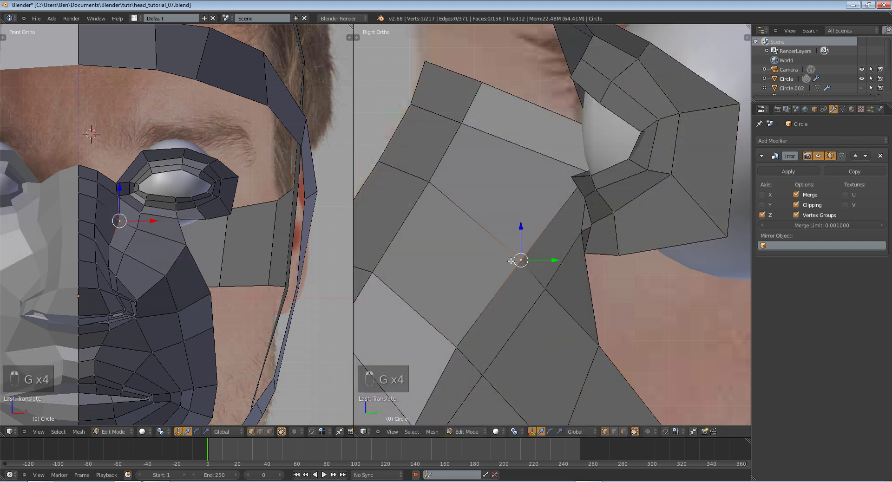
Step: Move the vertex joining the nose side and cheek, and the one at the eye's inner lower corner, forward in side view
{"action": "key", "text": "g"}
{"action": "left_click", "coordinate": [500, 259]}
{"action": "key", "text": "z"}
{"action": "key", "text": "z"}
{"action": "key", "text": "z"}
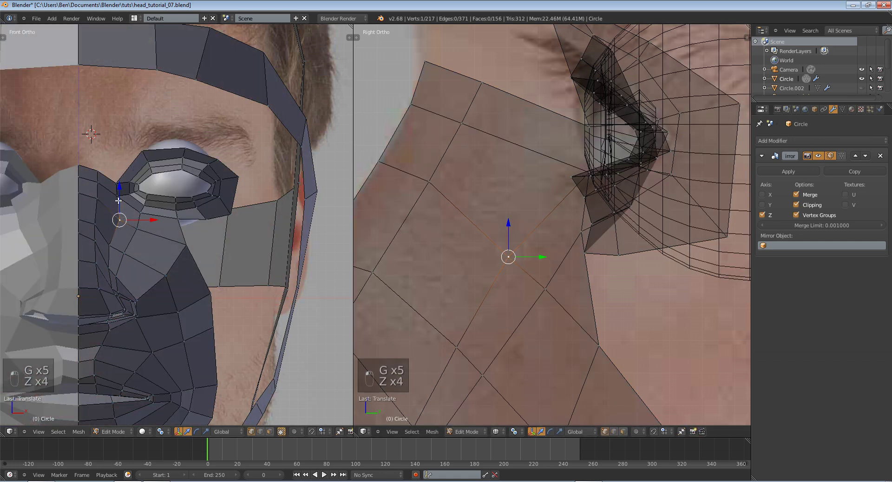
{"action": "right_click", "coordinate": [118, 195]}
{"action": "key", "text": "g"}
{"action": "left_click", "coordinate": [578, 200]}
{"action": "key", "text": "z"}
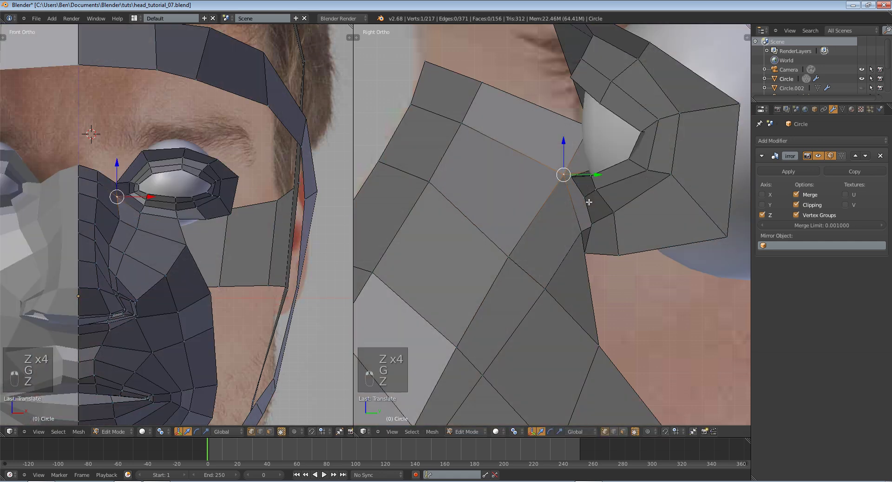
{"action": "key", "text": "g"}
{"action": "left_click", "coordinate": [586, 205]}
Step: Reposition the vertices along the eye's inner lower edge to smooth the join with the nose side
{"action": "key", "text": "Tab"}
{"action": "middle_click_drag", "start_coordinate": [592, 225], "coordinate": [651, 234]}
{"action": "key", "text": "Tab"}
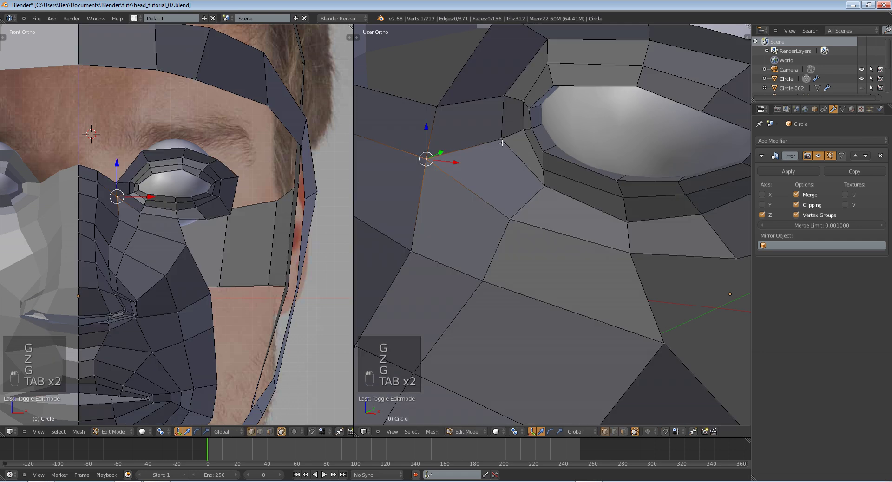
{"action": "right_click", "coordinate": [543, 184], "text": "shift"}
{"action": "middle_click_drag", "start_coordinate": [542, 186], "coordinate": [537, 292]}
{"action": "key", "text": "g"}
{"action": "left_click", "coordinate": [532, 209]}
{"action": "key", "text": "Tab"}
{"action": "key", "text": "Tab"}
Step: Adjust the position of the vertex beside the eye's inner corner
{"action": "right_click", "coordinate": [513, 151]}
{"action": "right_click", "coordinate": [510, 151]}
{"action": "key", "text": "g"}
{"action": "middle_click", "coordinate": [533, 197]}
{"action": "left_click", "coordinate": [531, 205]}
{"action": "key", "text": "Tab"}
{"action": "key", "text": "Tab"}
Step: Select the two vertices at the eye's inner corner, shift them slightly forward along Y and rotate them
{"action": "right_click", "coordinate": [557, 165]}
{"action": "right_click", "coordinate": [555, 176], "text": "shift"}
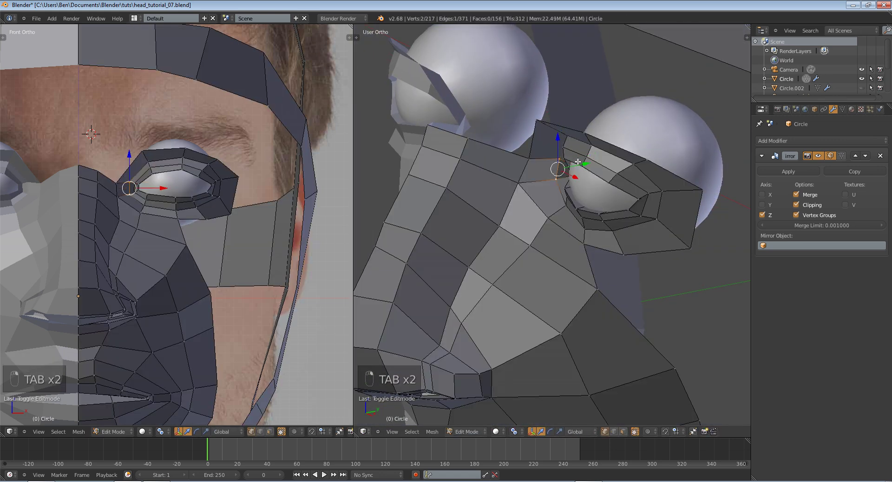
{"action": "left_click_drag", "start_coordinate": [581, 163], "coordinate": [577, 164]}
{"action": "key", "text": "r"}
{"action": "left_click", "coordinate": [594, 168]}
Step: Move the outer vertex of the cheek's top edge outward along the X axis
{"action": "key", "text": "Tab"}
{"action": "scroll", "coordinate": [594, 169], "scroll_direction": "down", "scroll_amount": 5}
{"action": "middle_click_drag", "start_coordinate": [594, 186], "coordinate": [587, 245]}
{"action": "key", "text": "Tab"}
{"action": "right_click", "coordinate": [578, 252]}
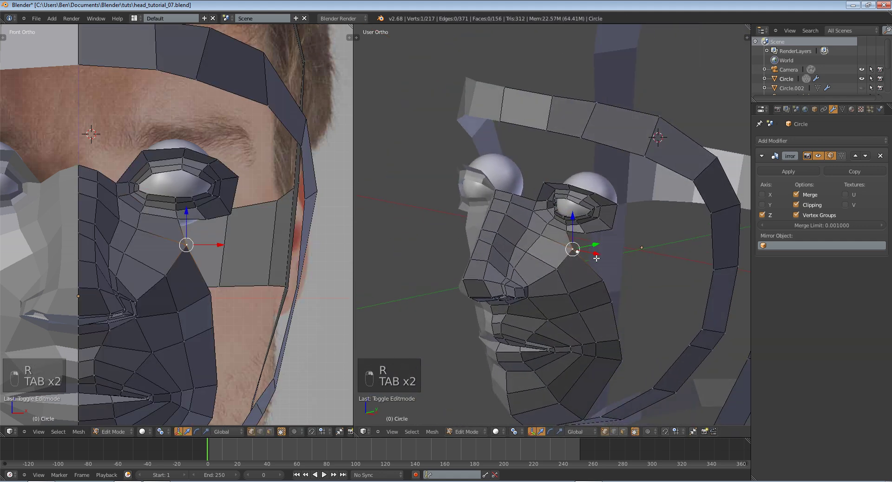
{"action": "left_click_drag", "start_coordinate": [596, 254], "coordinate": [596, 251]}
{"action": "right_click", "coordinate": [558, 270]}
{"action": "key", "text": "Tab"}
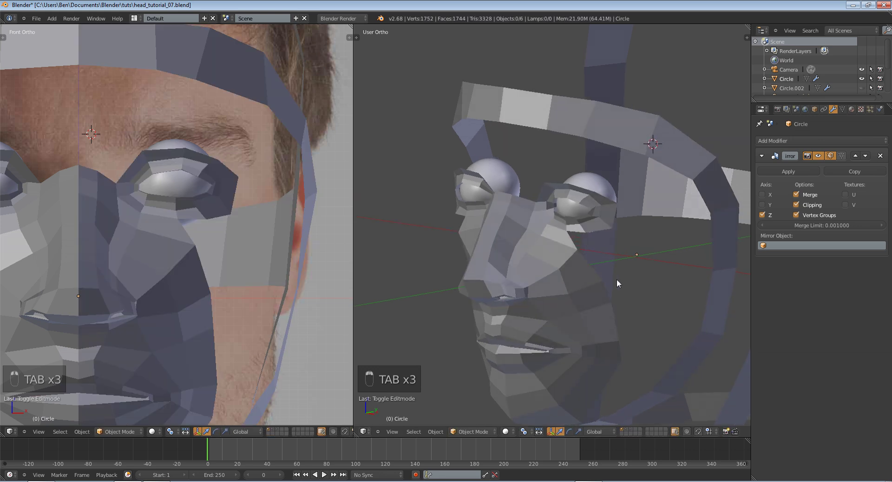
Step: Shift the upper two vertices and the two mouth-level vertices of the cheek's outer edge slightly forward along Y
{"action": "middle_click_drag", "start_coordinate": [618, 279], "coordinate": [584, 299]}
{"action": "key", "text": "Tab"}
{"action": "right_click", "coordinate": [604, 280]}
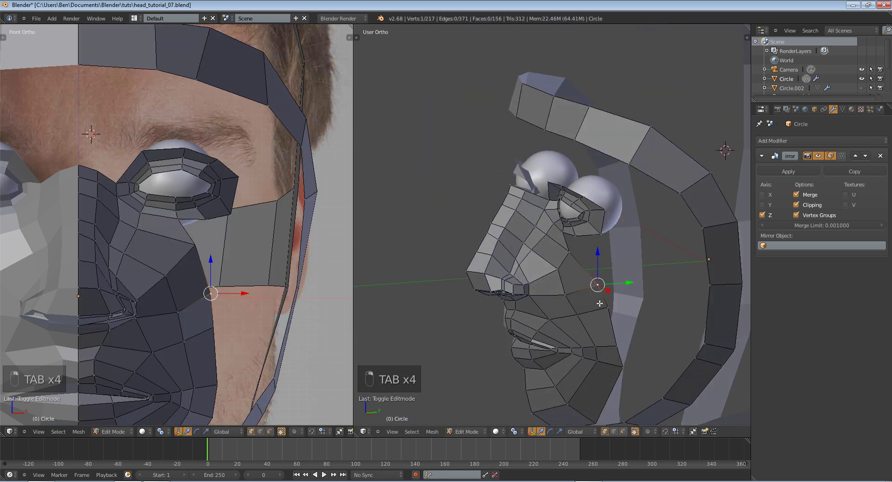
{"action": "right_click", "coordinate": [609, 308], "text": "shift"}
{"action": "left_click_drag", "start_coordinate": [637, 295], "coordinate": [632, 294]}
{"action": "right_click", "coordinate": [618, 348]}
{"action": "right_click", "coordinate": [623, 367], "text": "shift"}
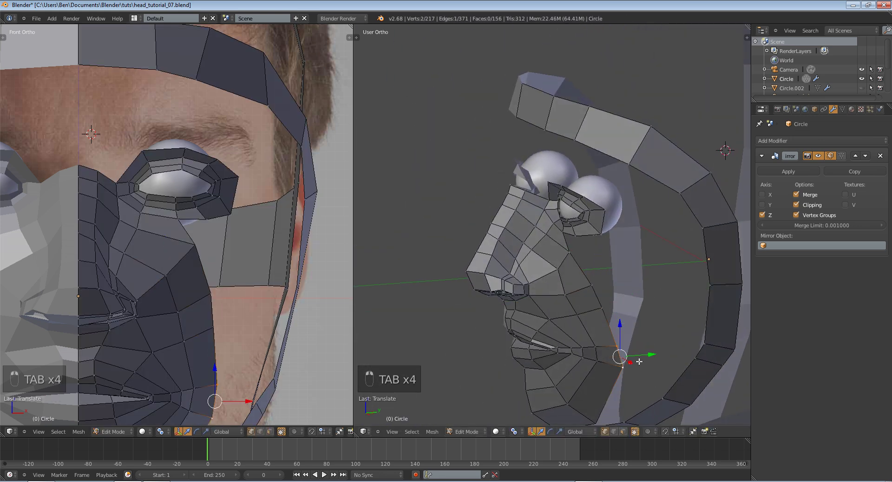
{"action": "left_click_drag", "start_coordinate": [651, 355], "coordinate": [646, 357]}
Step: Nudge the outer vertex of the cheek's top edge slightly outward in front view
{"action": "key", "text": "Tab"}
{"action": "middle_click_drag", "start_coordinate": [646, 357], "coordinate": [600, 353]}
{"action": "key", "text": "Tab"}
{"action": "right_click", "coordinate": [197, 246]}
{"action": "key", "text": "g"}
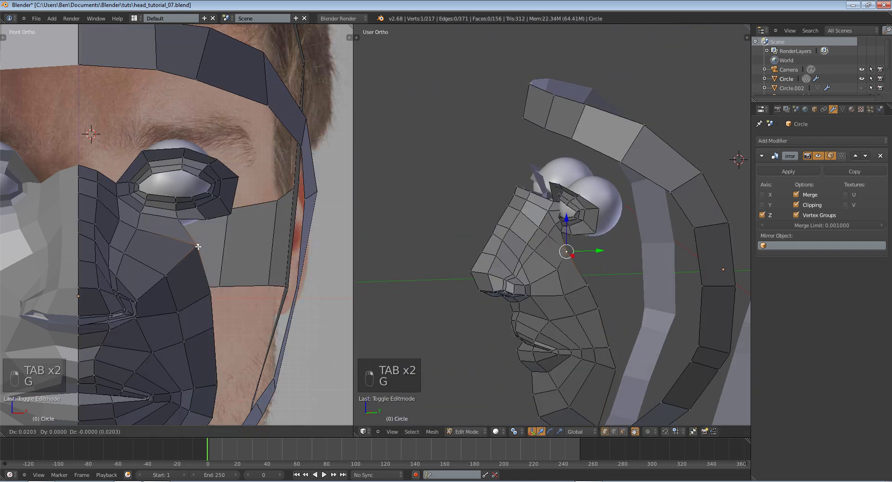
{"action": "left_click", "coordinate": [198, 247]}
{"action": "scroll", "coordinate": [211, 245], "scroll_direction": "up", "scroll_amount": 1}
{"action": "middle_click_drag", "start_coordinate": [258, 258], "coordinate": [225, 191], "text": "shift"}
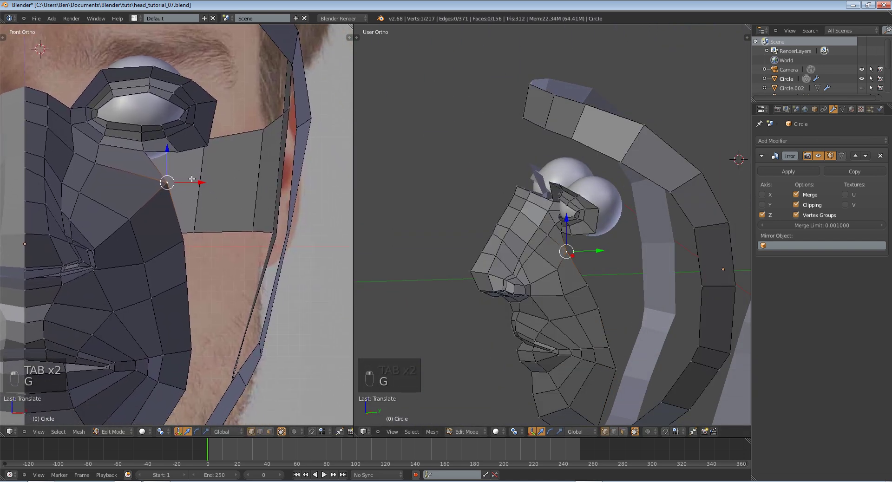
{"action": "key", "text": "KP_1"}
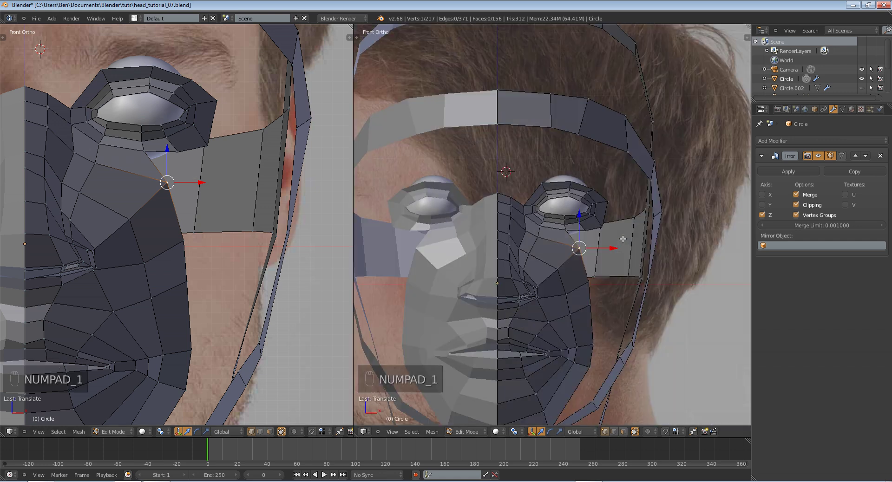
{"action": "scroll", "coordinate": [623, 238], "scroll_direction": "up", "scroll_amount": 3}
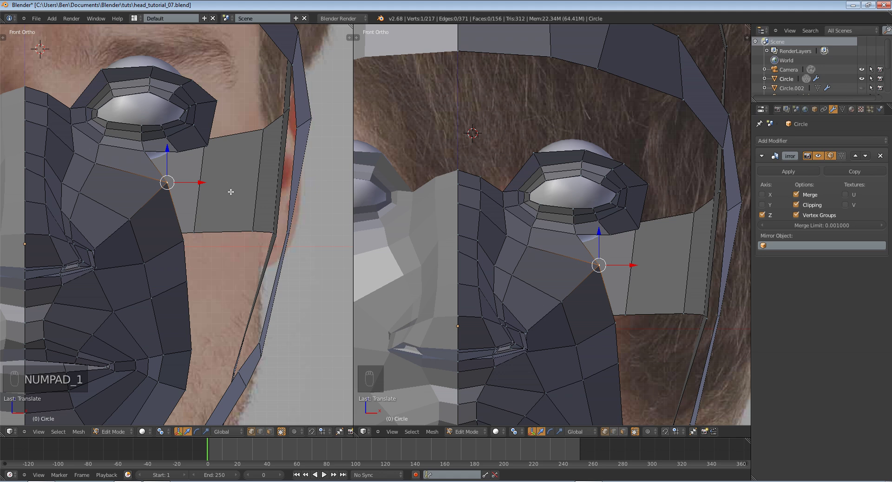
{"action": "middle_click_drag", "start_coordinate": [632, 221], "coordinate": [547, 234], "text": "shift"}
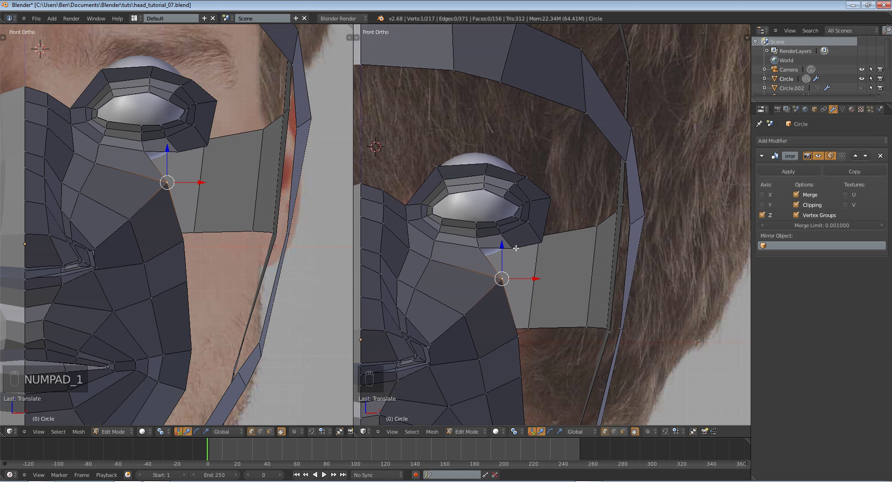
{"action": "scroll", "coordinate": [186, 216], "scroll_direction": "up", "scroll_amount": 1}
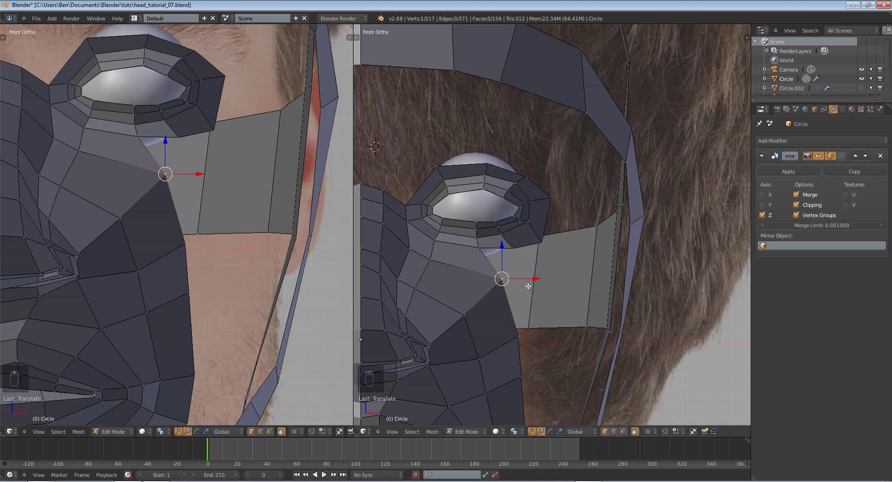
{"action": "key", "text": "w"}
{"action": "left_click", "coordinate": [524, 253]}
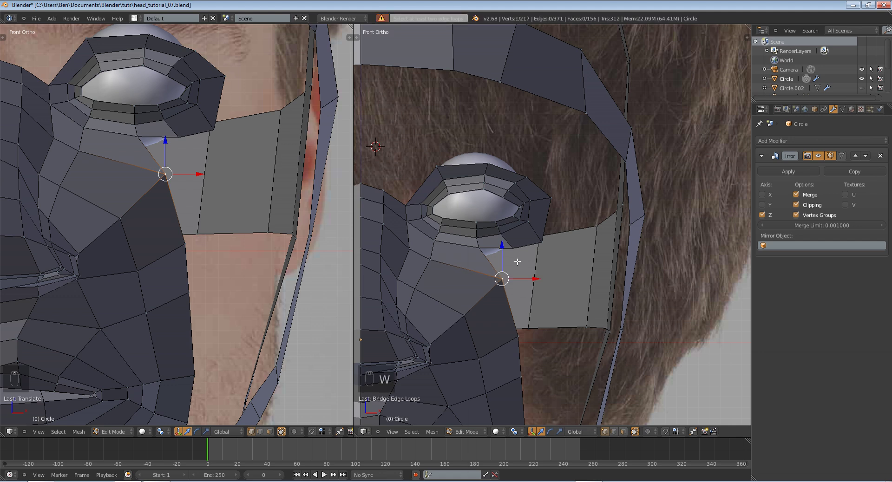
{"action": "key", "text": "g"}
{"action": "right_click", "coordinate": [548, 265]}
Step: Extrude two successive vertices outward from the cheek's outer top vertex, running beneath the eye, in front view
{"action": "key", "text": "e"}
{"action": "left_click", "coordinate": [520, 271]}
{"action": "key", "text": "g"}
{"action": "left_click", "coordinate": [582, 263]}
{"action": "key", "text": "g"}
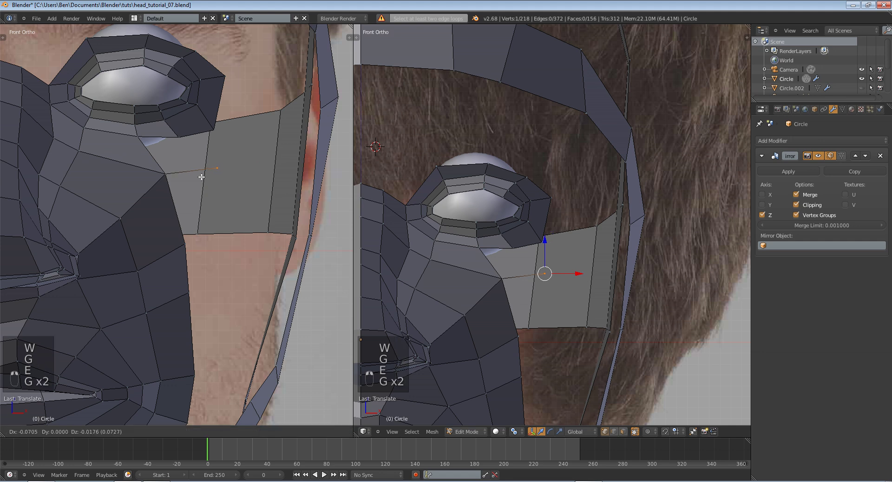
{"action": "left_click", "coordinate": [202, 177]}
{"action": "key", "text": "e"}
{"action": "left_click", "coordinate": [212, 165]}
{"action": "key", "text": "g"}
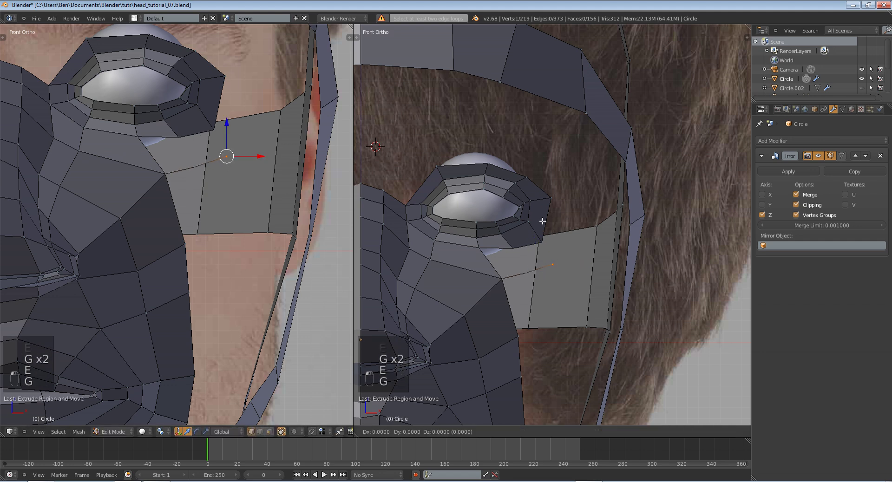
{"action": "key", "text": "KP_Enter"}
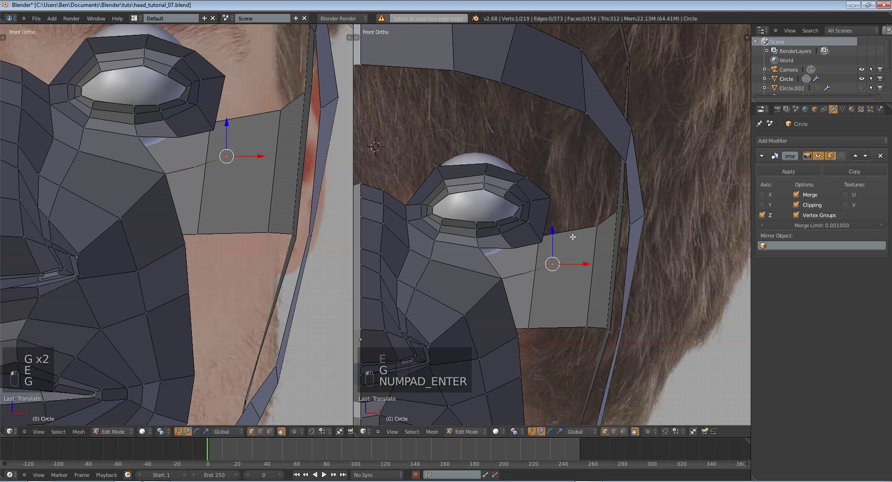
Step: Position the extruded cheekbone vertices just behind the cheek's outer top vertex in side view
{"action": "key", "text": "KP_3"}
{"action": "key", "text": "g"}
{"action": "left_click", "coordinate": [595, 246]}
{"action": "key", "text": "g"}
{"action": "left_click", "coordinate": [579, 259]}
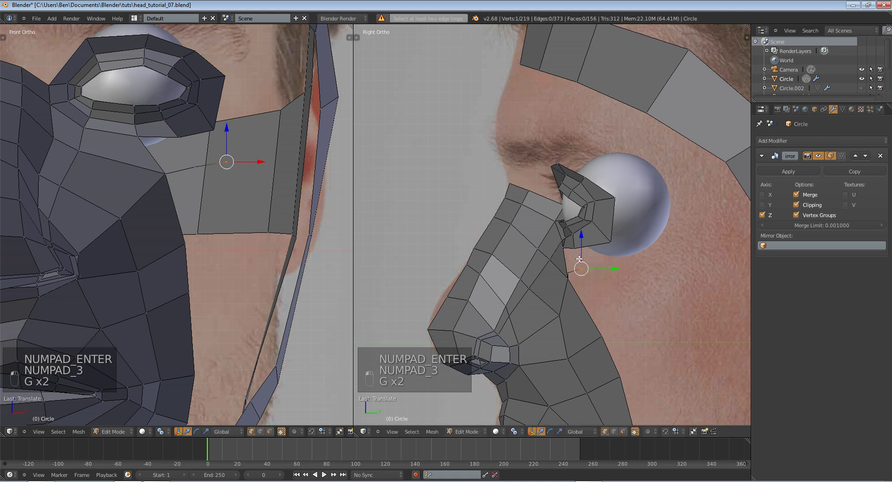
{"action": "scroll", "coordinate": [580, 259], "scroll_direction": "up", "scroll_amount": 2}
{"action": "key", "text": "g"}
{"action": "left_click", "coordinate": [609, 291]}
Step: Extrude a third cheekbone vertex back and up below the eyeball in side view, and refine its position in front view
{"action": "key", "text": "e"}
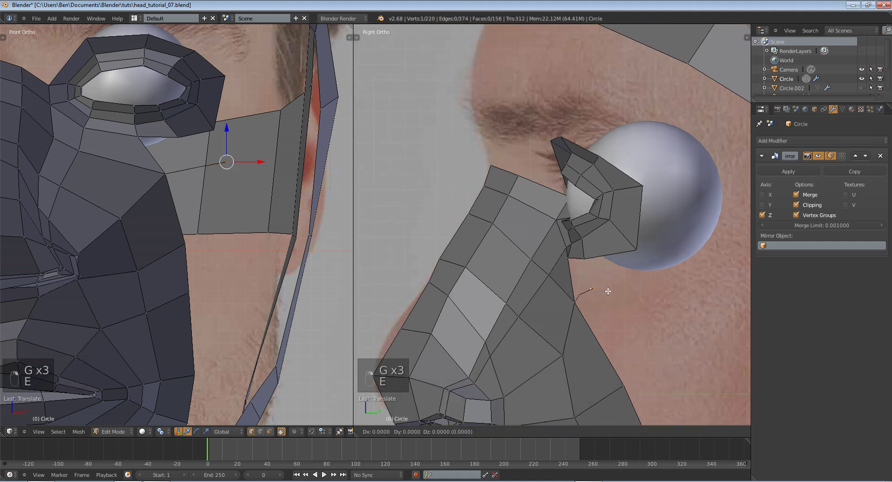
{"action": "left_click", "coordinate": [655, 264]}
{"action": "key", "text": "g"}
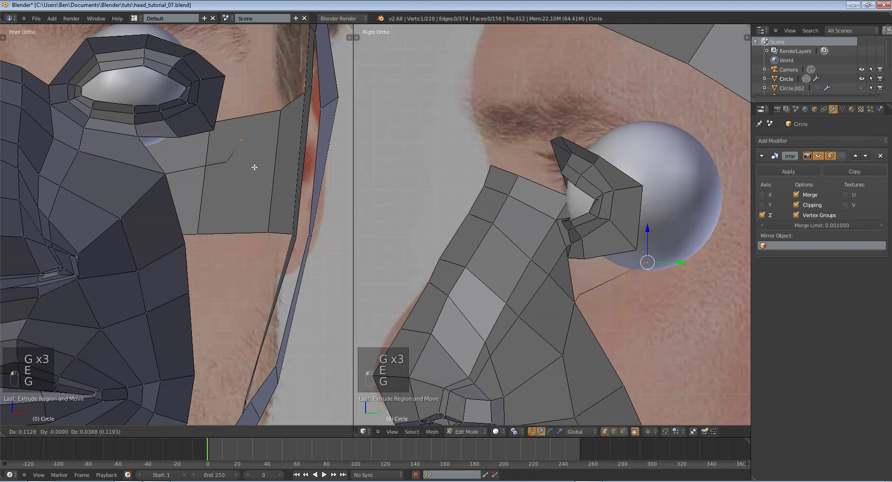
{"action": "left_click", "coordinate": [251, 170]}
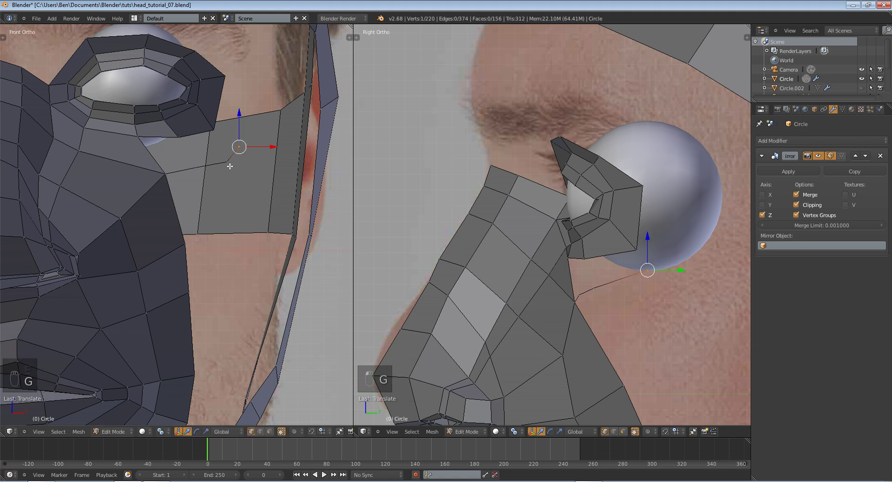
Step: Refine the position of the first cheekbone vertex beyond the cheek's outer top corner in front view
{"action": "key", "text": "g"}
{"action": "left_click", "coordinate": [195, 168]}
{"action": "key", "text": "g"}
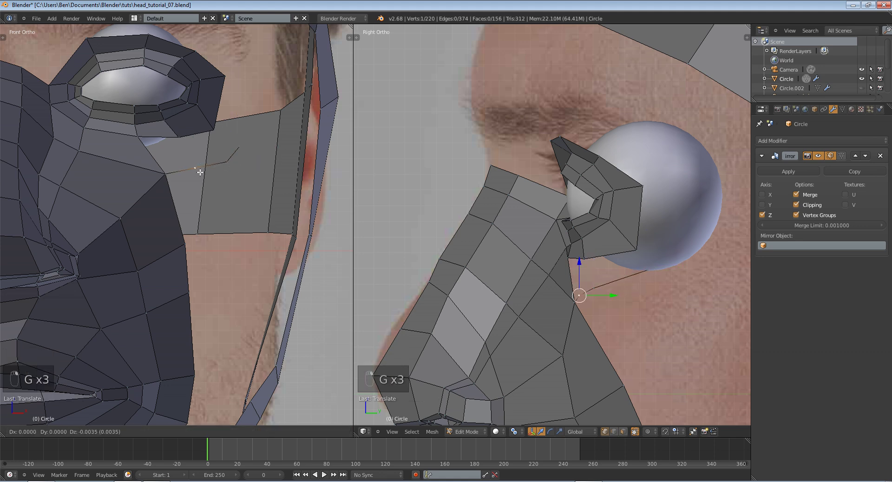
{"action": "left_click", "coordinate": [202, 173]}
Step: Extrude a vertex upward from the cheekbone line's end over the rear of the eyeball in side view, and refine it in both views
{"action": "right_click", "coordinate": [594, 286]}
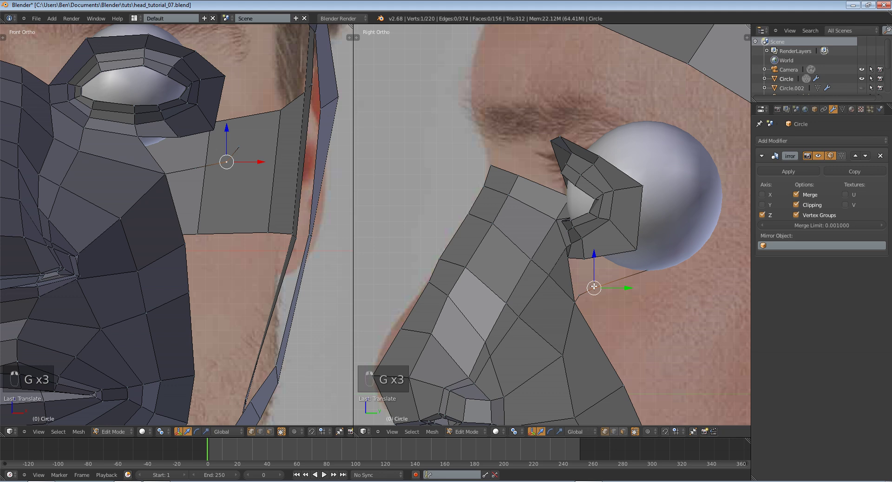
{"action": "right_click", "coordinate": [650, 273]}
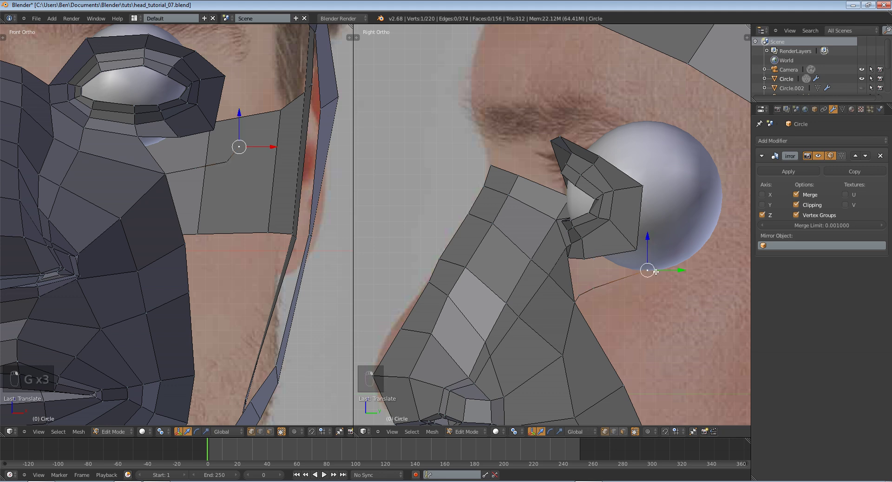
{"action": "right_click_drag", "start_coordinate": [656, 272], "coordinate": [630, 244]}
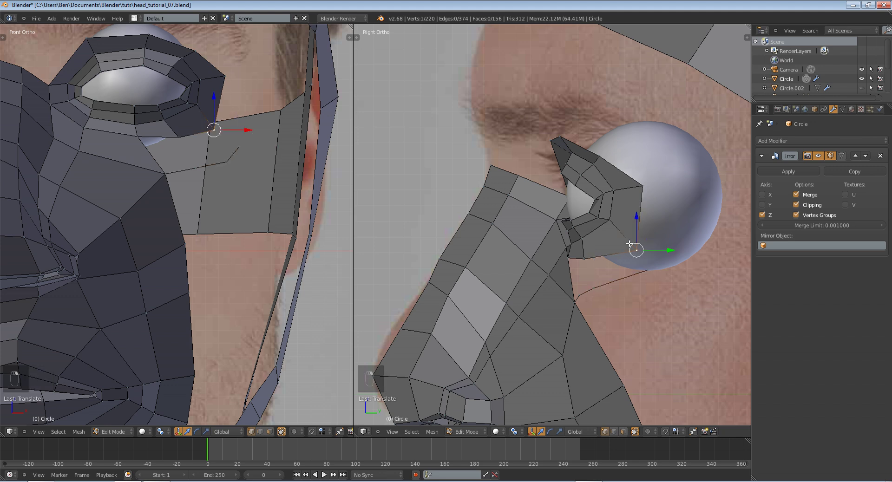
{"action": "right_click", "coordinate": [653, 268]}
{"action": "key", "text": "e"}
{"action": "left_click", "coordinate": [704, 192]}
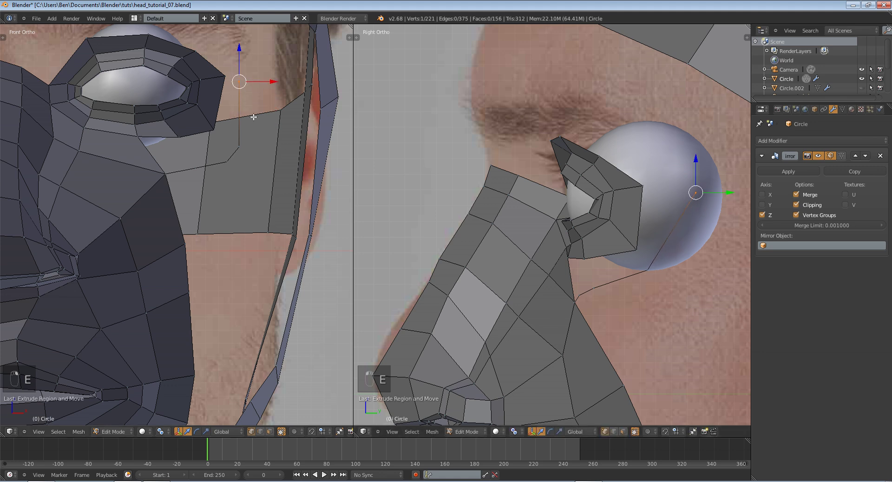
{"action": "key", "text": "g"}
{"action": "left_click", "coordinate": [264, 114]}
{"action": "middle_click_drag", "start_coordinate": [665, 207], "coordinate": [646, 257], "text": "shift"}
{"action": "key", "text": "g"}
{"action": "left_click", "coordinate": [646, 256]}
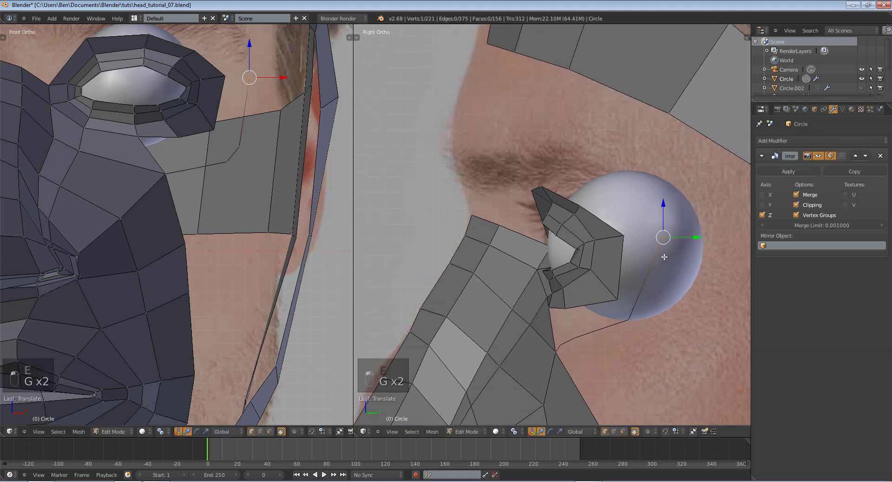
Step: Extrude another vertex up to the eyeball's top in side view and position it at the eyebrow's outer end in front view
{"action": "key", "text": "e"}
{"action": "left_click", "coordinate": [629, 207]}
{"action": "middle_click_drag", "start_coordinate": [268, 116], "coordinate": [280, 173], "text": "shift"}
{"action": "key", "text": "g"}
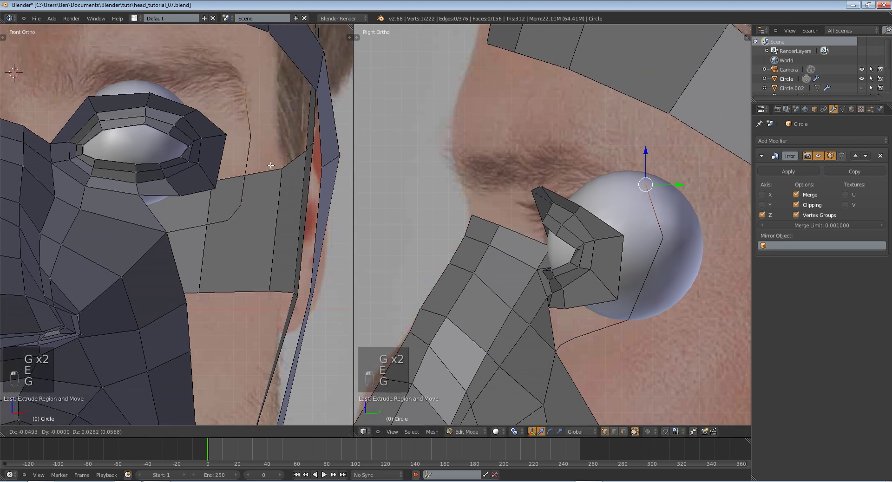
{"action": "left_click", "coordinate": [256, 158]}
Step: Extrude three successive vertices inward along the eyebrow and down toward the nose bridge in front view
{"action": "key", "text": "e"}
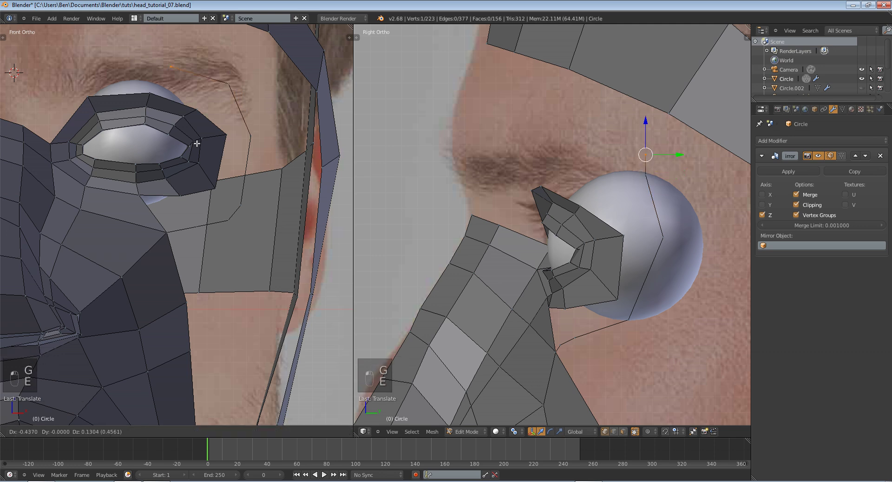
{"action": "left_click", "coordinate": [197, 144]}
{"action": "key", "text": "e"}
{"action": "left_click", "coordinate": [106, 137]}
{"action": "middle_click_drag", "start_coordinate": [106, 138], "coordinate": [217, 146], "text": "shift"}
{"action": "key", "text": "e"}
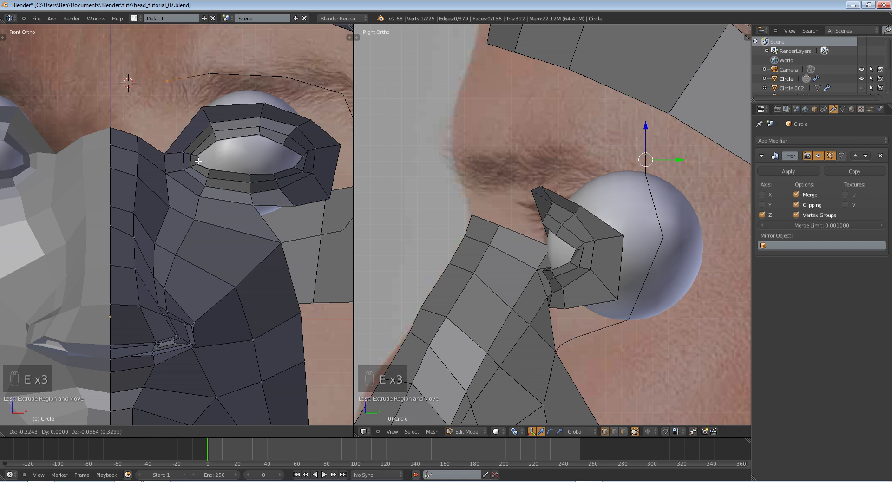
{"action": "left_click", "coordinate": [190, 182]}
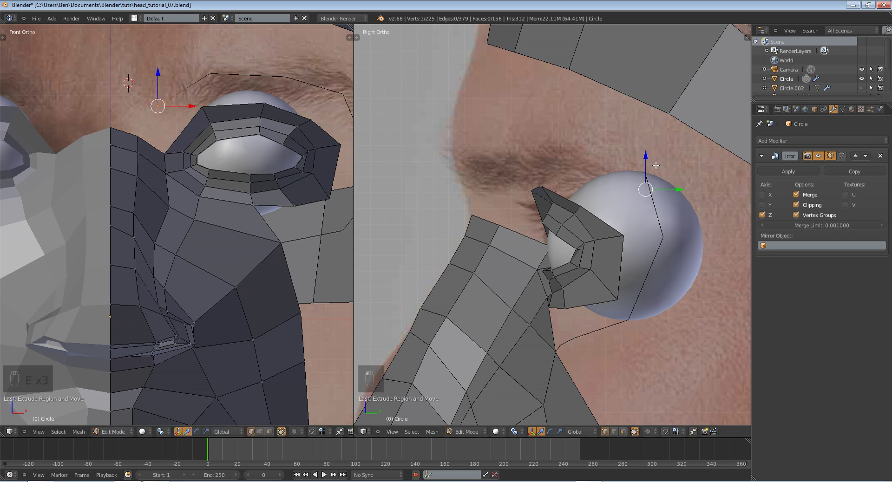
Step: Move the brow line's inner end vertex and its neighbour forward to the eyebrow in side view
{"action": "key", "text": "g"}
{"action": "left_click", "coordinate": [555, 164]}
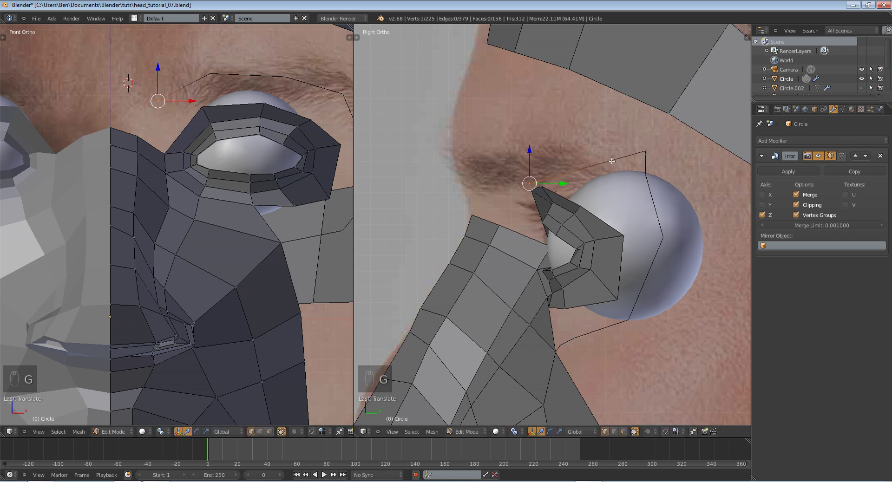
{"action": "right_click", "coordinate": [657, 154]}
{"action": "key", "text": "g"}
{"action": "right_click", "coordinate": [657, 154]}
{"action": "key", "text": "g"}
{"action": "left_click", "coordinate": [646, 153]}
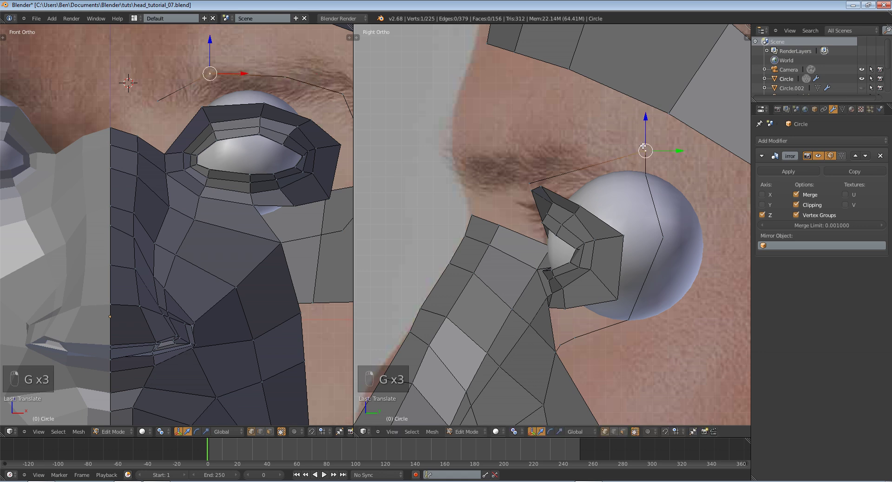
{"action": "key", "text": "g"}
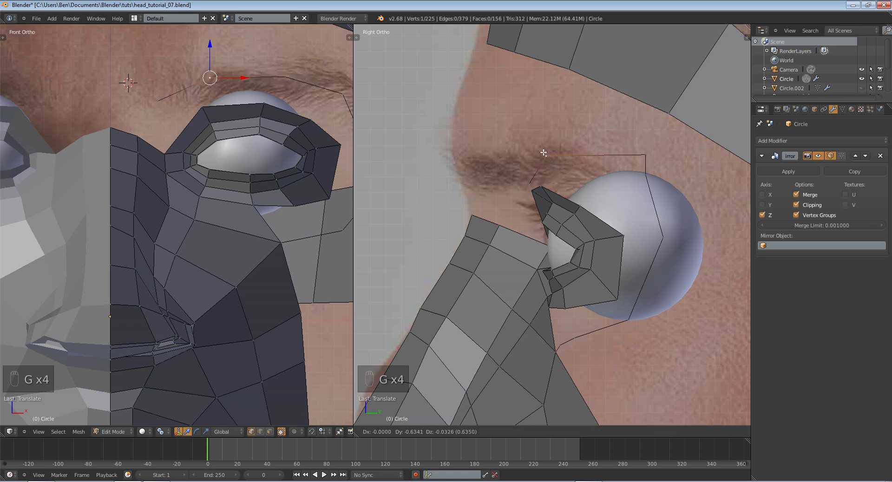
{"action": "left_click", "coordinate": [543, 153]}
Step: Move the middle and outer brow vertices and the vertex beside the eye forward in side view to curve the line
{"action": "key", "text": "g"}
{"action": "key", "text": "g"}
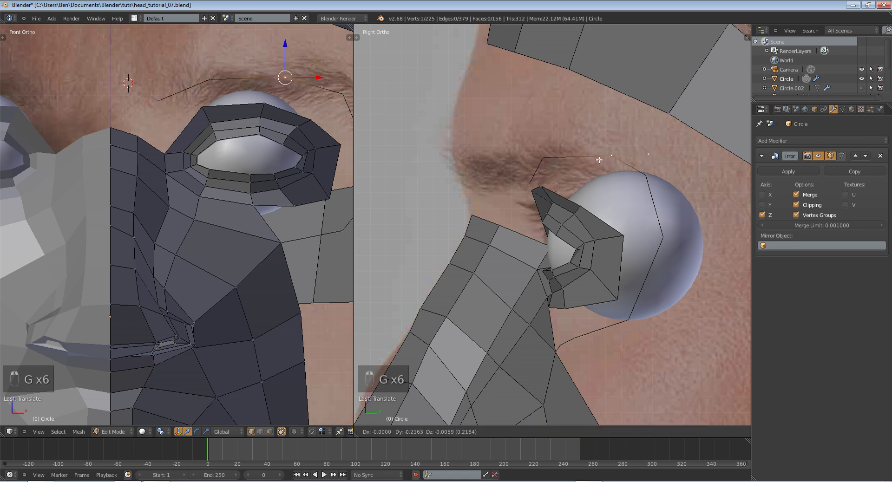
{"action": "left_click", "coordinate": [580, 166]}
{"action": "key", "text": "z"}
{"action": "key", "text": "z"}
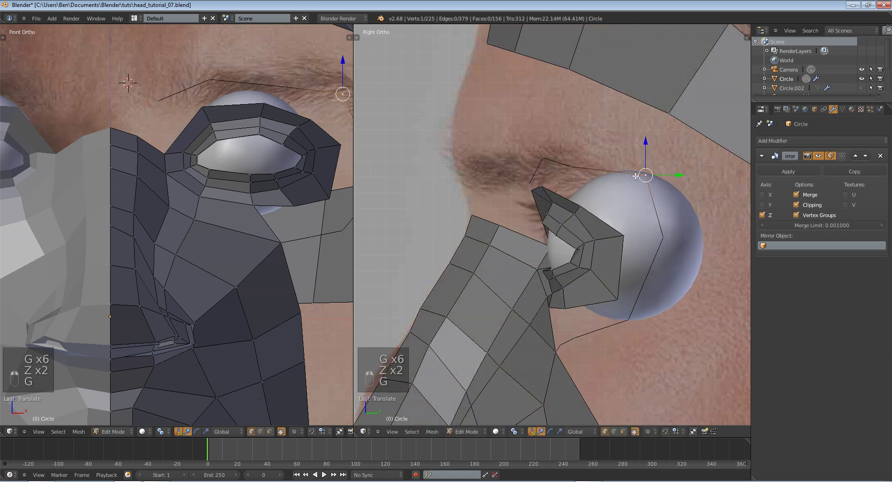
{"action": "key", "text": "g"}
{"action": "key", "text": "g"}
{"action": "left_click", "coordinate": [612, 180]}
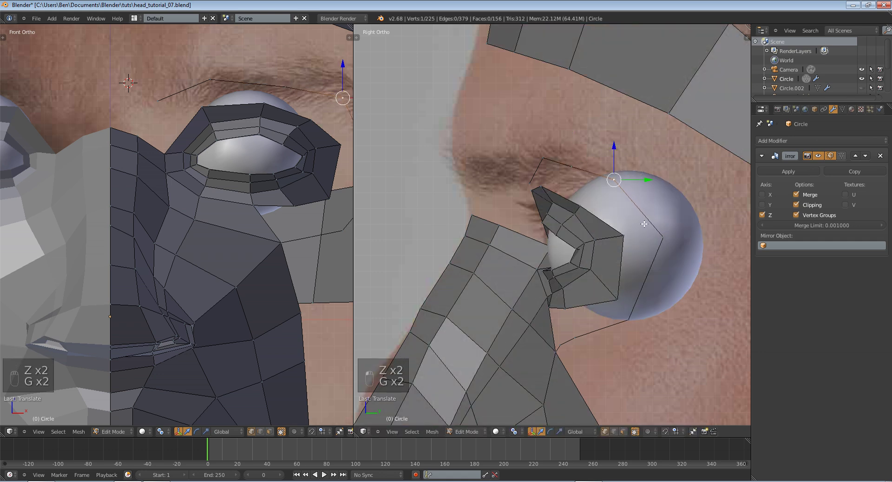
{"action": "key", "text": "g"}
{"action": "key", "text": "g"}
{"action": "key", "text": "g"}
{"action": "left_click", "coordinate": [657, 231]}
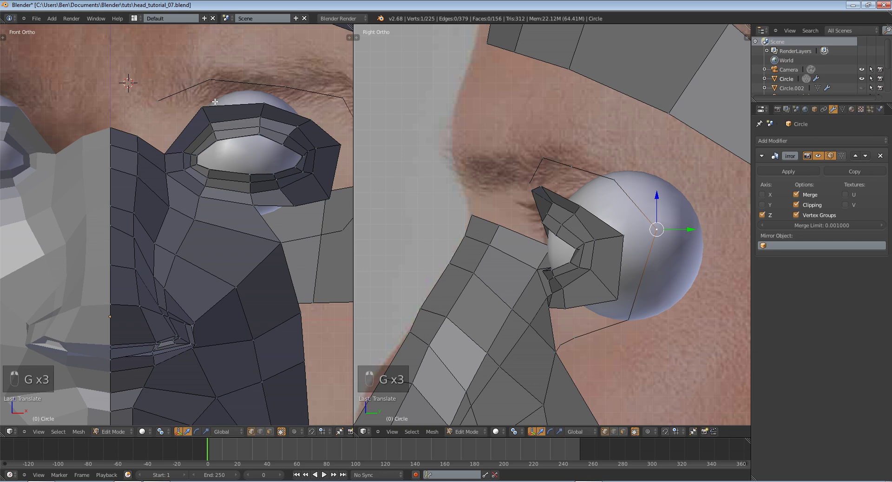
Step: Refine the inner end, inner brow and middle brow vertices along the eyebrow in front view
{"action": "key", "text": "g"}
{"action": "left_click", "coordinate": [182, 93]}
{"action": "key", "text": "g"}
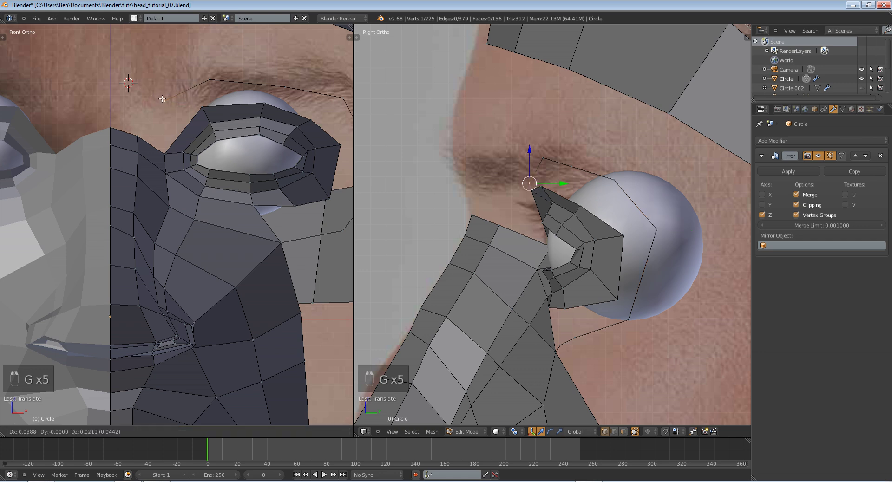
{"action": "left_click", "coordinate": [158, 98]}
{"action": "right_click", "coordinate": [204, 86]}
{"action": "key", "text": "g"}
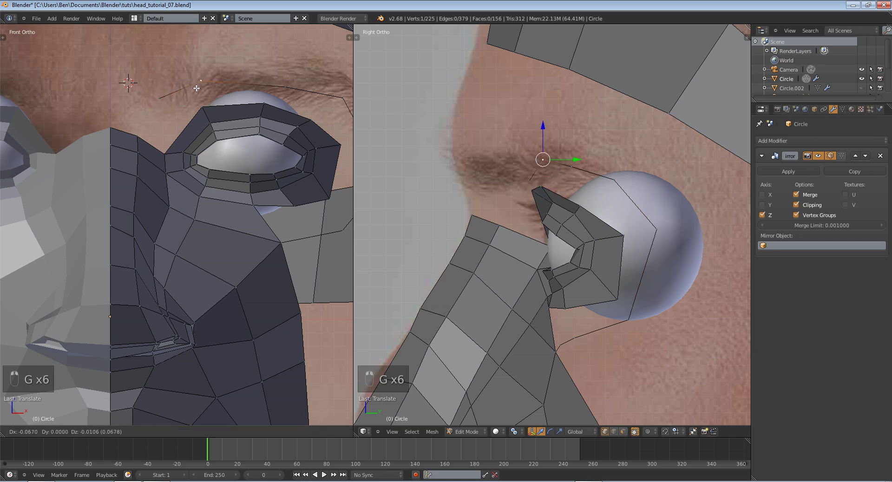
{"action": "left_click", "coordinate": [195, 87]}
{"action": "right_click", "coordinate": [274, 82]}
{"action": "key", "text": "g"}
{"action": "left_click", "coordinate": [263, 80]}
Step: Shift the brow line's vertices slightly forward in side view, from the middle and inner brow to its outer end
{"action": "key", "text": "g"}
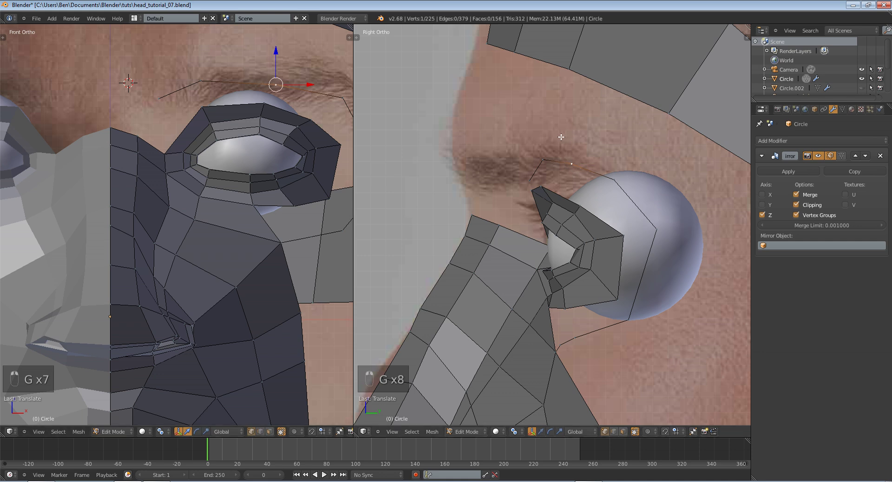
{"action": "left_click", "coordinate": [551, 135]}
{"action": "right_click", "coordinate": [544, 152]}
{"action": "key", "text": "g"}
{"action": "left_click", "coordinate": [538, 152]}
{"action": "key", "text": "g"}
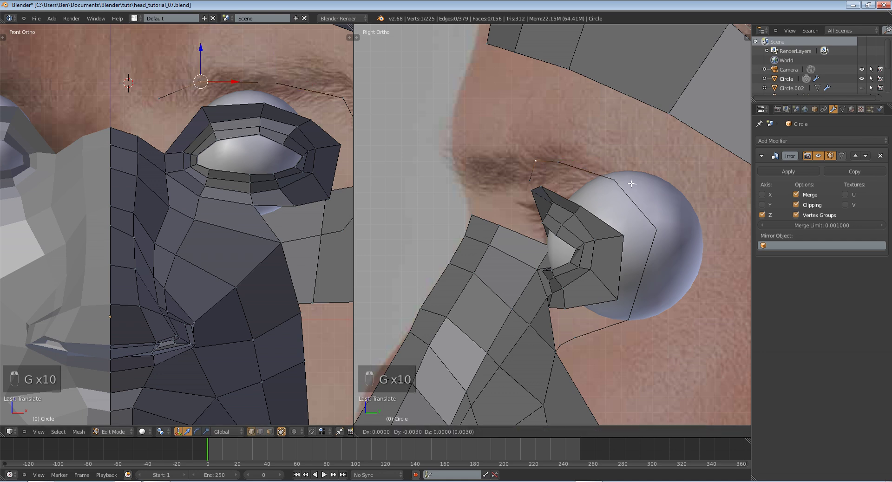
{"action": "left_click", "coordinate": [629, 182]}
{"action": "right_click", "coordinate": [619, 179]}
{"action": "key", "text": "g"}
{"action": "left_click", "coordinate": [612, 177]}
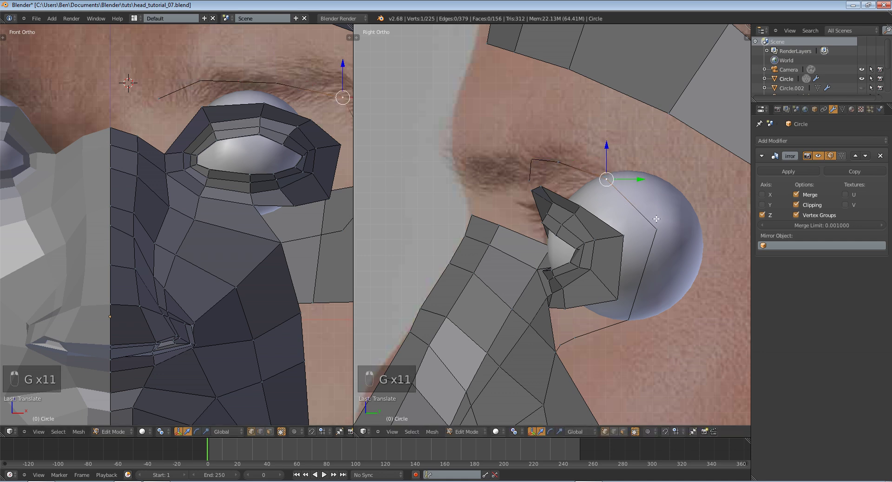
Step: Lower the brow line's inner end toward the nose bridge and merge it at center with the nose's top outer vertex
{"action": "right_click", "coordinate": [159, 98]}
{"action": "key", "text": "g"}
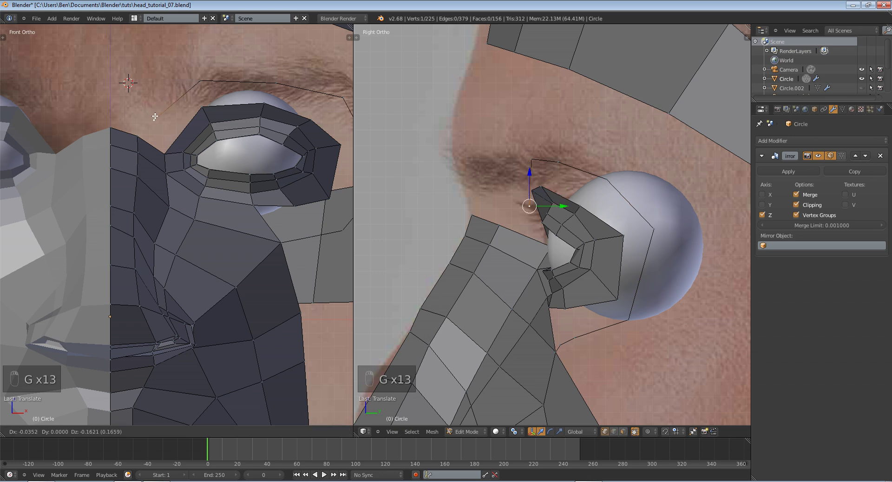
{"action": "left_click", "coordinate": [146, 116]}
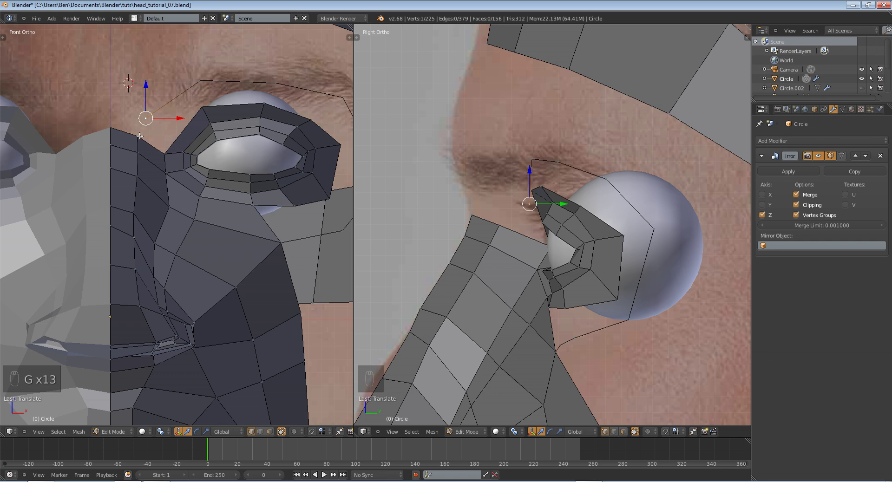
{"action": "right_click", "coordinate": [145, 135], "text": "shift"}
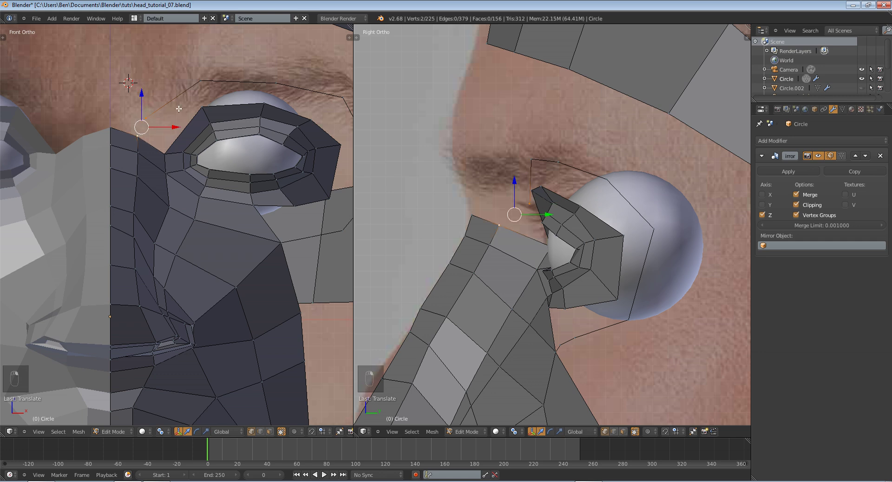
{"action": "key", "text": "w"}
{"action": "left_click", "coordinate": [126, 64]}
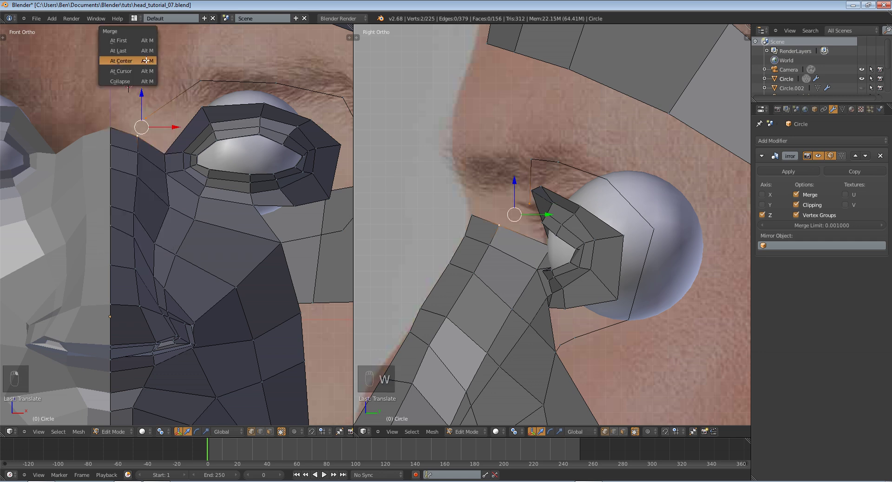
{"action": "left_click", "coordinate": [133, 39]}
{"action": "key", "text": "g"}
{"action": "left_click", "coordinate": [143, 130]}
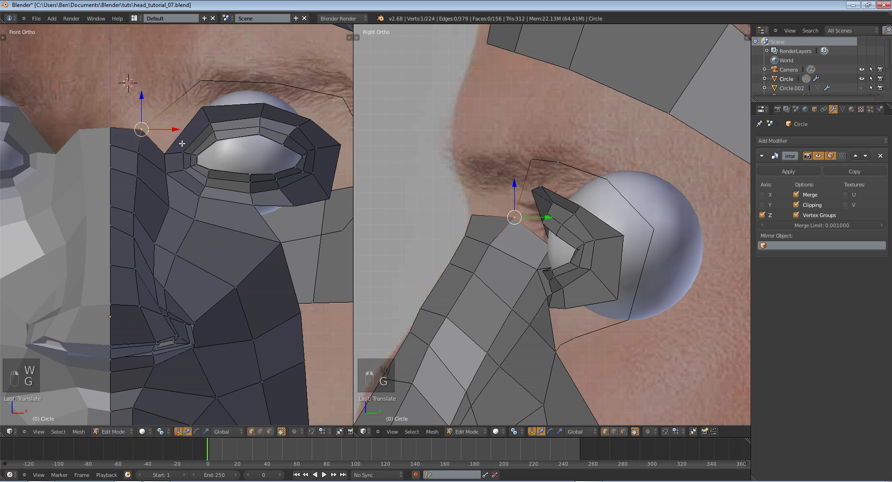
{"action": "right_click", "coordinate": [177, 142], "text": "alt"}
{"action": "key", "text": "z"}
{"action": "scroll", "coordinate": [282, 178], "scroll_direction": "down", "scroll_amount": 6}
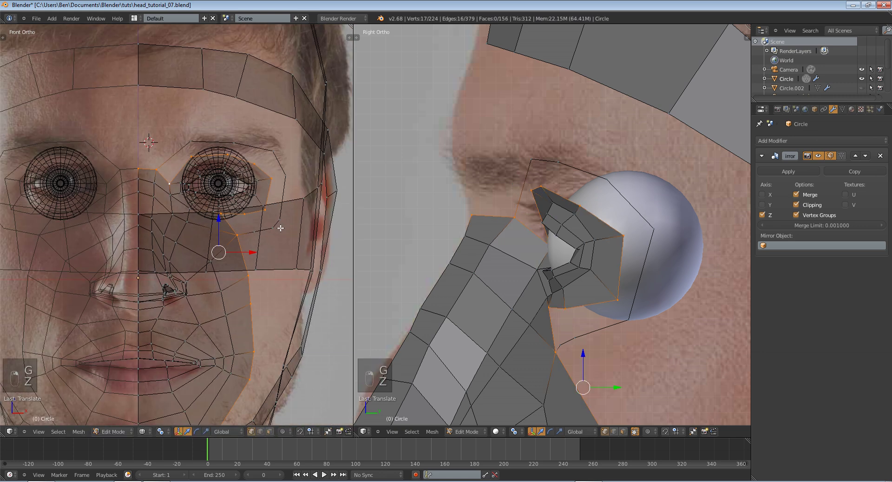
{"action": "key", "text": "c"}
{"action": "right_click", "coordinate": [178, 320]}
{"action": "key", "text": "z"}
{"action": "scroll", "coordinate": [188, 159], "scroll_direction": "up", "scroll_amount": 6}
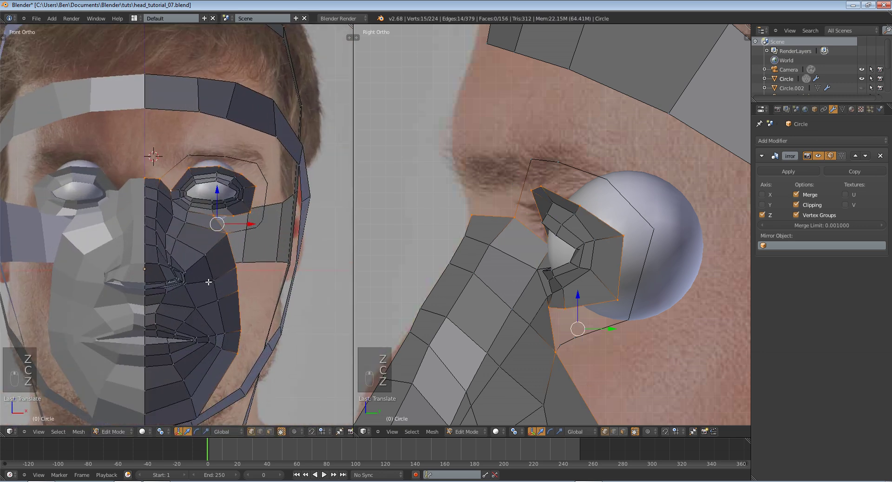
{"action": "key", "text": "a"}
Step: Select the boundary edge loop through the eye's outer rim and deselect its nose, cheek and chin vertices
{"action": "right_click", "coordinate": [183, 155], "text": "alt"}
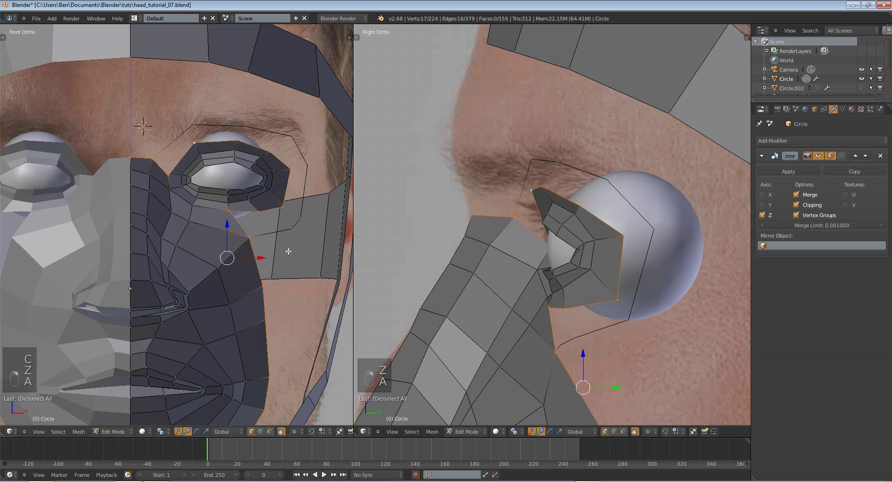
{"action": "key", "text": "alt+space"}
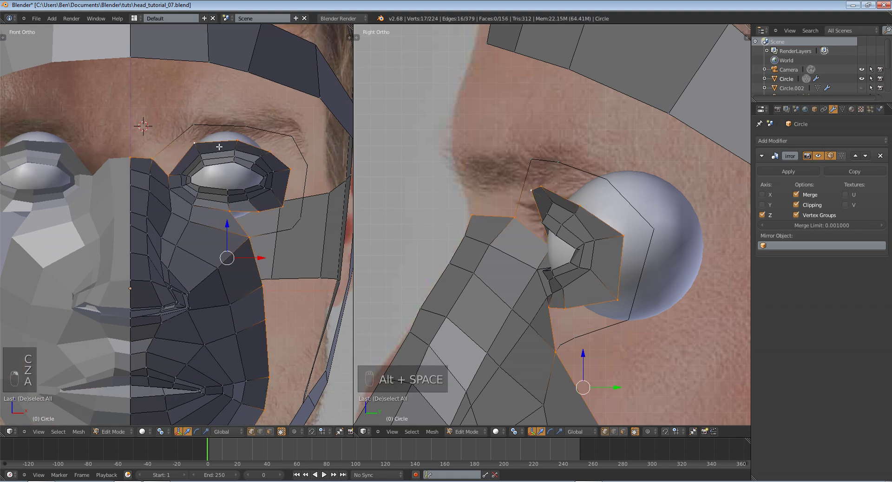
{"action": "key", "text": "c"}
{"action": "middle_click_drag", "start_coordinate": [136, 156], "coordinate": [145, 159]}
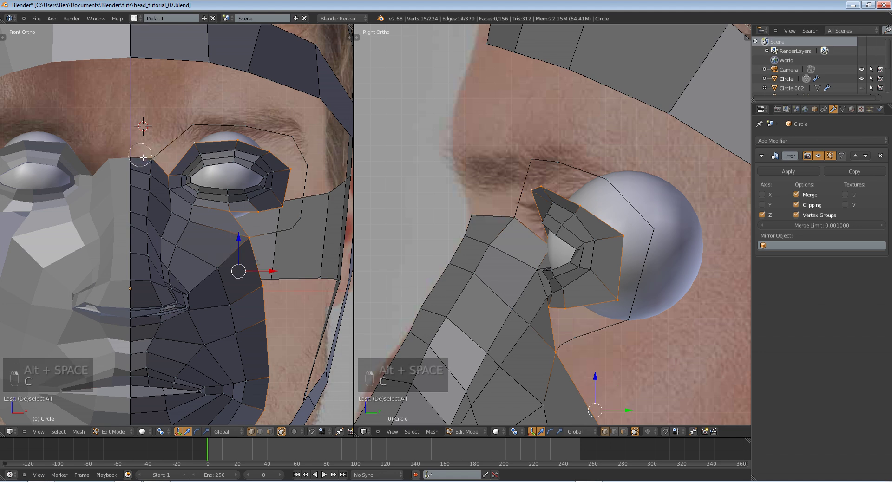
{"action": "right_click", "coordinate": [146, 159]}
{"action": "scroll", "coordinate": [146, 159], "scroll_direction": "down", "scroll_amount": 1}
{"action": "key", "text": "c"}
{"action": "mouse_move", "coordinate": [232, 255]}
{"action": "middle_mouse_down"}
{"action": "mouse_move", "coordinate": [226, 372]}
{"action": "mouse_move", "coordinate": [196, 413]}
{"action": "mouse_move", "coordinate": [239, 309]}
{"action": "middle_mouse_up"}
{"action": "right_click", "coordinate": [196, 414]}
{"action": "key", "text": "c"}
{"action": "middle_click_drag", "start_coordinate": [205, 331], "coordinate": [166, 342]}
{"action": "scroll", "coordinate": [204, 261], "scroll_direction": "up", "scroll_amount": 3}
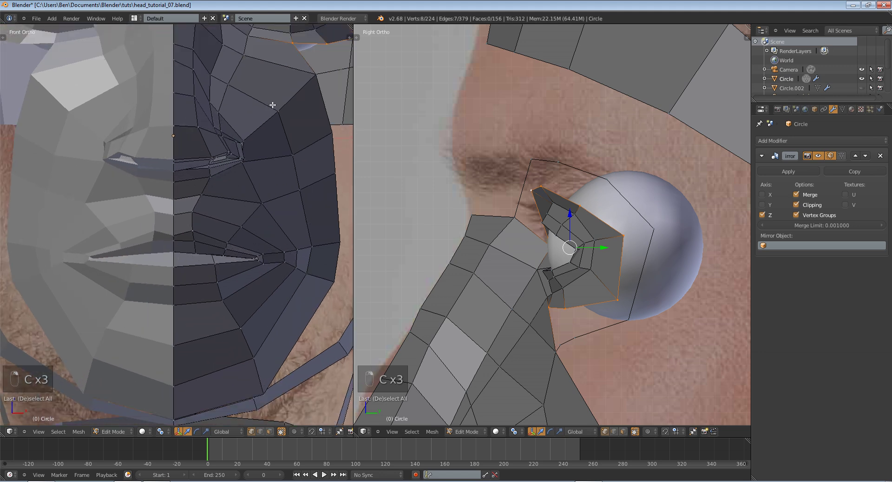
Step: Try to join the eye's outer rim and the surrounding cheek-to-brow line with LoopTools, undo it and clear the selection
{"action": "middle_click_drag", "start_coordinate": [240, 101], "coordinate": [84, 206], "text": "shift"}
{"action": "right_click", "coordinate": [231, 142], "text": "alt+shift"}
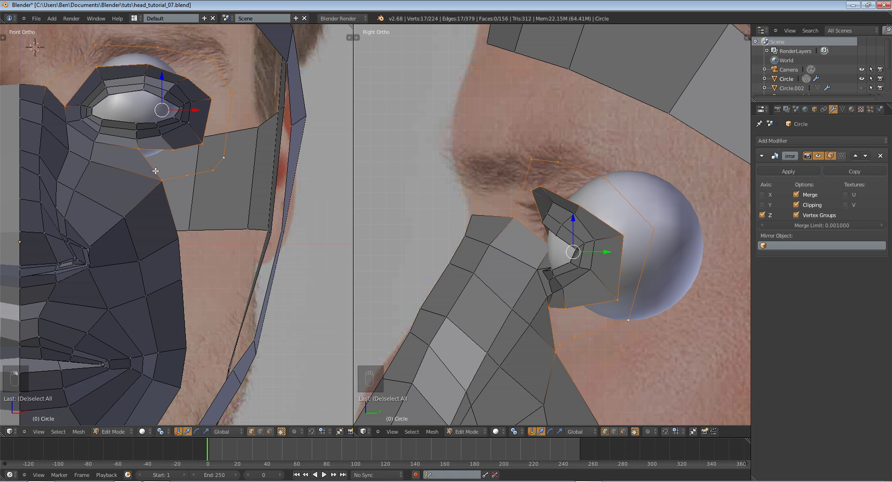
{"action": "key", "text": "w"}
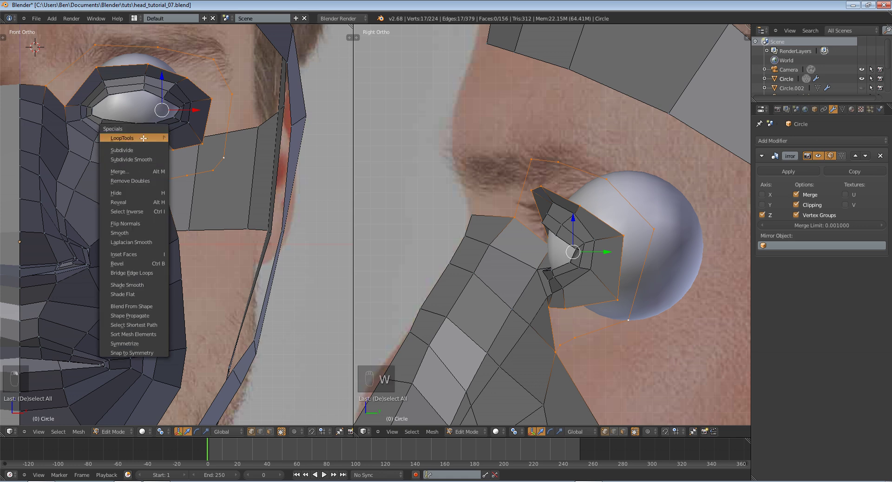
{"action": "mouse_move", "coordinate": [144, 138]}
{"action": "left_click", "coordinate": [184, 139]}
{"action": "key", "text": "ctrl+z"}
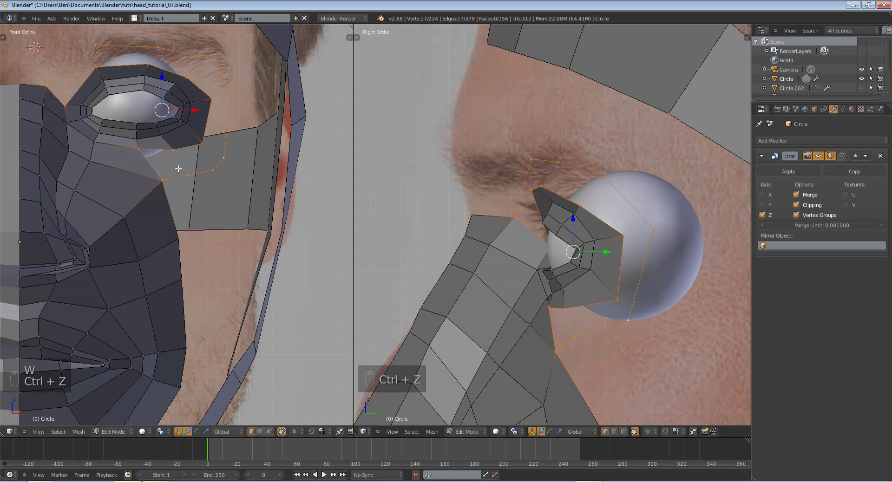
{"action": "key", "text": "a"}
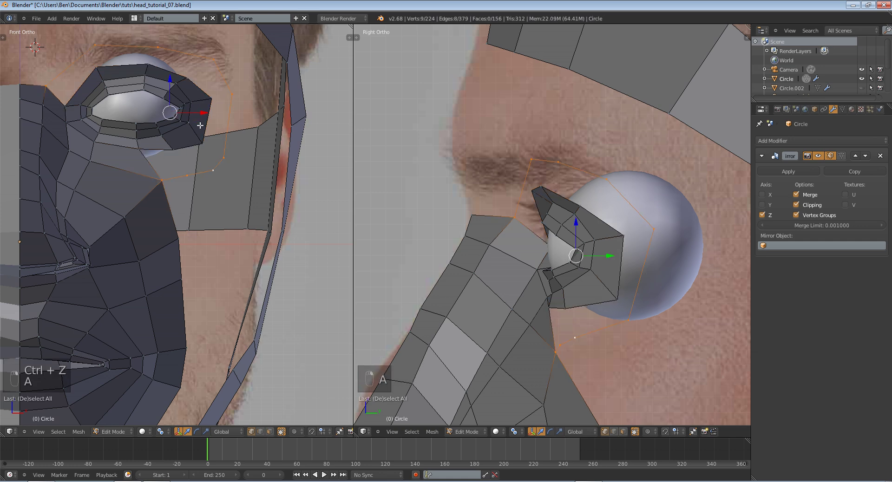
{"action": "key", "text": "a"}
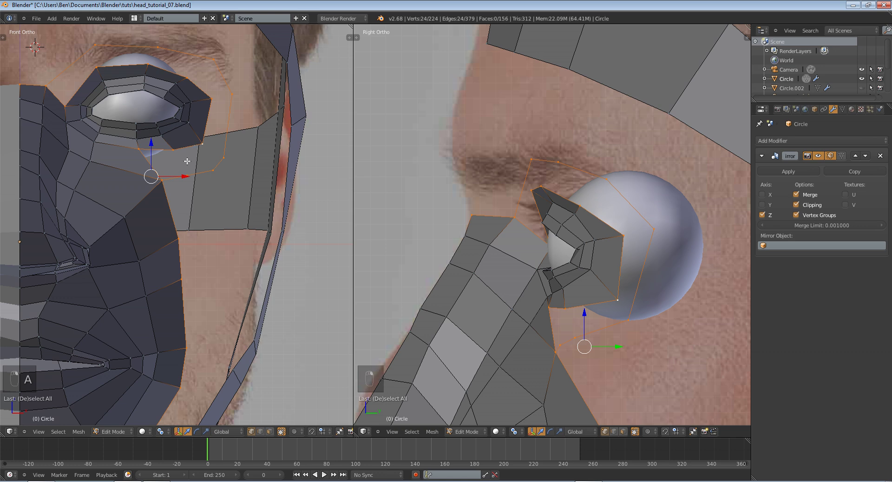
{"action": "key", "text": "a"}
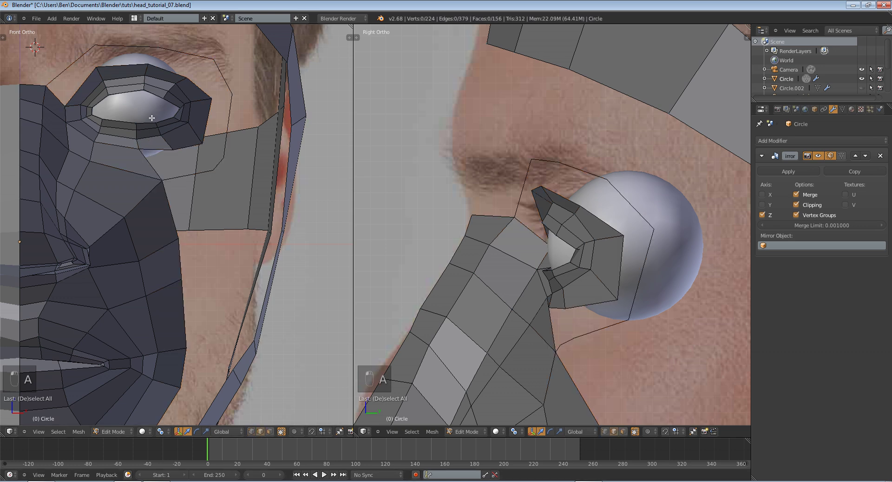
Step: Fill two faces between the eye's lower outer rim and the cheekbone line
{"action": "key", "text": "f"}
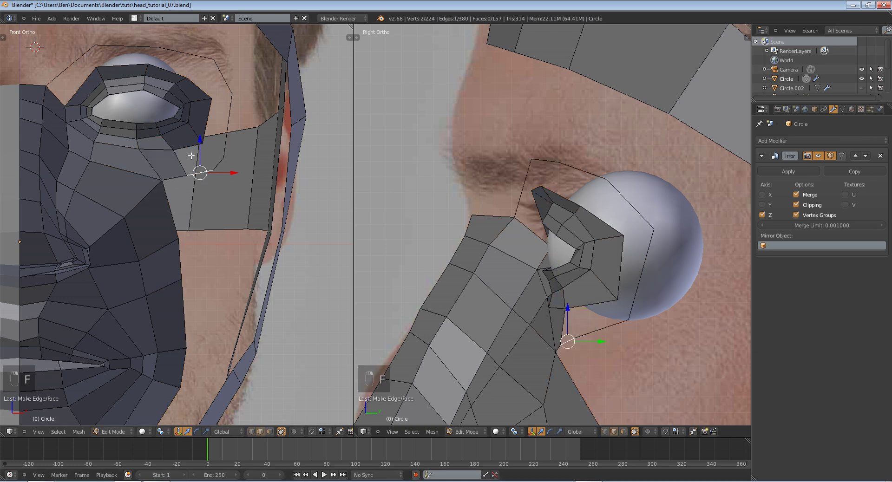
{"action": "key", "text": "f"}
{"action": "right_click", "coordinate": [222, 161]}
{"action": "right_click", "coordinate": [213, 135], "text": "shift"}
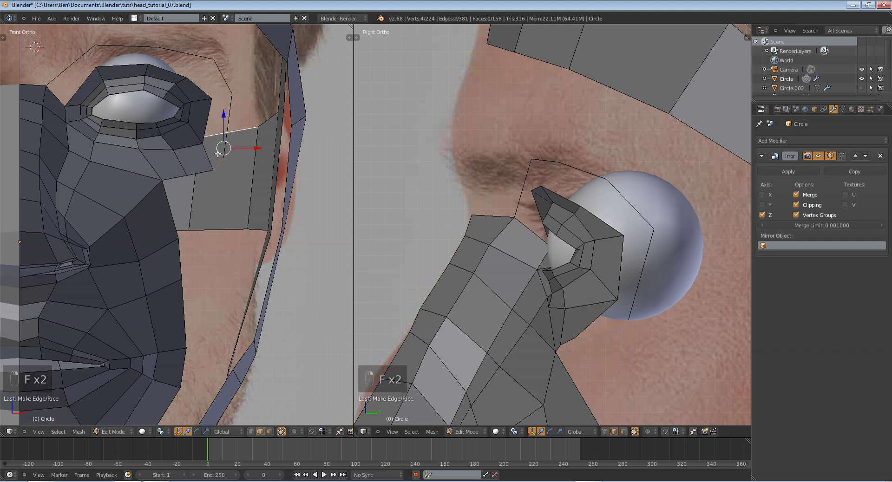
Step: Collapse the outer cheekbone edge below the eye's outer corner into a single vertex
{"action": "key", "text": "a"}
{"action": "key", "text": "Delete"}
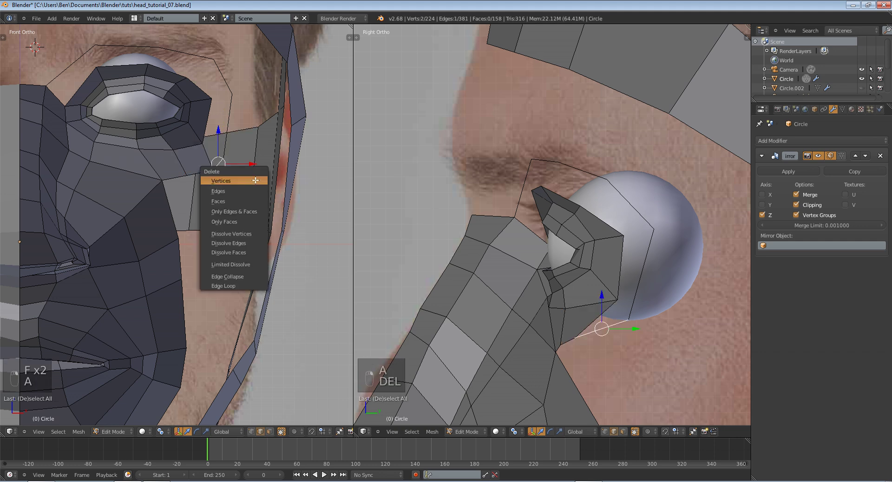
{"action": "left_click", "coordinate": [235, 241]}
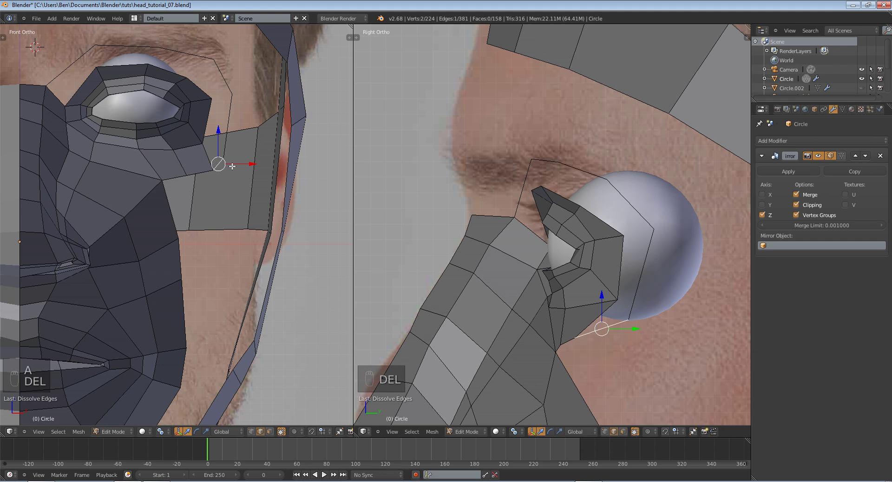
{"action": "key", "text": "Delete"}
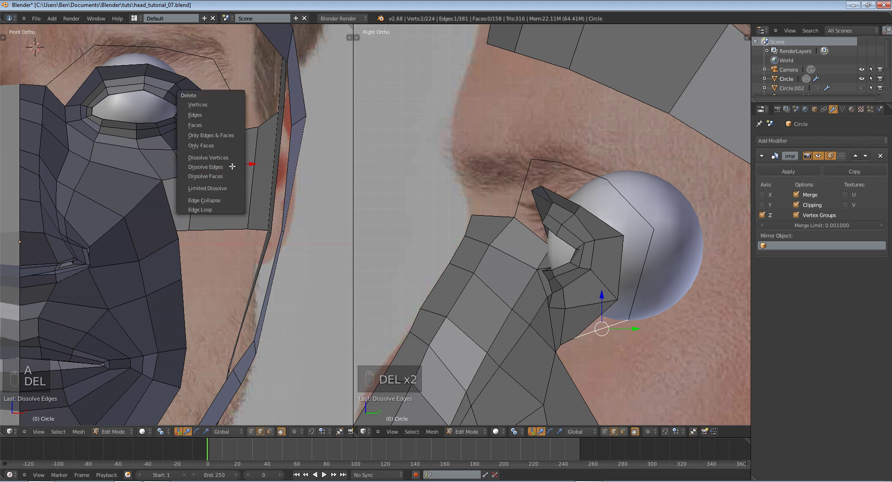
{"action": "left_click", "coordinate": [230, 200]}
Step: Move the line's outer edge backward beside the eye's outer corner in side view, rotating and scaling it to fit
{"action": "key", "text": "g"}
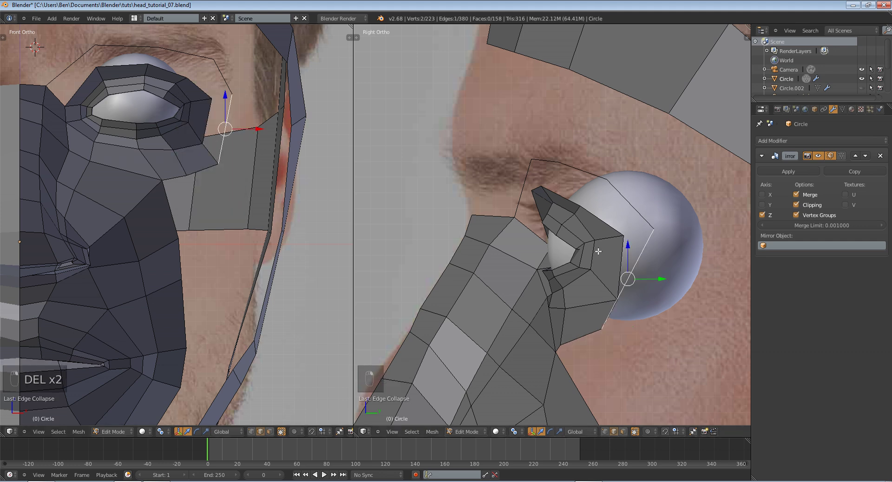
{"action": "left_click", "coordinate": [667, 261]}
{"action": "key", "text": "r"}
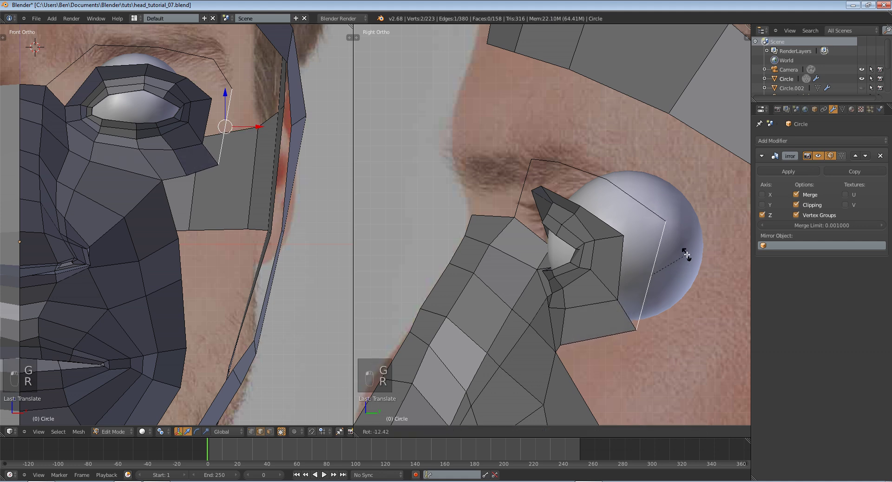
{"action": "left_click", "coordinate": [685, 230]}
{"action": "key", "text": "s"}
{"action": "left_click", "coordinate": [677, 208]}
{"action": "key", "text": "g"}
{"action": "left_click", "coordinate": [677, 209]}
{"action": "key", "text": "s"}
{"action": "left_click", "coordinate": [675, 213]}
{"action": "key", "text": "g"}
{"action": "left_click", "coordinate": [674, 214]}
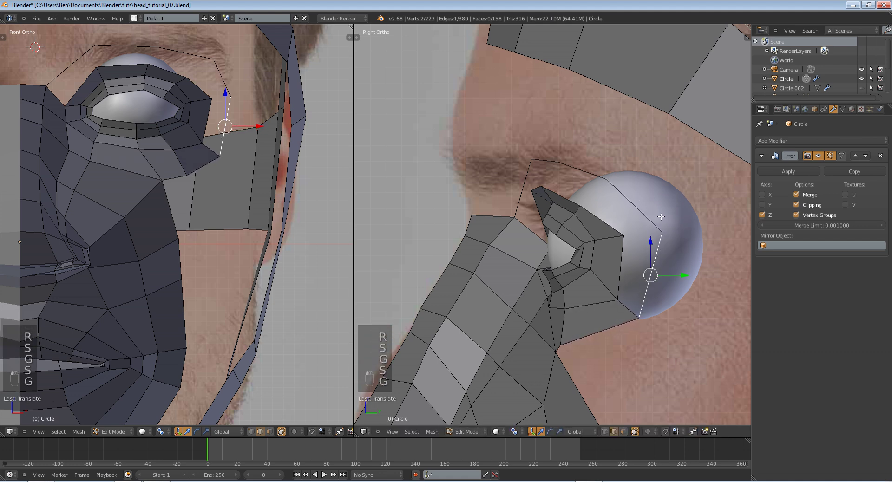
Step: Fill the remaining faces between the eye's outer rim and the line, from the outer corner over the brow to the nose bridge
{"action": "right_click", "coordinate": [210, 121], "text": "shift"}
{"action": "key", "text": "f"}
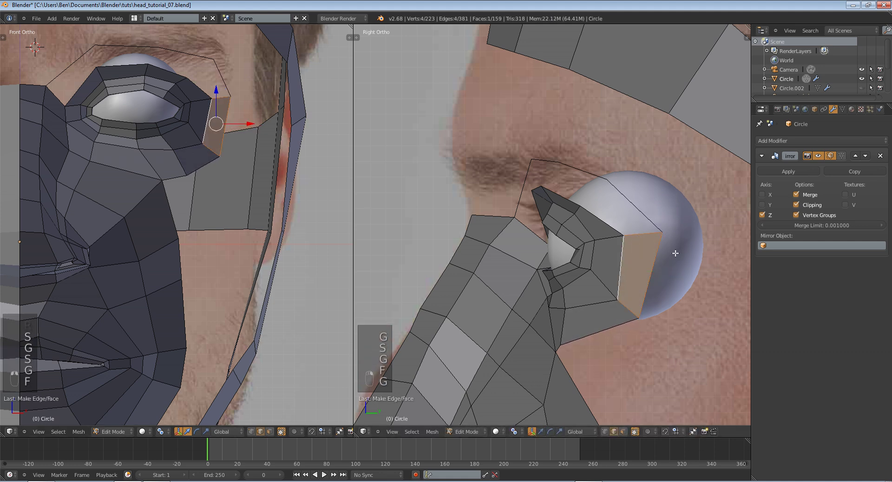
{"action": "left_click", "coordinate": [675, 253]}
{"action": "right_click", "coordinate": [656, 209]}
{"action": "right_click", "coordinate": [201, 87], "text": "shift"}
{"action": "key", "text": "f"}
{"action": "right_click", "coordinate": [186, 55]}
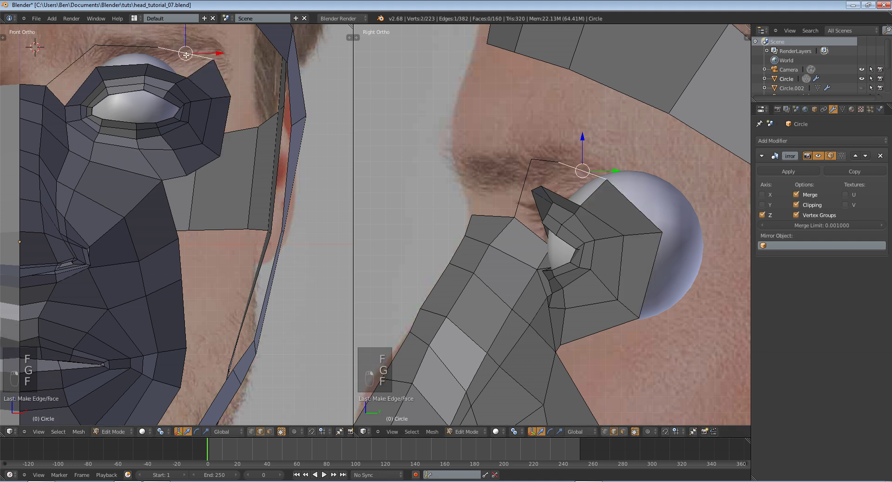
{"action": "key", "text": "f"}
{"action": "key", "text": "f"}
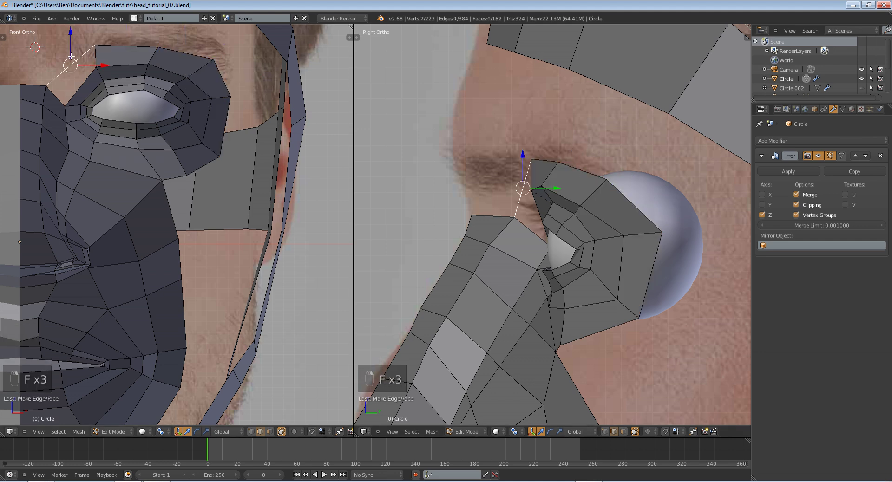
{"action": "key", "text": "f"}
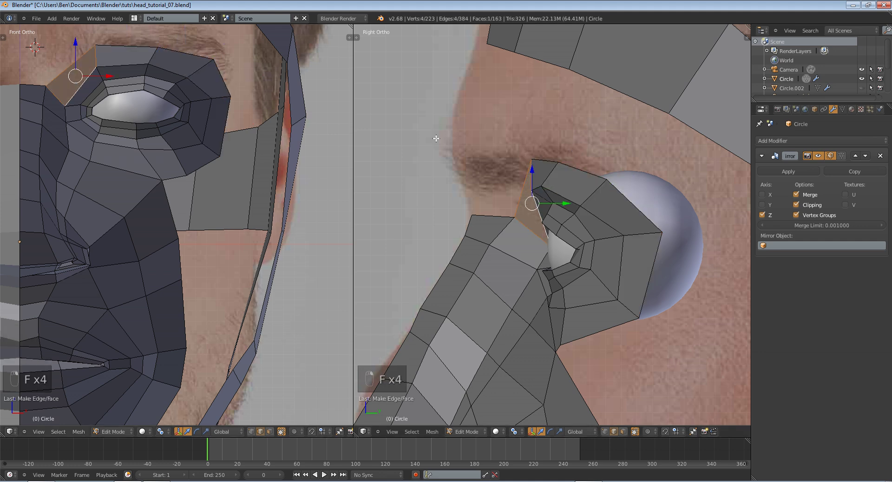
Step: Shift the inner brow edge above the nose bridge slightly forward in side view, using wireframe display
{"action": "right_click", "coordinate": [523, 185]}
{"action": "key", "text": "z"}
{"action": "key", "text": "z"}
{"action": "key", "text": "z"}
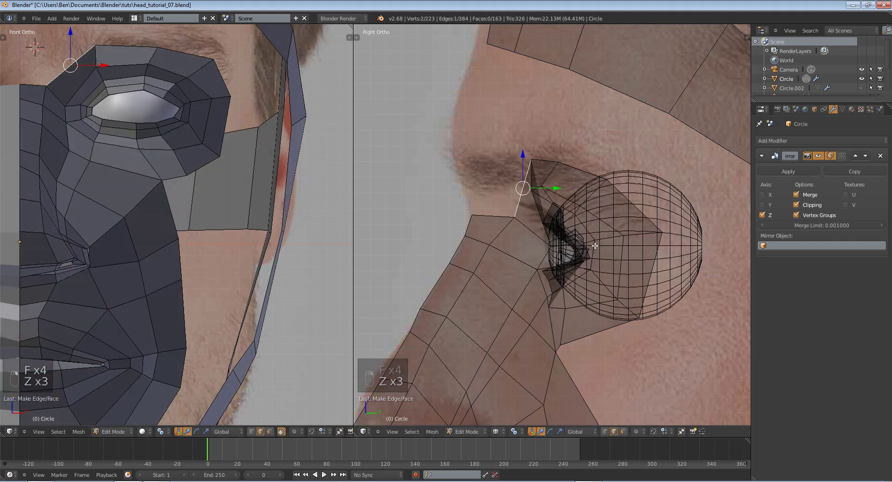
{"action": "key", "text": "g"}
{"action": "left_click", "coordinate": [583, 245]}
{"action": "key", "text": "z"}
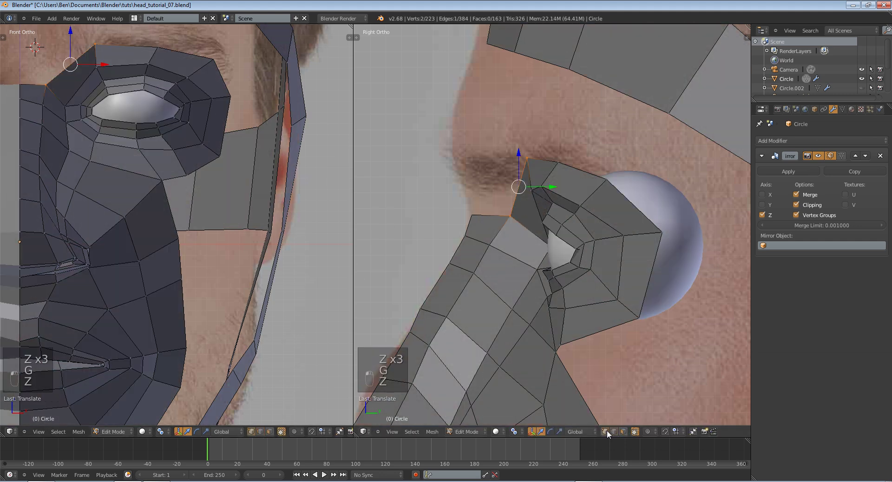
Step: Adjust the depth of the eye rim's vertices near the inner corner and inner upper lid along the Y axis
{"action": "middle_click_drag", "start_coordinate": [121, 223], "coordinate": [94, 236]}
{"action": "key", "text": "a"}
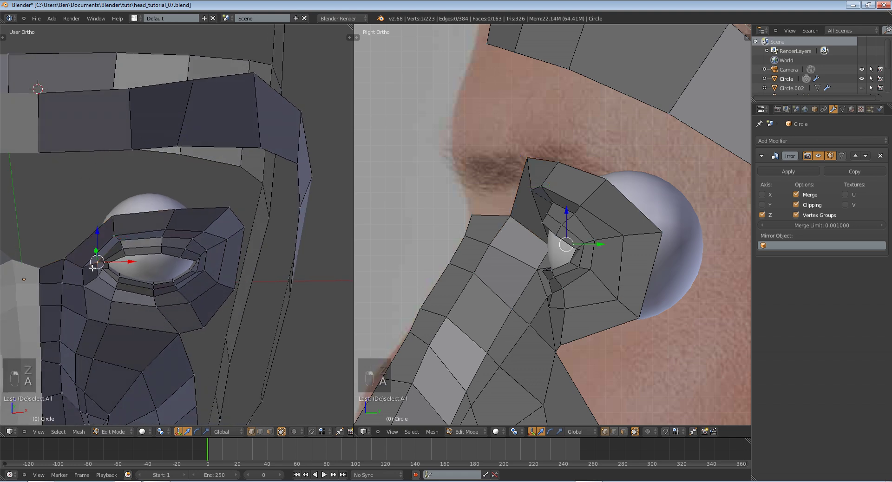
{"action": "right_click", "coordinate": [85, 268]}
{"action": "key", "text": "g"}
{"action": "key", "text": "y"}
{"action": "left_click", "coordinate": [85, 268]}
{"action": "right_click", "coordinate": [112, 232]}
{"action": "key", "text": "g"}
{"action": "key", "text": "y"}
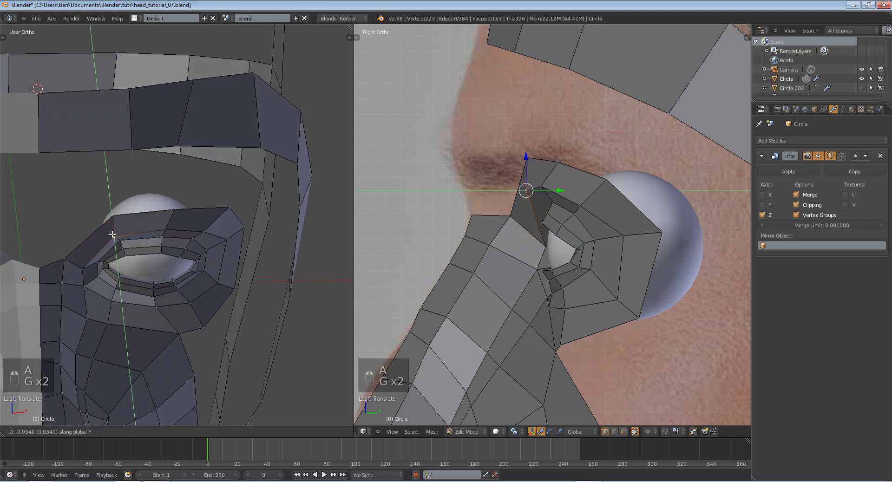
{"action": "left_click", "coordinate": [113, 237]}
Step: Move the inner and middle brow vertices forward along the Y axis
{"action": "right_click", "coordinate": [113, 213]}
{"action": "key", "text": "g"}
{"action": "key", "text": "y"}
{"action": "left_click", "coordinate": [112, 217]}
{"action": "right_click", "coordinate": [174, 203]}
{"action": "key", "text": "g"}
{"action": "key", "text": "y"}
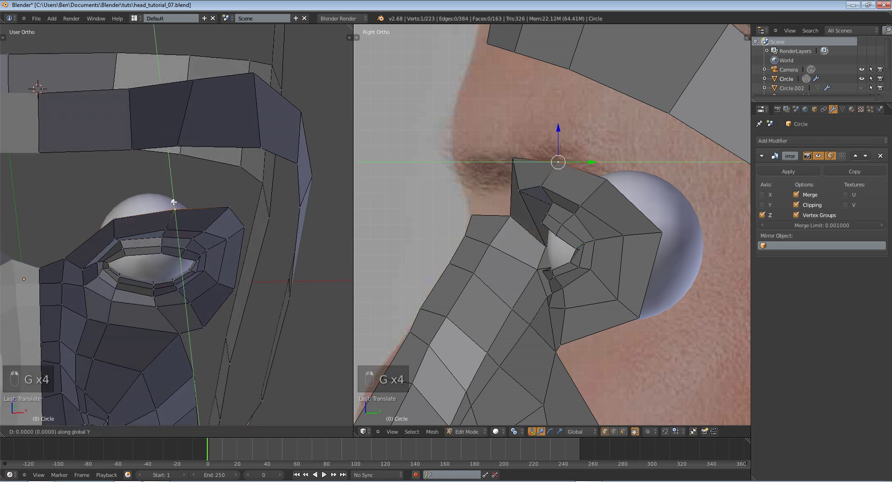
{"action": "left_click", "coordinate": [202, 213]}
Step: Refine the middle brow vertex in front and side views, then nudge the inner brow vertex forward
{"action": "key", "text": "KP_1"}
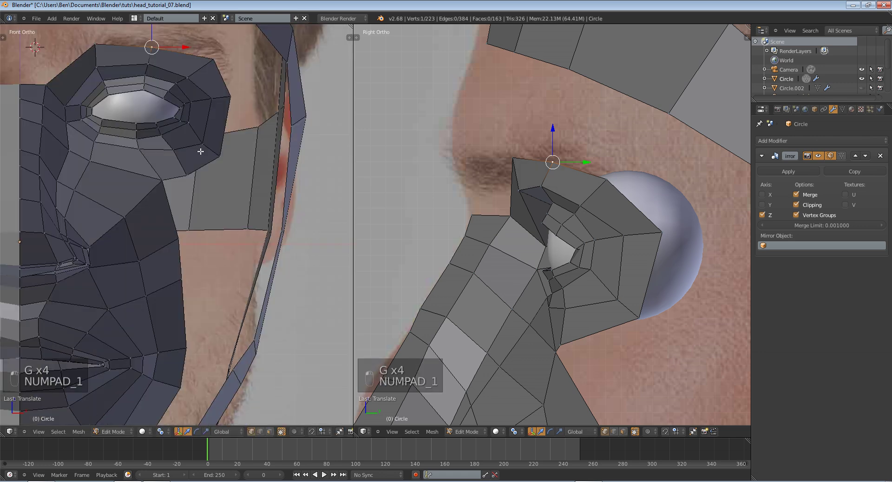
{"action": "middle_click_drag", "start_coordinate": [206, 134], "coordinate": [214, 193], "text": "shift"}
{"action": "scroll", "coordinate": [213, 192], "scroll_direction": "down", "scroll_amount": 1}
{"action": "key", "text": "g"}
{"action": "left_click", "coordinate": [211, 188]}
{"action": "key", "text": "g"}
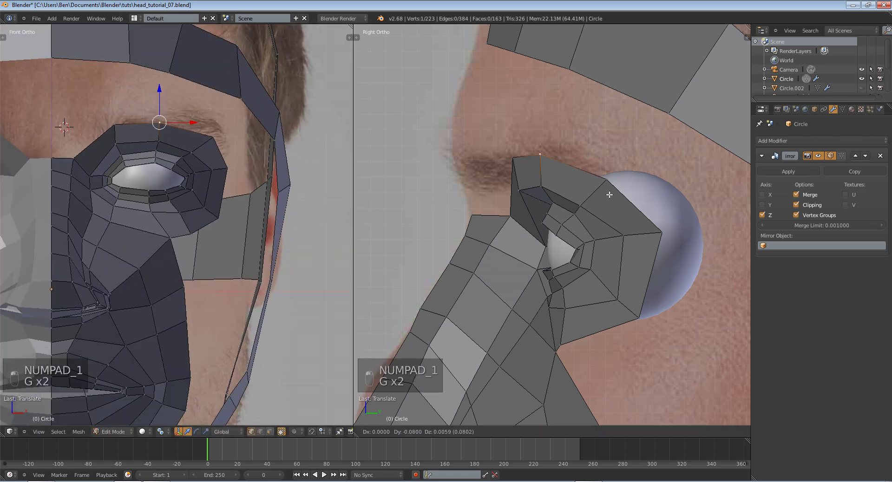
{"action": "left_click", "coordinate": [605, 194]}
{"action": "right_click", "coordinate": [514, 160]}
{"action": "key", "text": "g"}
{"action": "left_click", "coordinate": [639, 194]}
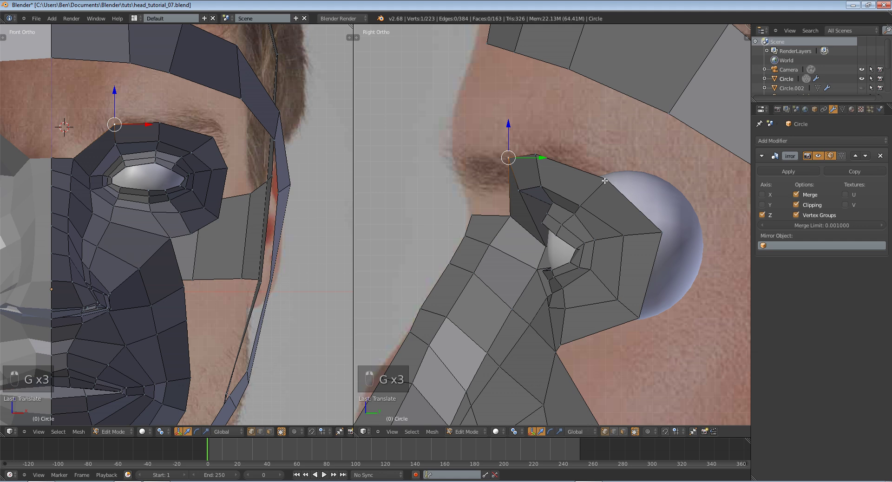
Step: Pull the outer brow, outer eye corner and outer cheekbone vertices forward in side view
{"action": "right_click", "coordinate": [605, 181]}
{"action": "key", "text": "g"}
{"action": "left_click", "coordinate": [586, 176]}
{"action": "right_click", "coordinate": [661, 231]}
{"action": "key", "text": "g"}
{"action": "left_click", "coordinate": [653, 231]}
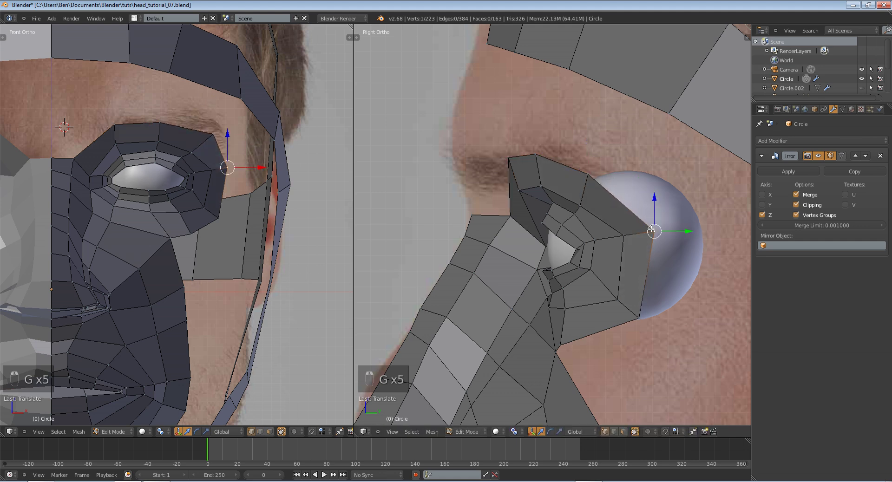
{"action": "key", "text": "g"}
{"action": "right_click", "coordinate": [632, 320]}
Step: Move the eye rim's lower outer vertex forward and the cheekbone vertex beneath it backward in side view
{"action": "right_click", "coordinate": [617, 301]}
{"action": "key", "text": "g"}
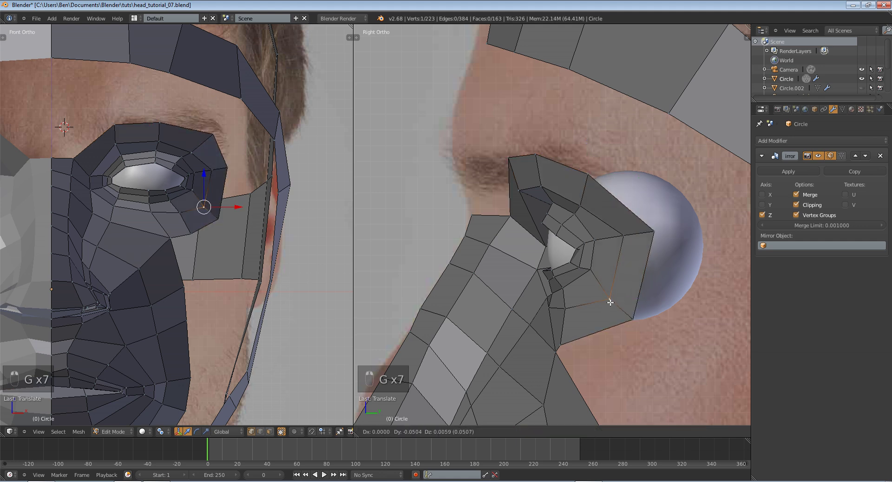
{"action": "left_click", "coordinate": [603, 300]}
{"action": "right_click", "coordinate": [564, 345]}
{"action": "key", "text": "g"}
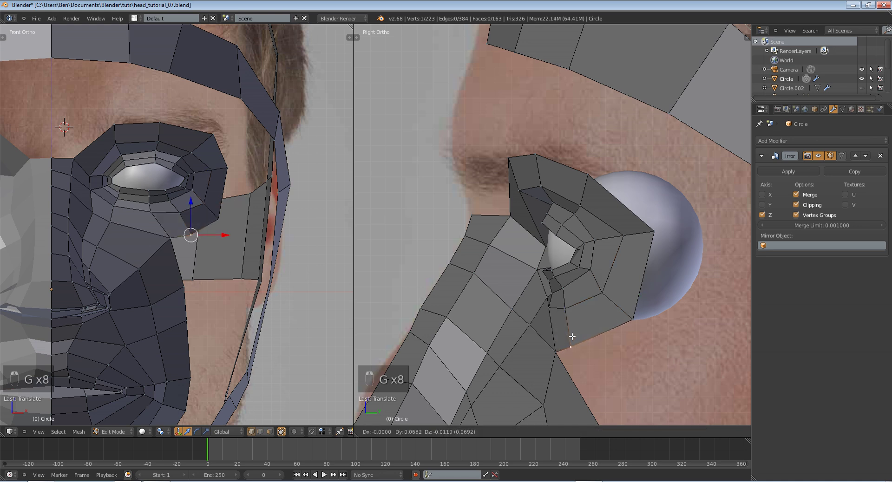
{"action": "left_click", "coordinate": [574, 337]}
{"action": "key", "text": "g"}
{"action": "left_click", "coordinate": [587, 332]}
Step: Leave Edit Mode and examine the shaded head mesh around the eyes and face from the front, side and oblique angles
{"action": "key", "text": "Tab"}
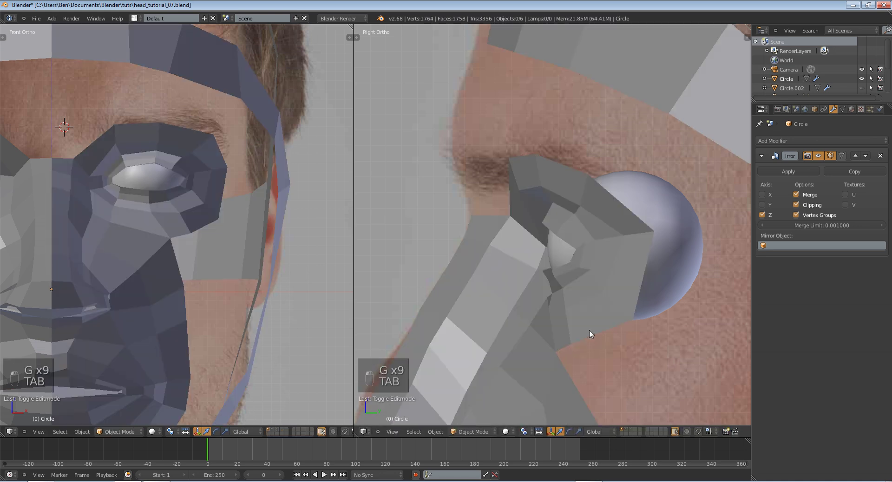
{"action": "key", "text": "z"}
{"action": "scroll", "coordinate": [590, 329], "scroll_direction": "down", "scroll_amount": 5}
{"action": "key", "text": "z"}
{"action": "mouse_move", "coordinate": [589, 329]}
{"action": "middle_mouse_down"}
{"action": "mouse_move", "coordinate": [577, 272]}
{"action": "mouse_move", "coordinate": [646, 277]}
{"action": "mouse_move", "coordinate": [639, 287]}
{"action": "mouse_move", "coordinate": [601, 257]}
{"action": "mouse_move", "coordinate": [646, 266]}
{"action": "mouse_move", "coordinate": [595, 272]}
{"action": "mouse_move", "coordinate": [633, 275]}
{"action": "middle_mouse_up"}
{"action": "key", "text": "KP_1"}
{"action": "scroll", "coordinate": [422, 203], "scroll_direction": "up", "scroll_amount": 4}
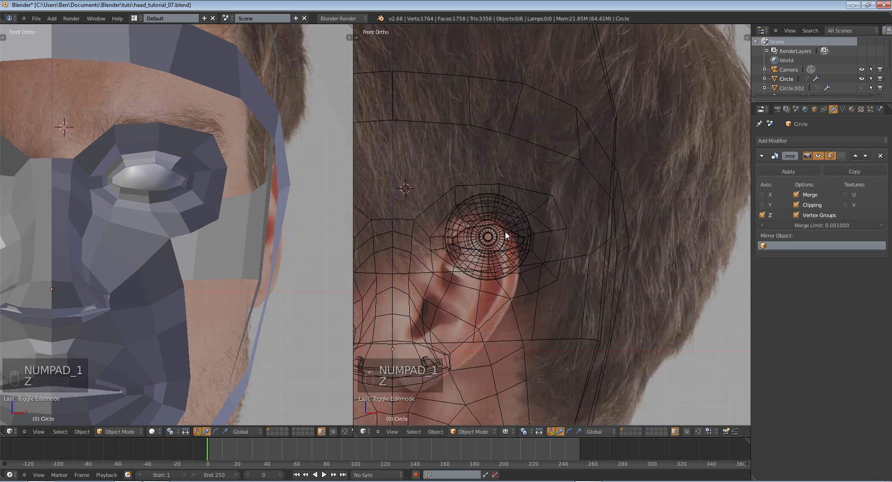
{"action": "key", "text": "Tab"}
{"action": "scroll", "coordinate": [534, 218], "scroll_direction": "down", "scroll_amount": 5}
{"action": "key", "text": "Tab"}
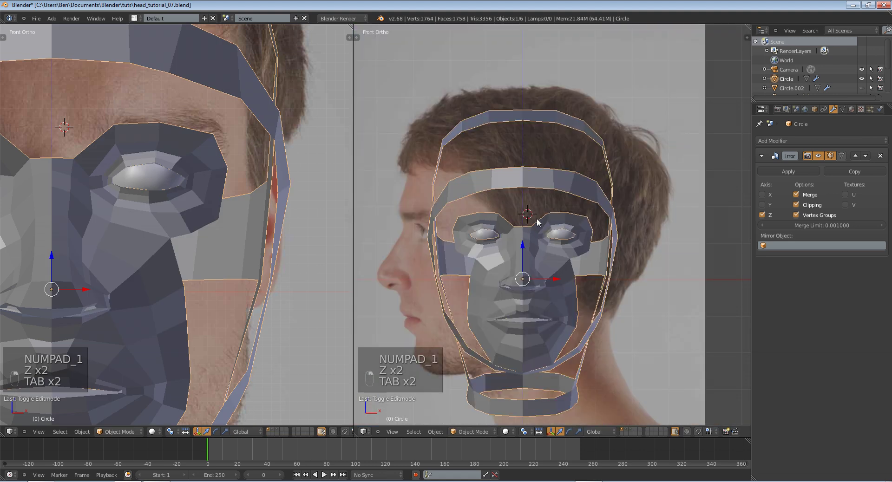
{"action": "middle_click_drag", "start_coordinate": [630, 270], "coordinate": [587, 276]}
{"action": "scroll", "coordinate": [587, 276], "scroll_direction": "up", "scroll_amount": 4}
{"action": "middle_click_drag", "start_coordinate": [615, 326], "coordinate": [607, 213], "text": "shift"}
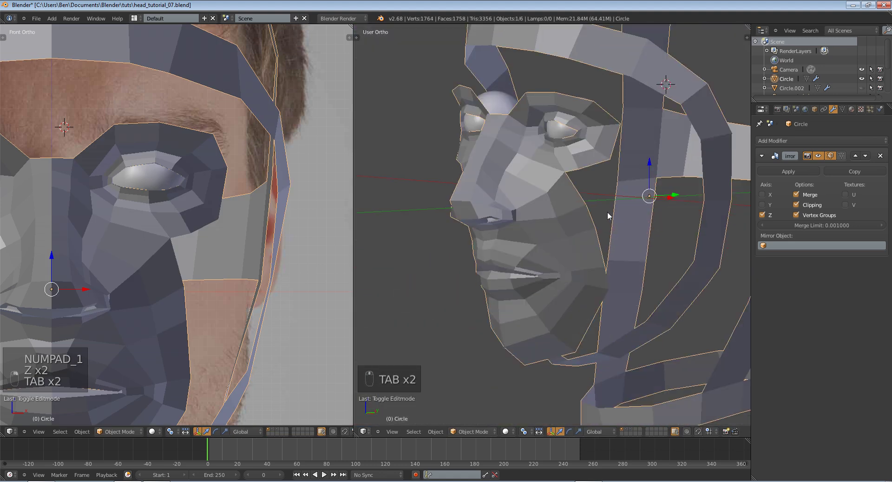
{"action": "middle_click_drag", "start_coordinate": [576, 256], "coordinate": [674, 266]}
{"action": "scroll", "coordinate": [676, 272], "scroll_direction": "up", "scroll_amount": 4}
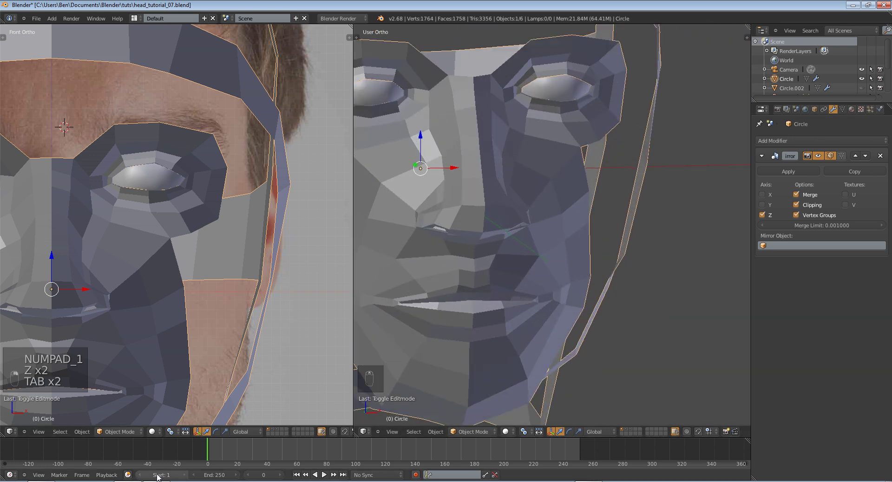
{"action": "scroll", "coordinate": [482, 285], "scroll_direction": "down", "scroll_amount": 4}
{"action": "key", "text": "a"}
{"action": "middle_click_drag", "start_coordinate": [510, 277], "coordinate": [347, 338]}
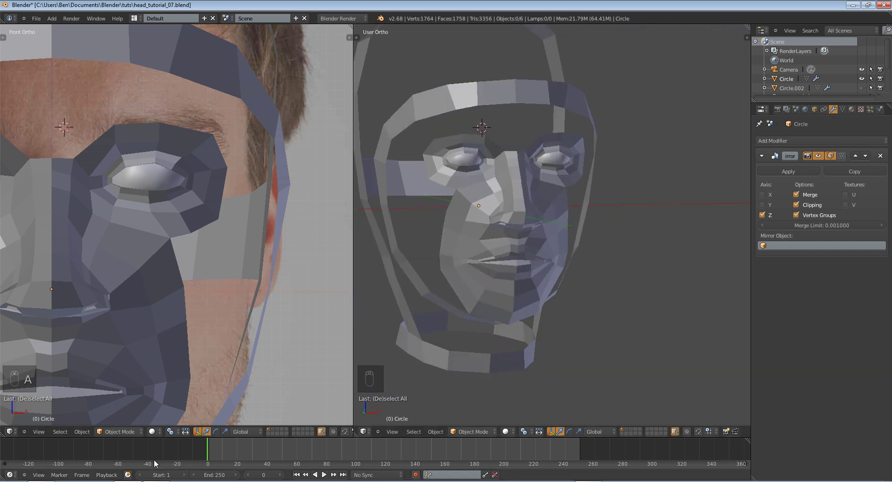